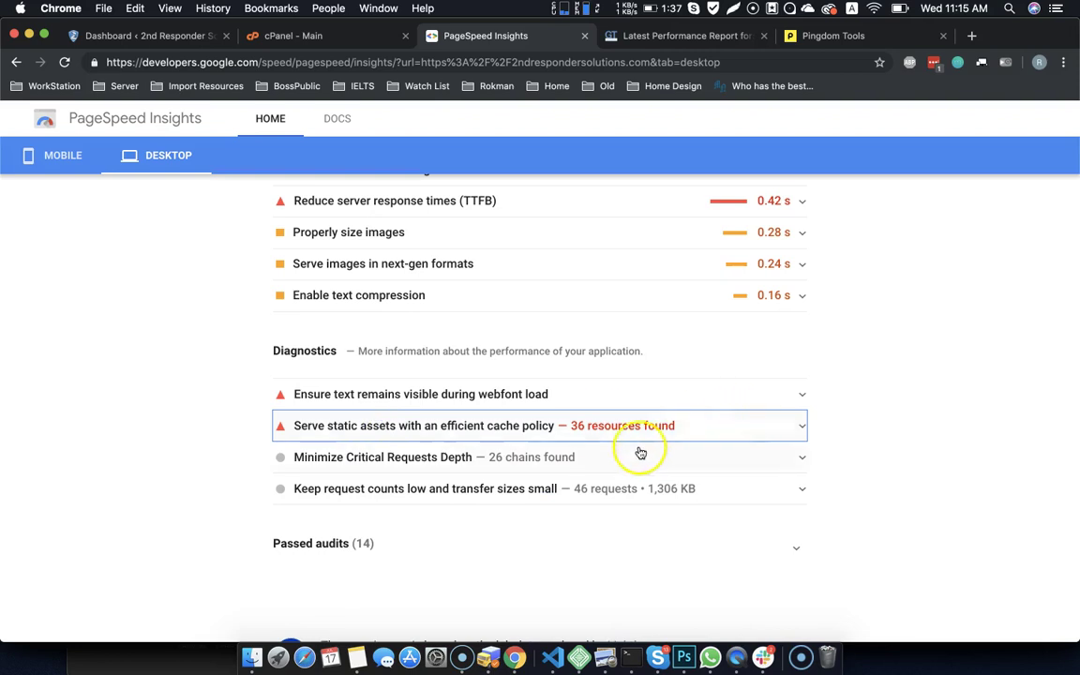
- Examine the GTmetrix report's recommendations and the request timings in its waterfall chart for 2ndrespondersolutions.com
click(682, 42)
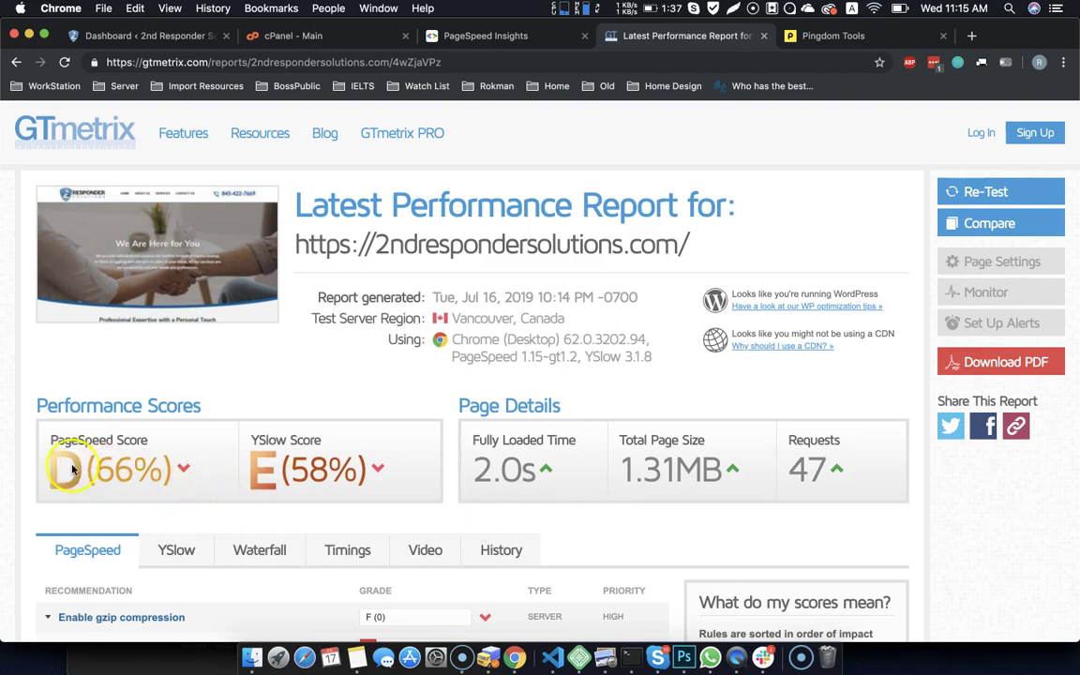
scroll(266, 453, down, 5)
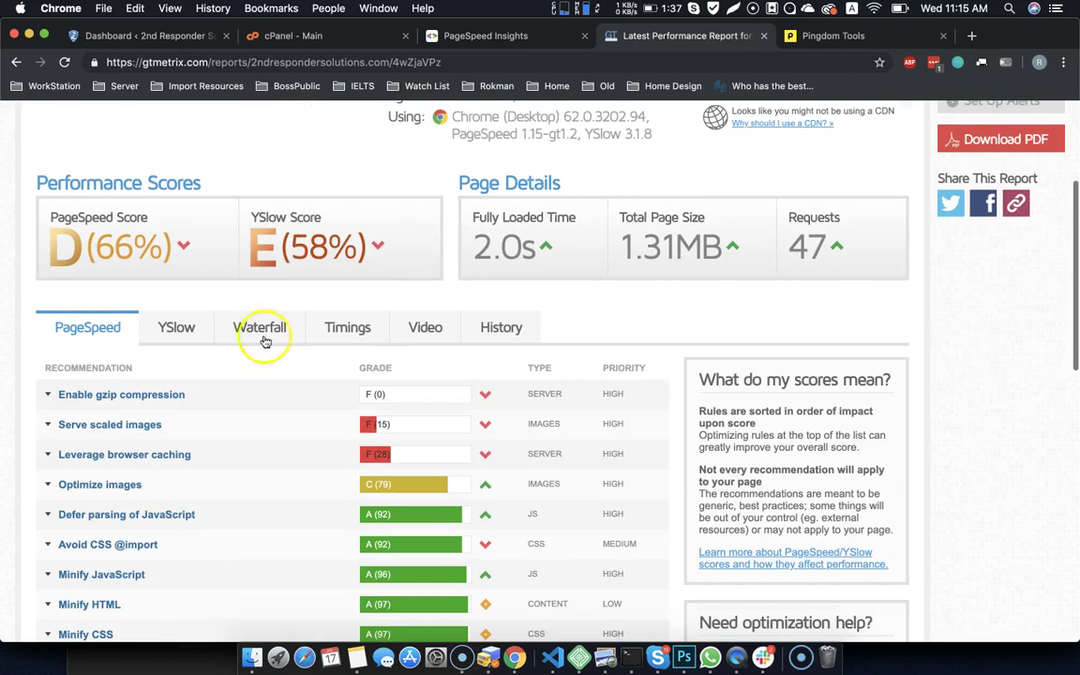
click(256, 325)
scroll(242, 380, down, 3)
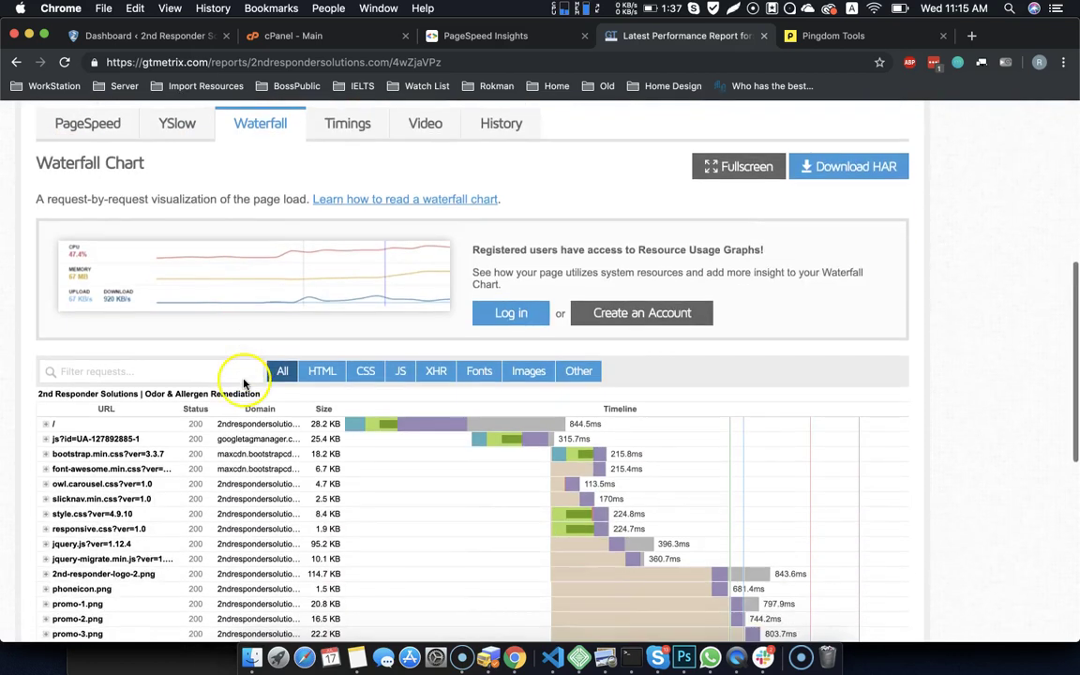
scroll(263, 401, down, 2)
scroll(263, 495, up, 3)
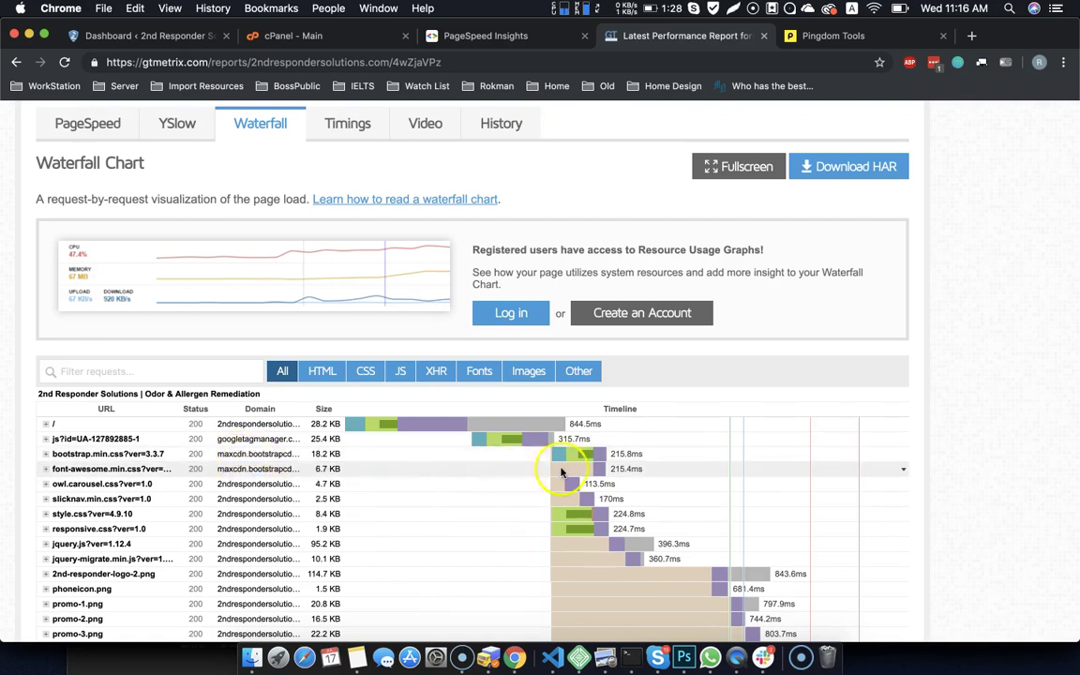
mouse_move(637, 456)
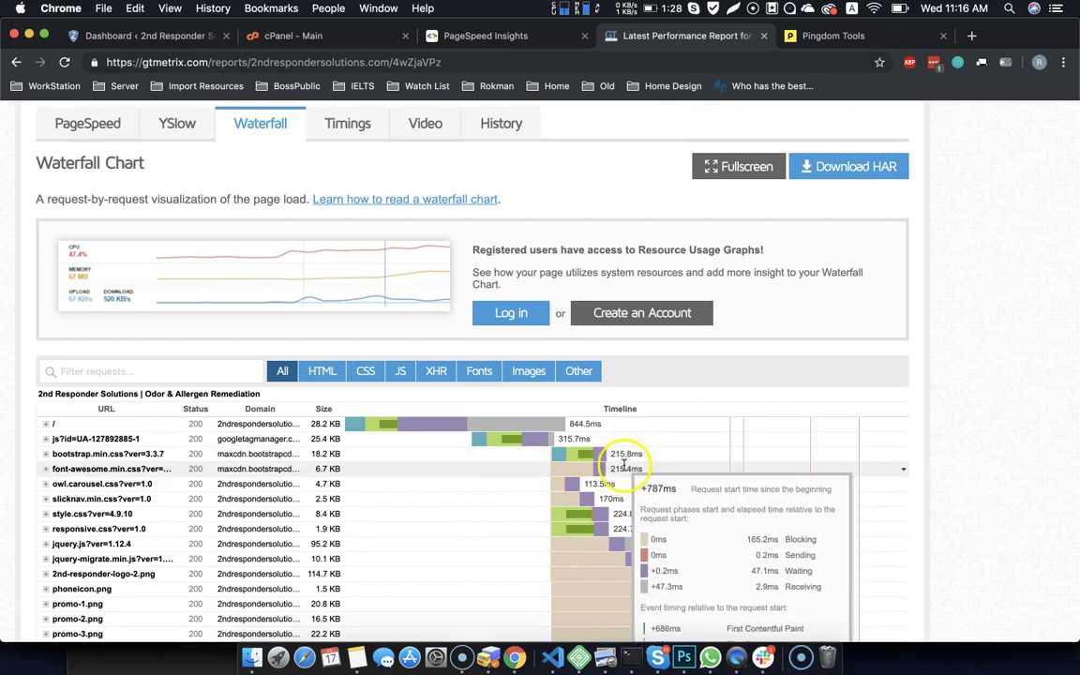
click(837, 42)
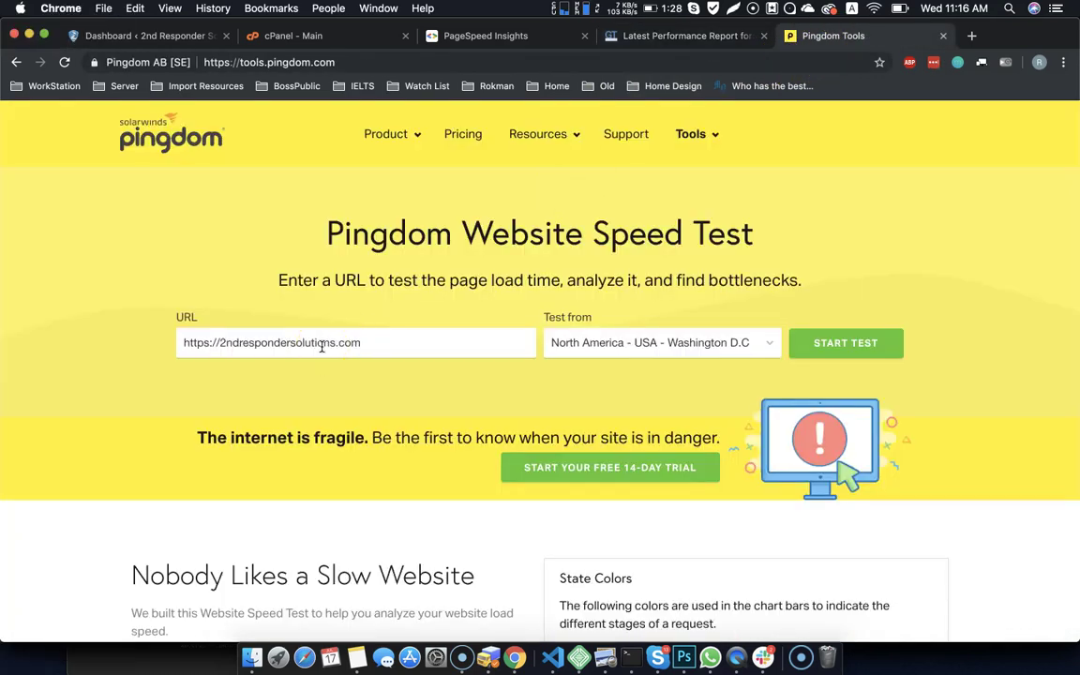
key(Return)
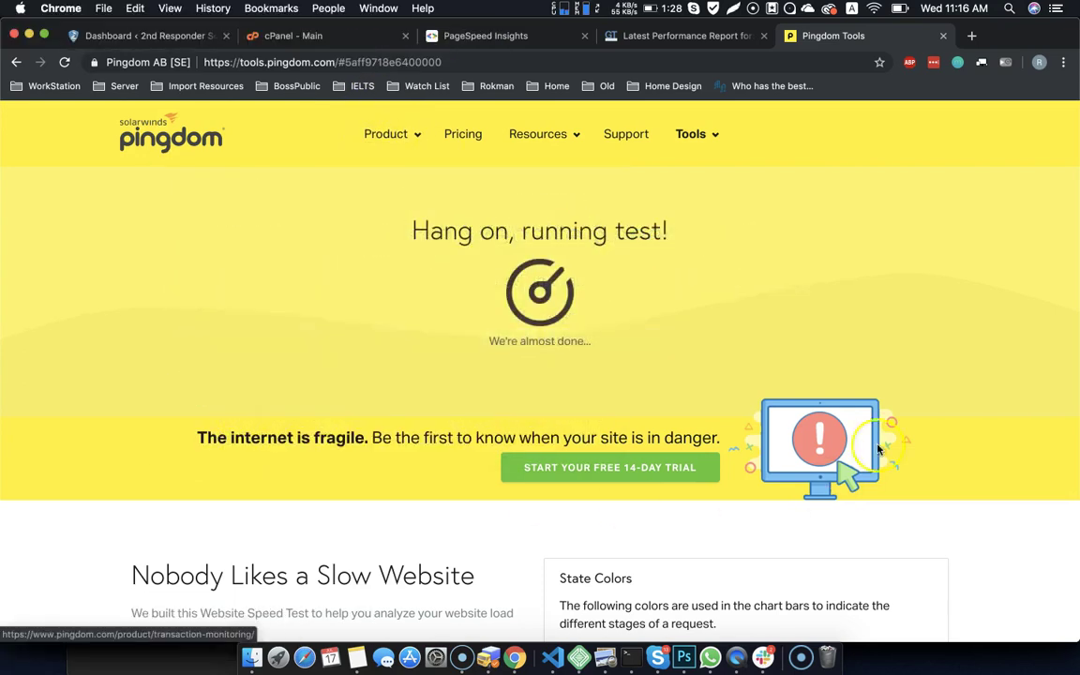
- In the site's WordPress admin, search for new plugins with "wp super" and install WP Super Cache and Autoptimize
click(288, 37)
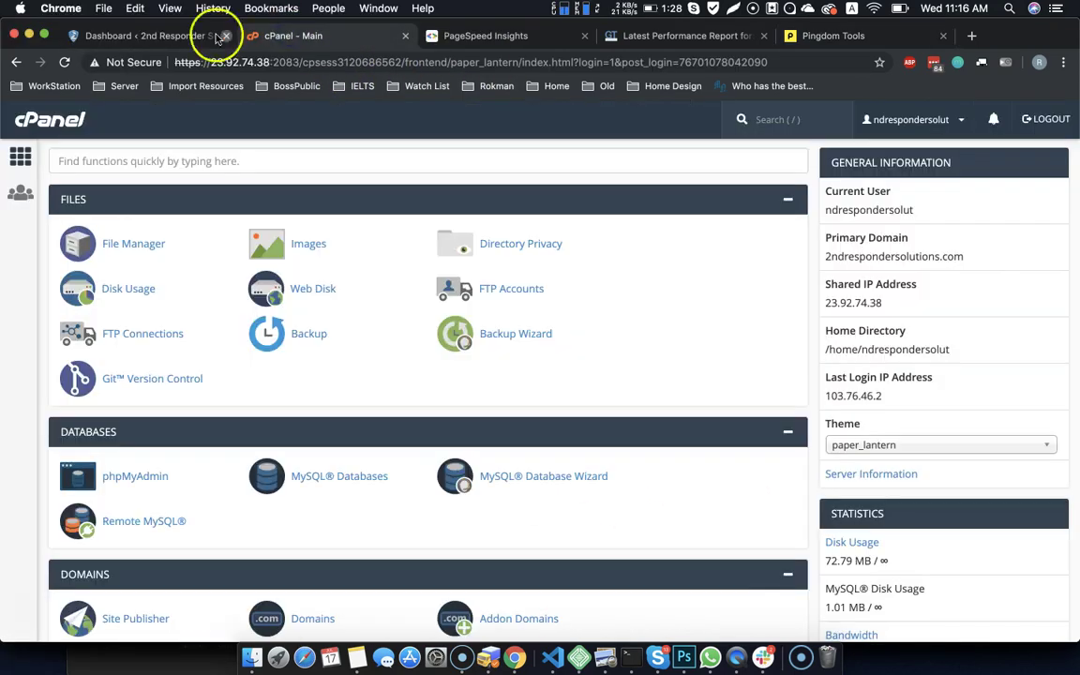
click(134, 36)
mouse_move(80, 518)
click(166, 542)
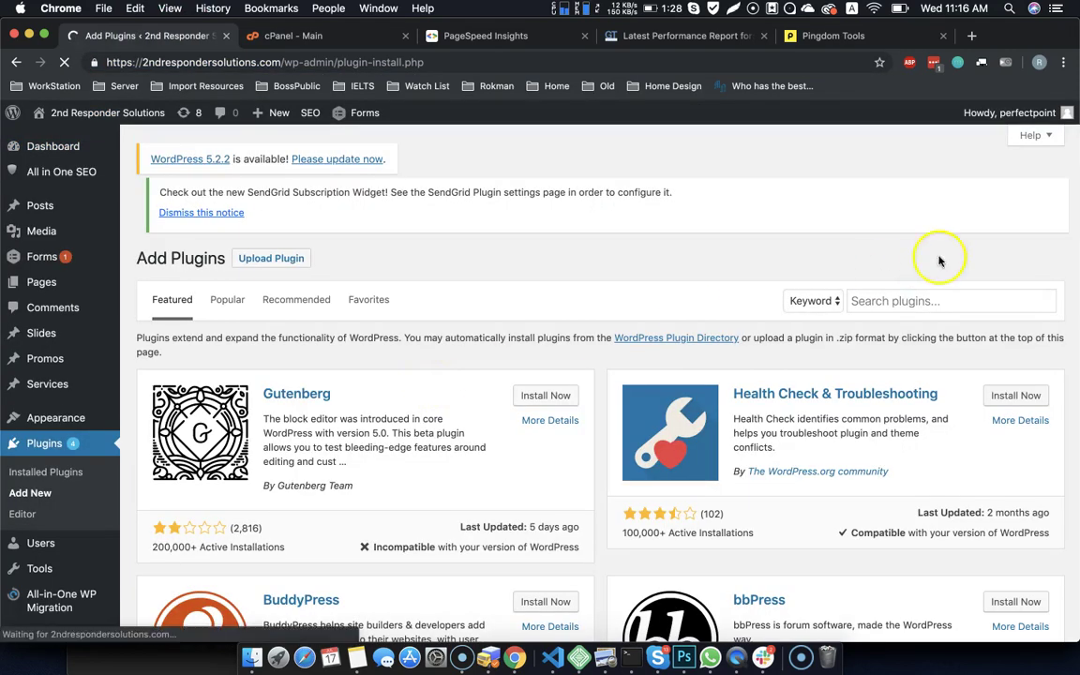
click(886, 300)
text(wp super)
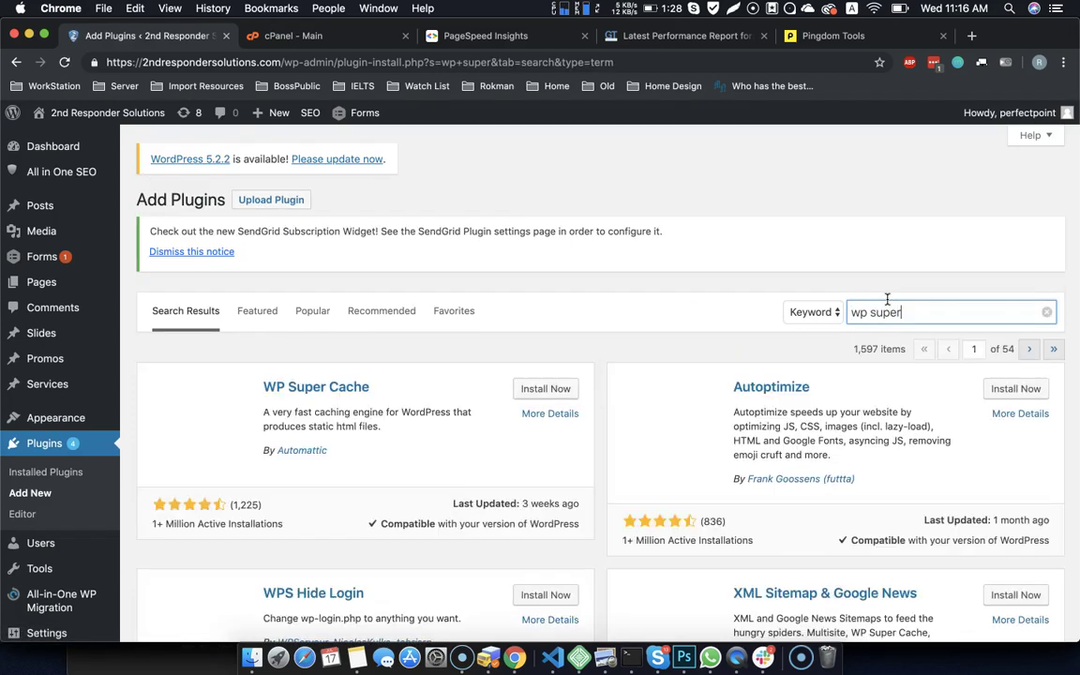
click(548, 390)
click(1027, 390)
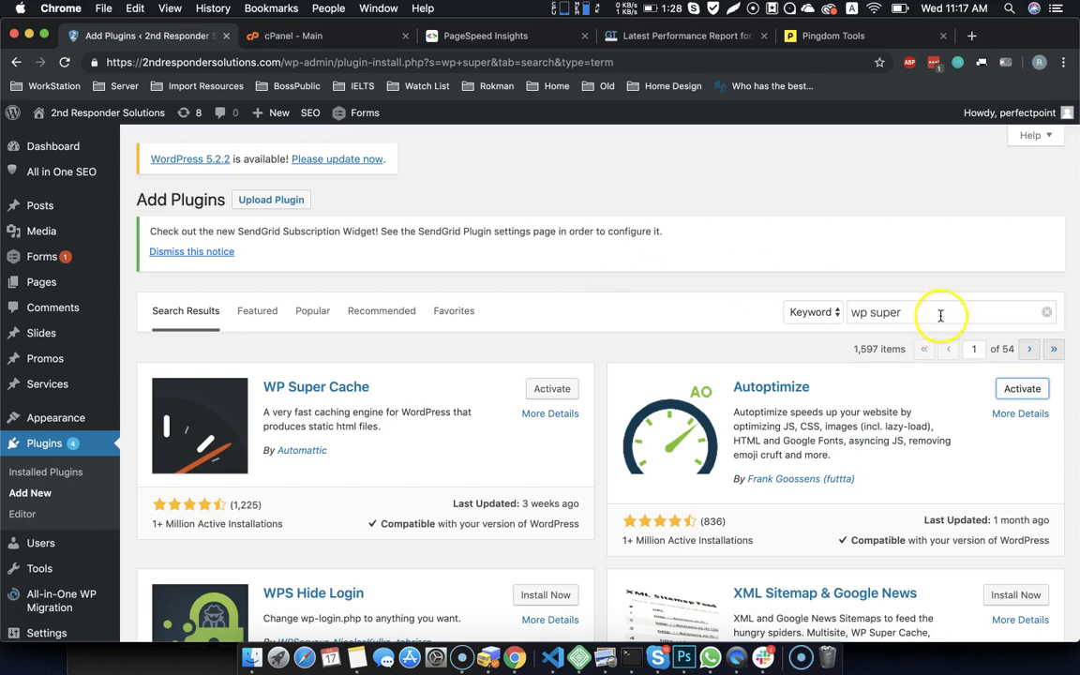
- Search for plugins with "lazy", then install and activate Lazy Load by WP Rocket
drag(921, 318, 855, 314)
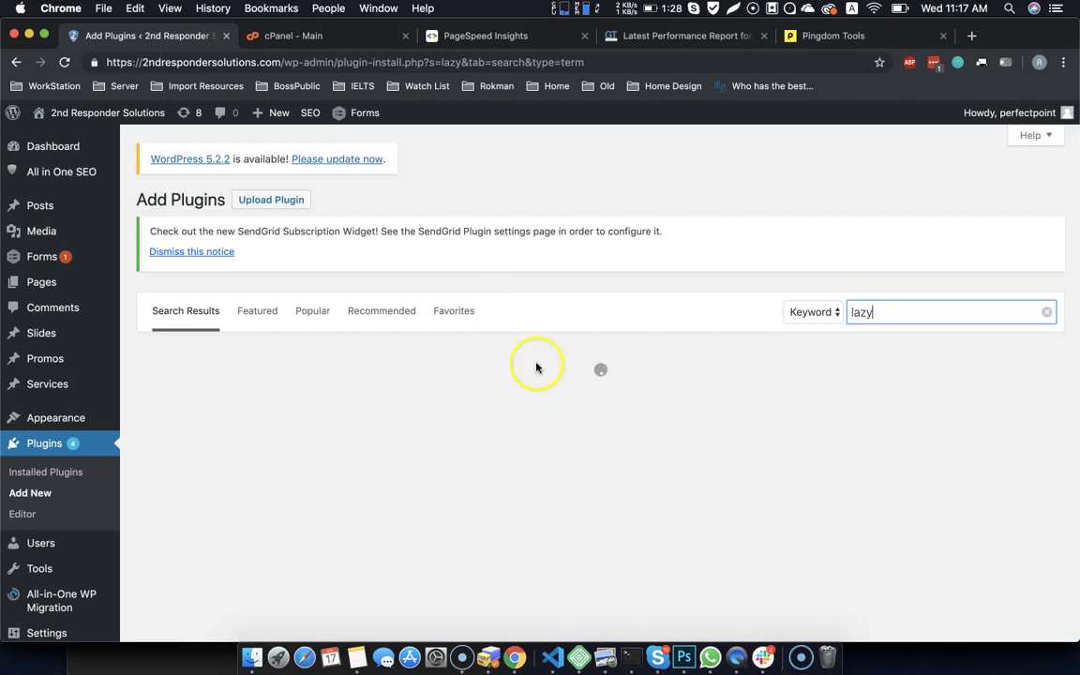
click(1010, 395)
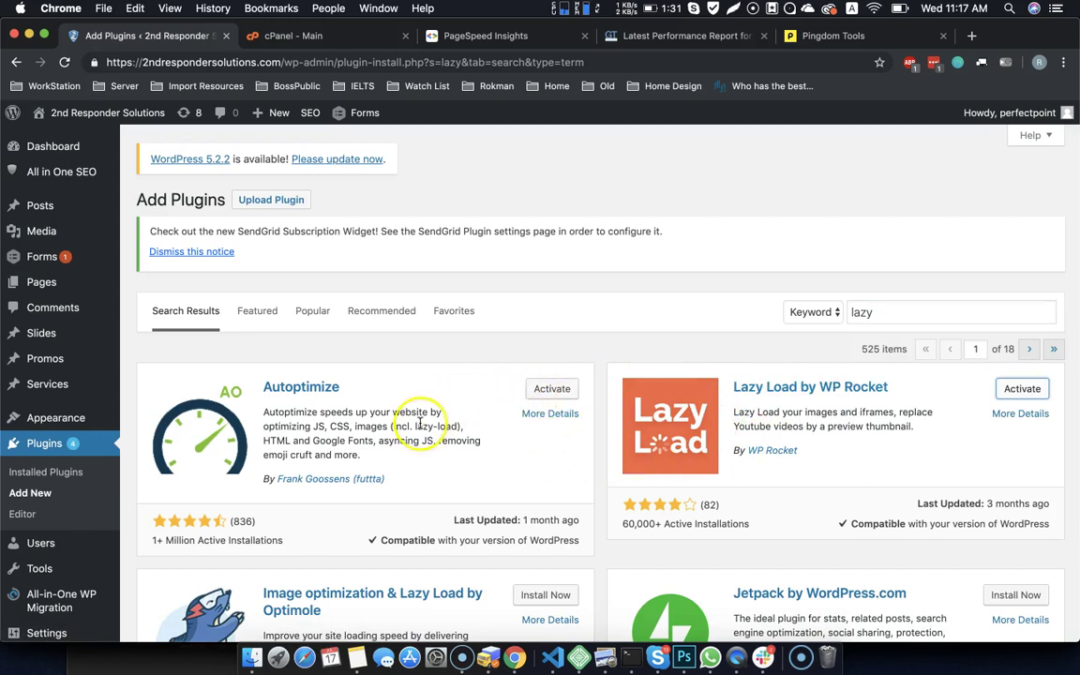
click(1012, 387)
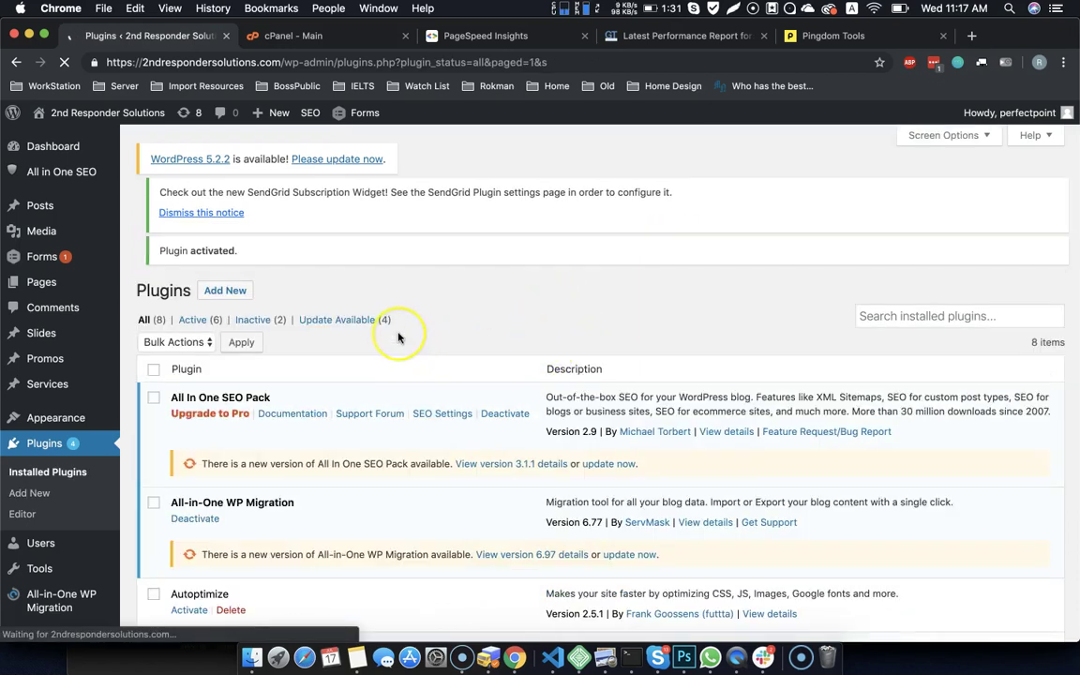
- Activate Autoptimize and WP Super Cache, and log out all other WordPress users through the WP Super Cache warning
scroll(398, 338, down, 5)
click(180, 405)
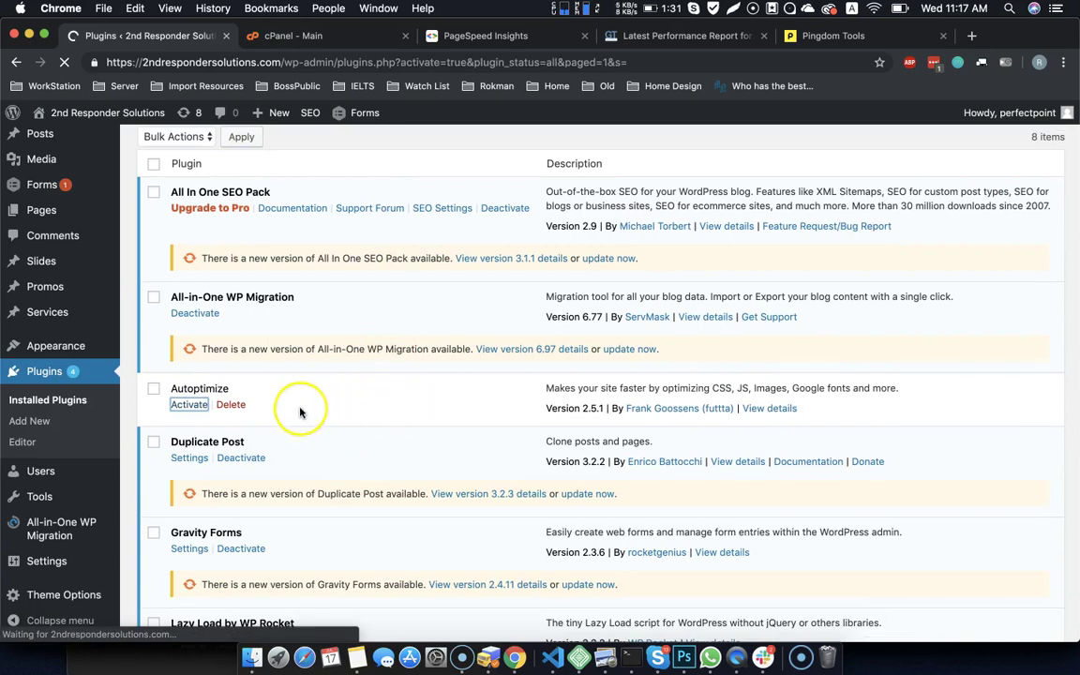
scroll(269, 400, down, 10)
scroll(268, 400, down, 5)
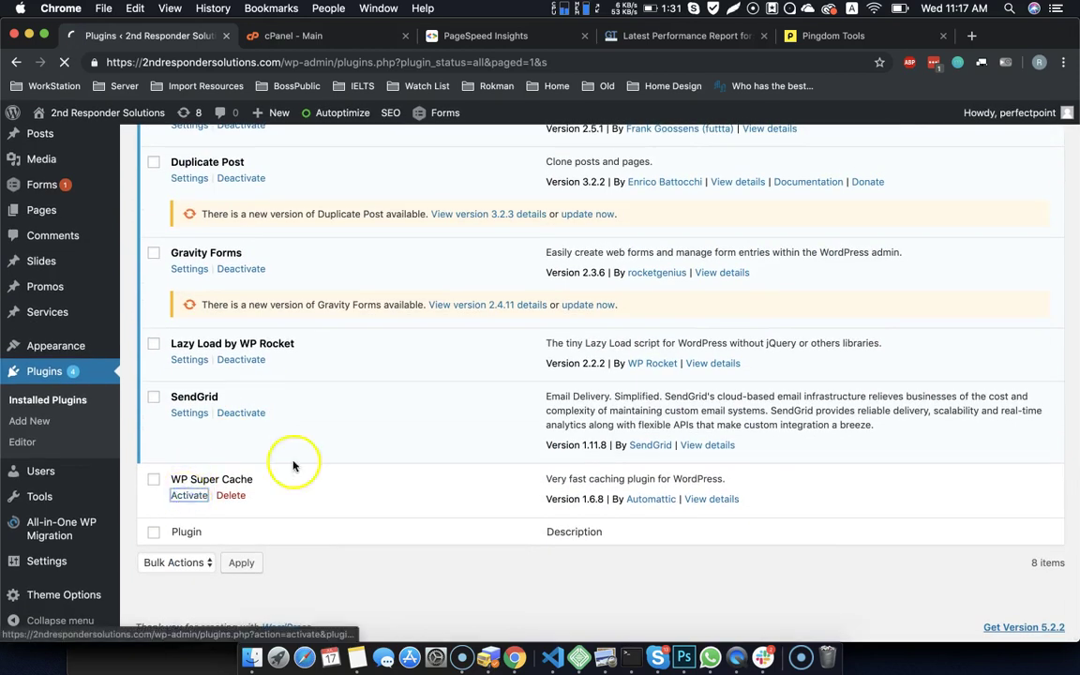
scroll(410, 429, up, 7)
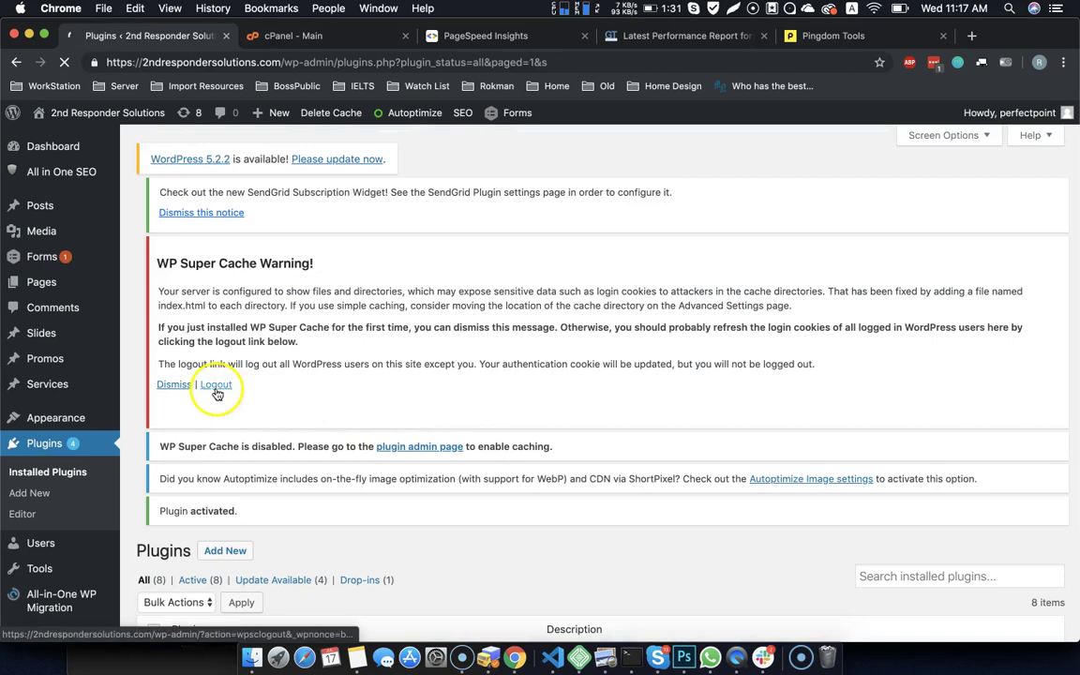
click(216, 390)
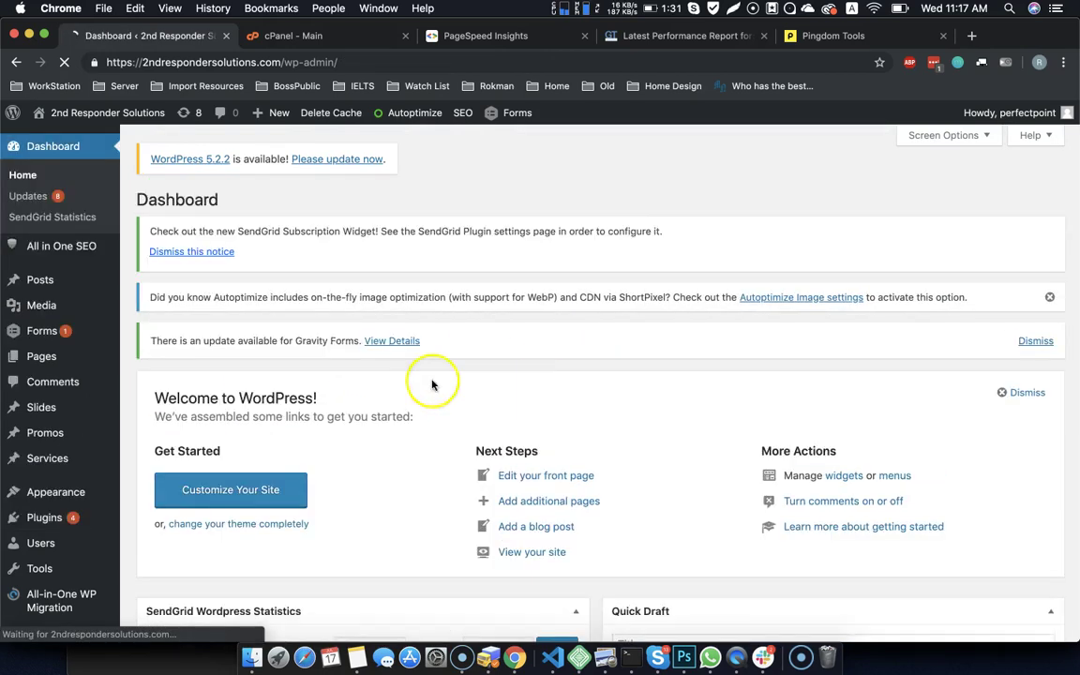
- Update the All In One SEO Pack and Duplicate Post plugins in the list of installed plugins
click(54, 522)
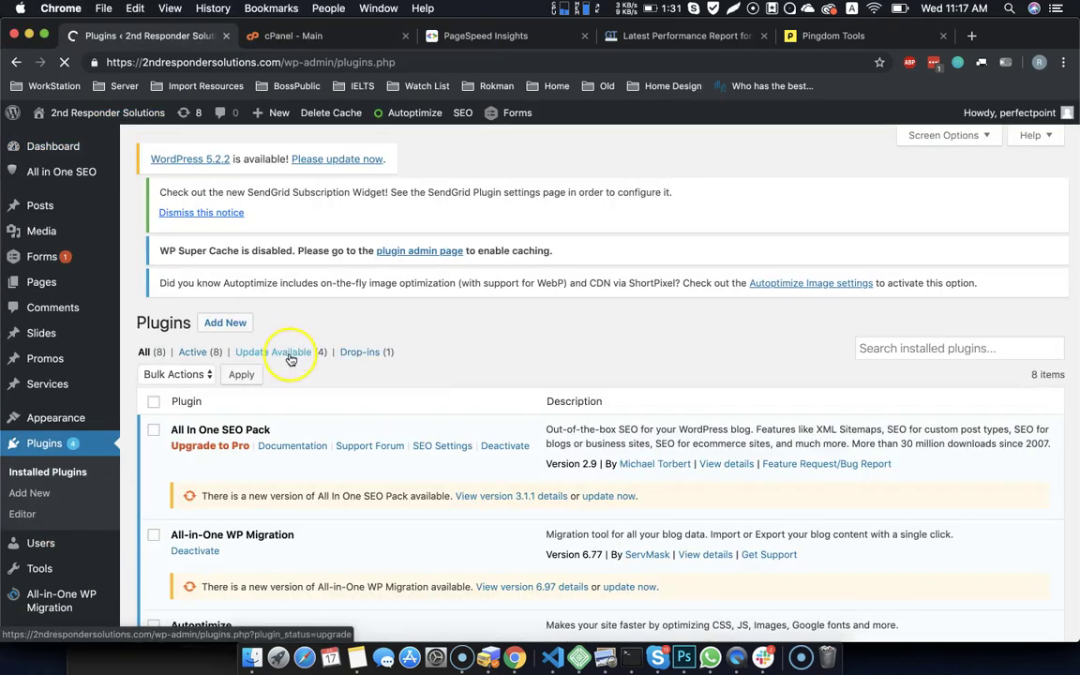
scroll(474, 424, down, 3)
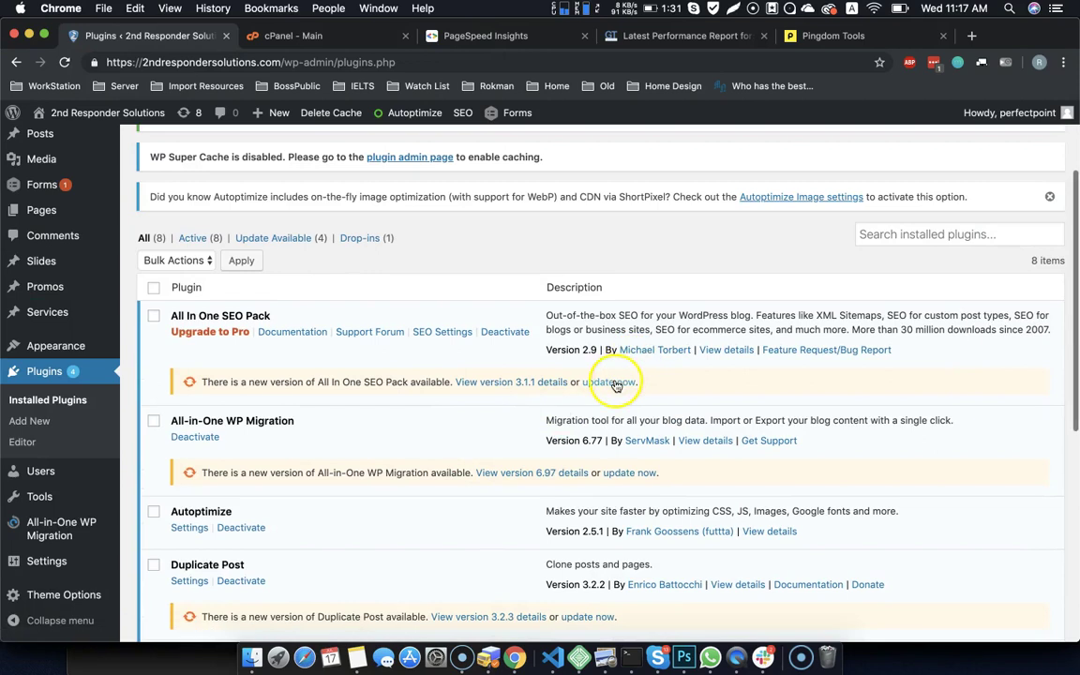
click(614, 382)
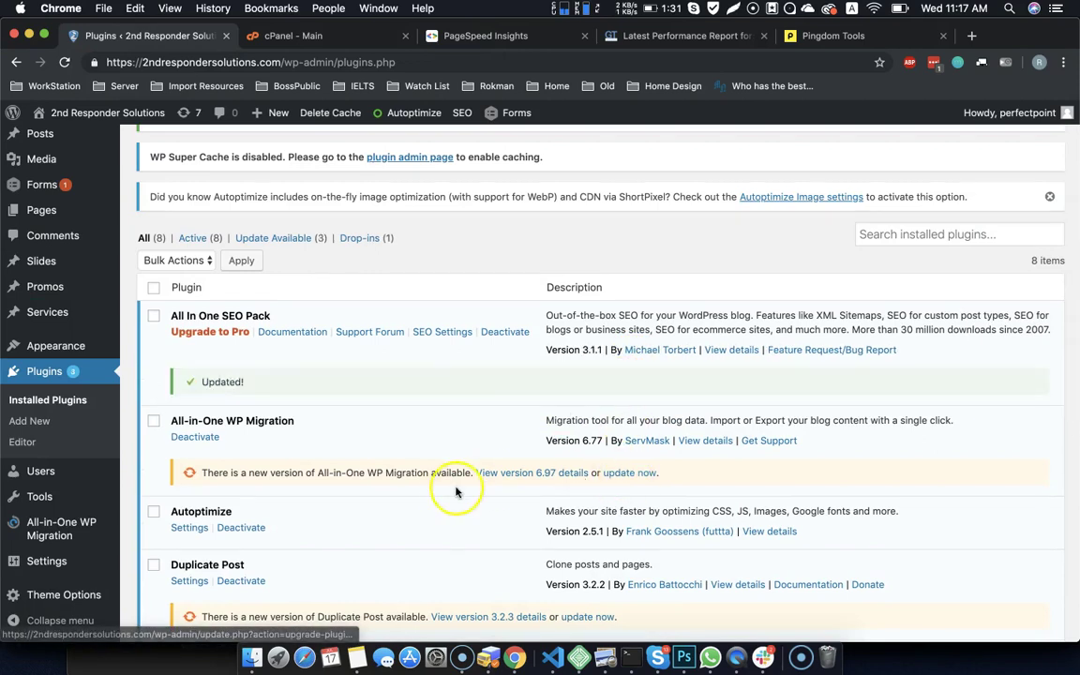
scroll(450, 494, down, 5)
click(600, 437)
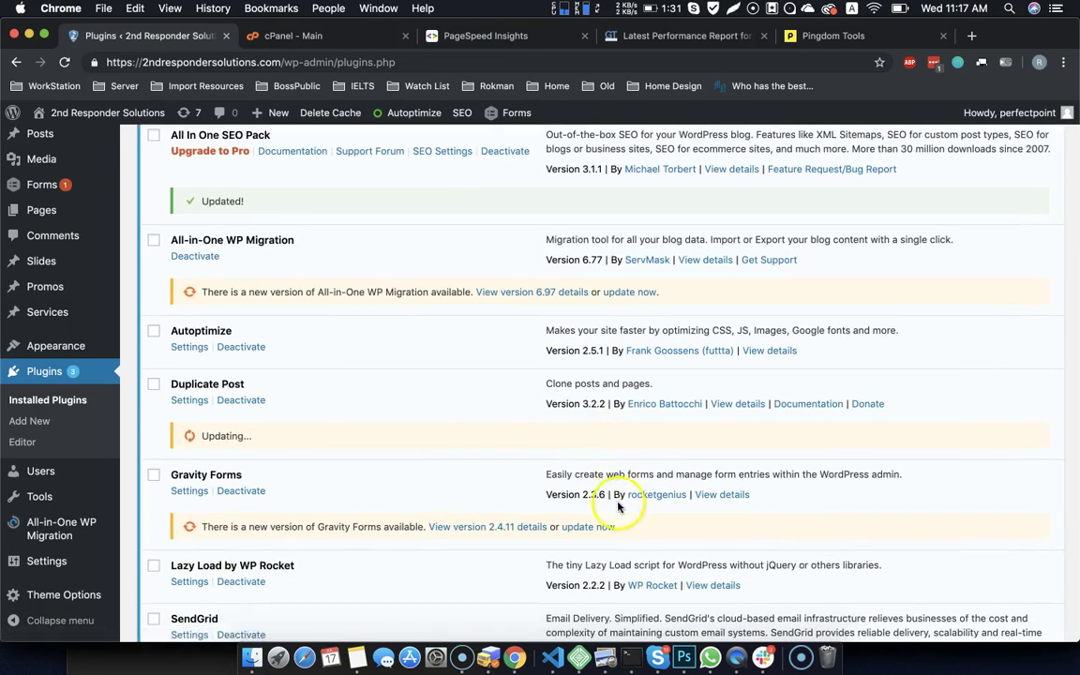
- Update the Gravity Forms plugin, reloading the plugin list and starting the update again
click(588, 526)
scroll(357, 461, down, 7)
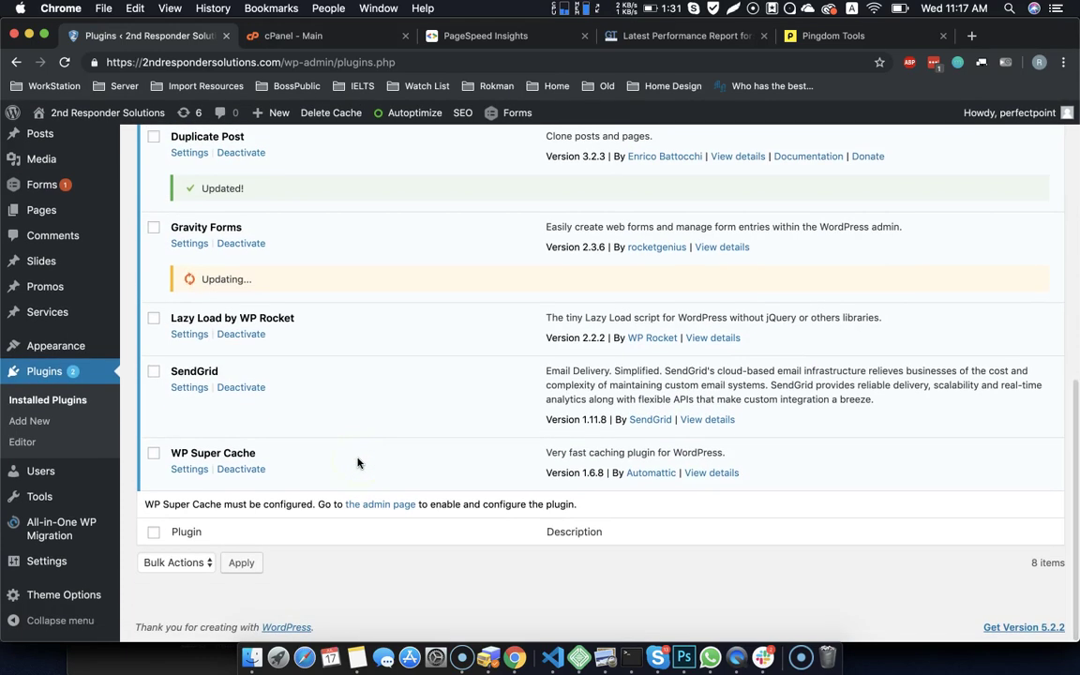
scroll(357, 461, up, 8)
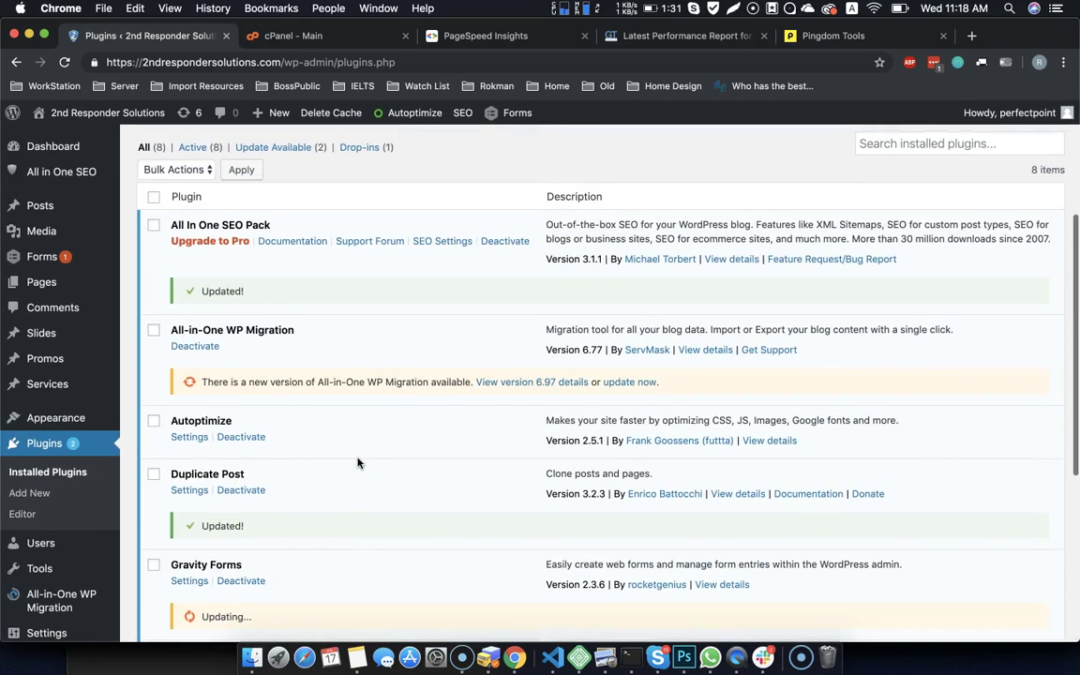
scroll(357, 462, down, 4)
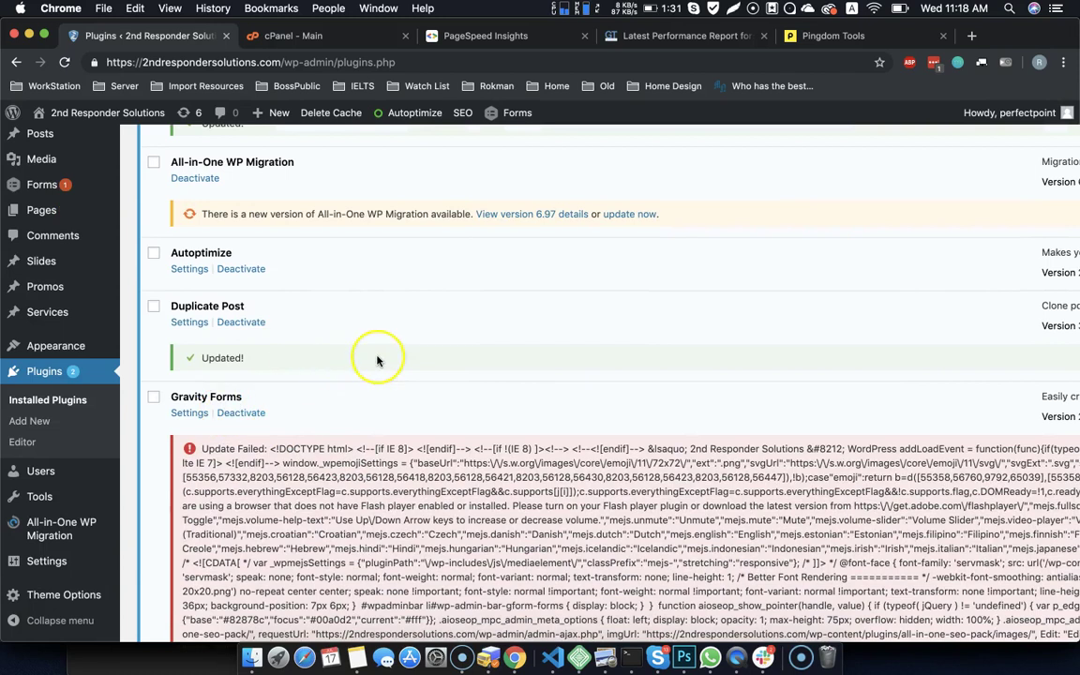
key(super+r)
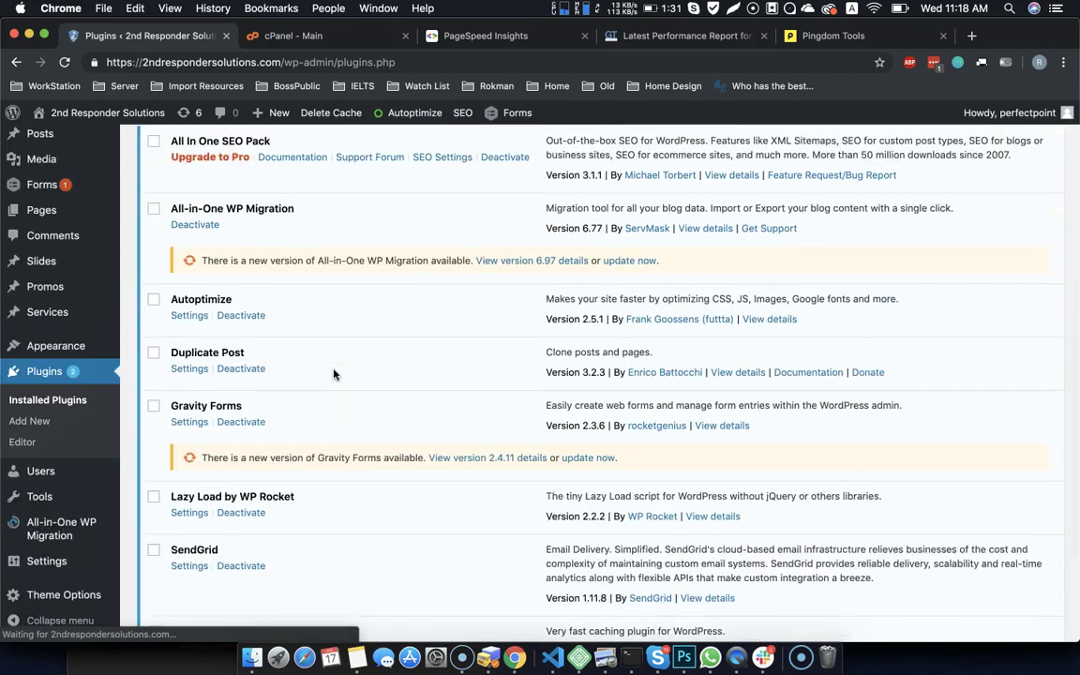
click(589, 458)
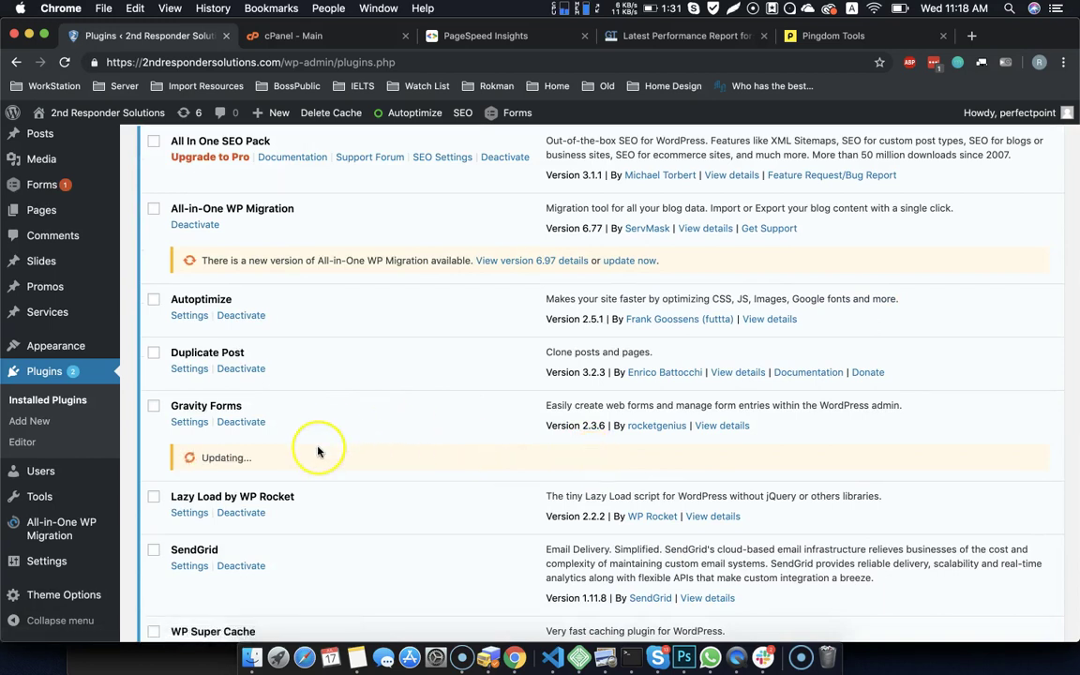
- Deactivate the All-in-One WP Migration plugin and delete it from the site
scroll(316, 450, up, 1)
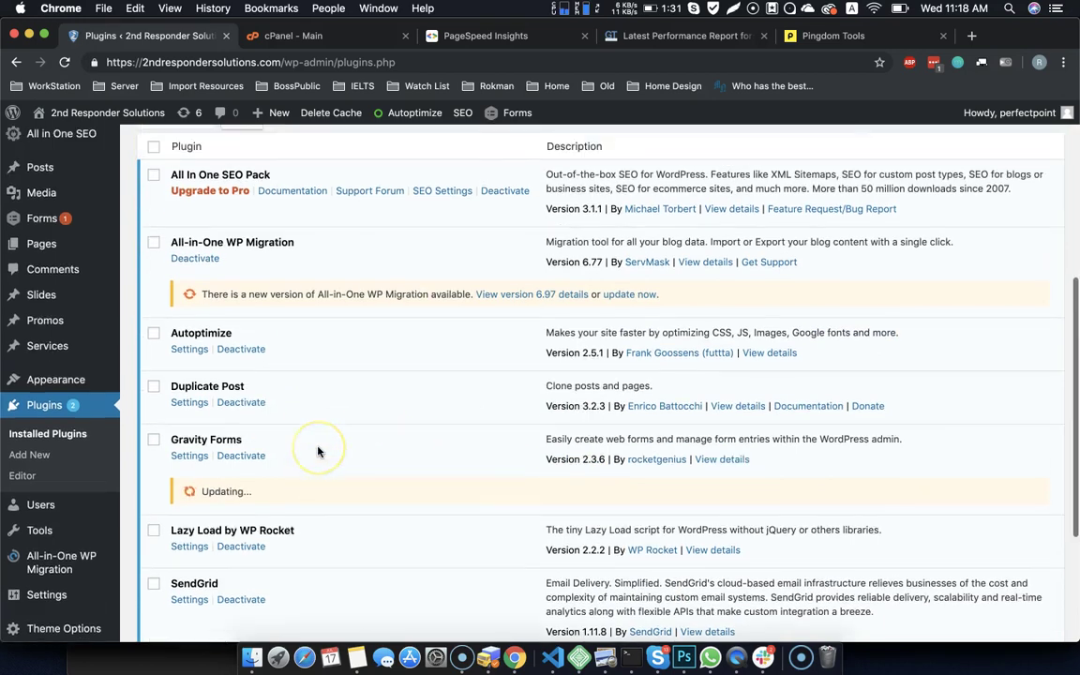
click(196, 258)
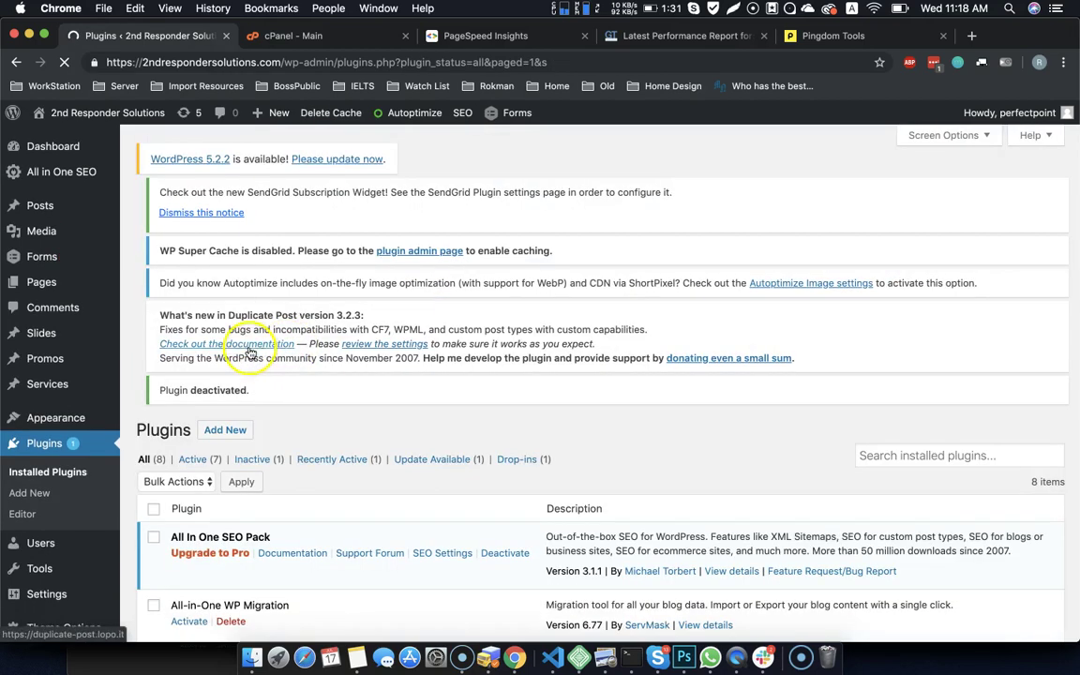
scroll(270, 383, down, 5)
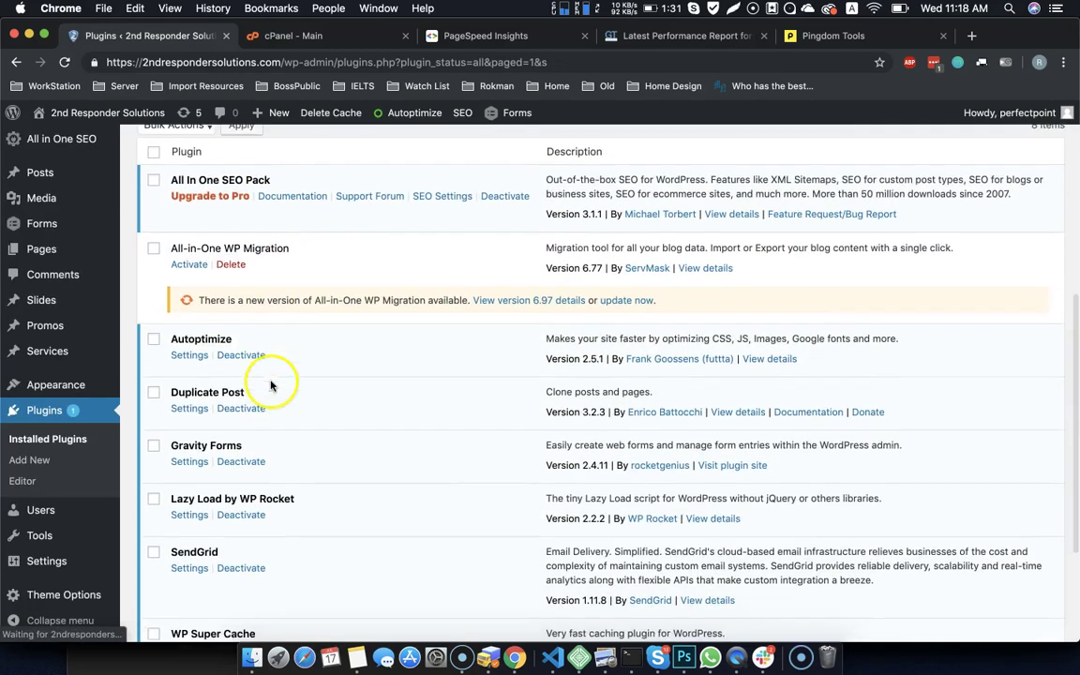
click(231, 264)
click(646, 167)
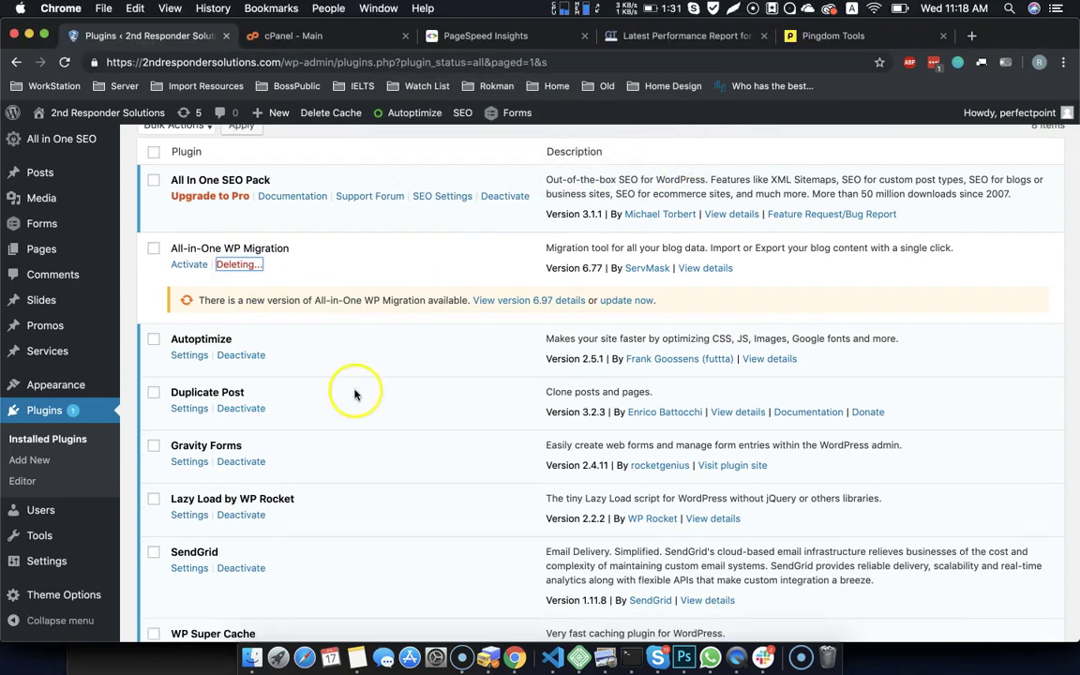
- Dismiss the Duplicate Post "What's new" notice and the Autoptimize image optimization notice
scroll(351, 405, up, 4)
scroll(348, 410, up, 2)
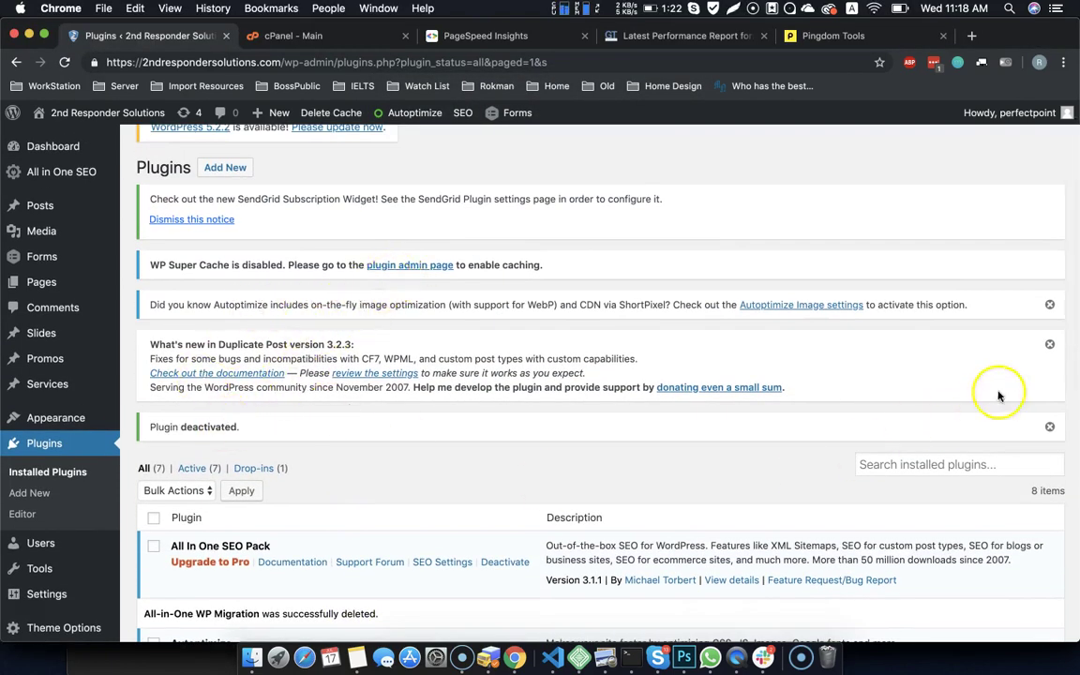
click(1047, 345)
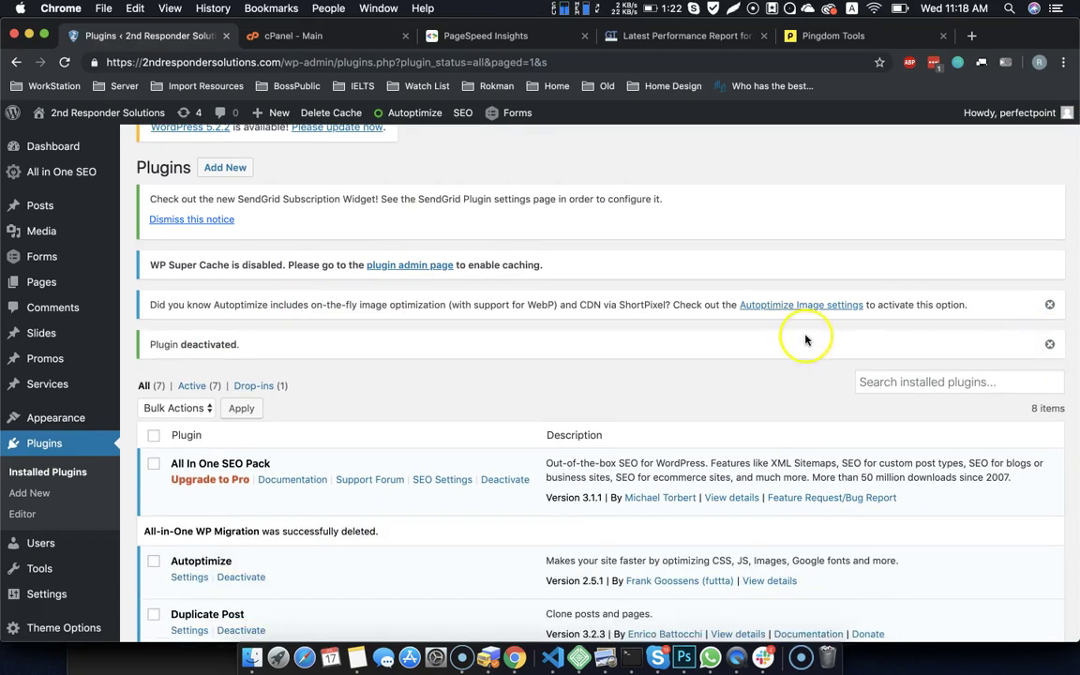
click(1050, 305)
- Open the WP Super Cache settings page and look over its basic caching options
scroll(258, 463, down, 5)
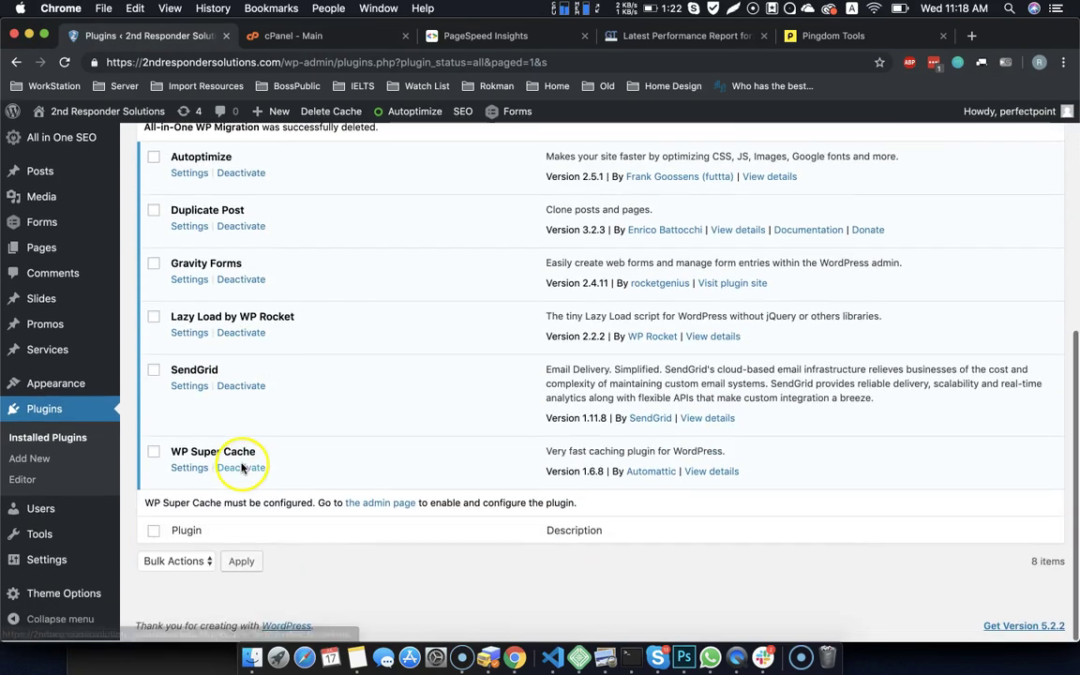
mouse_move(49, 561)
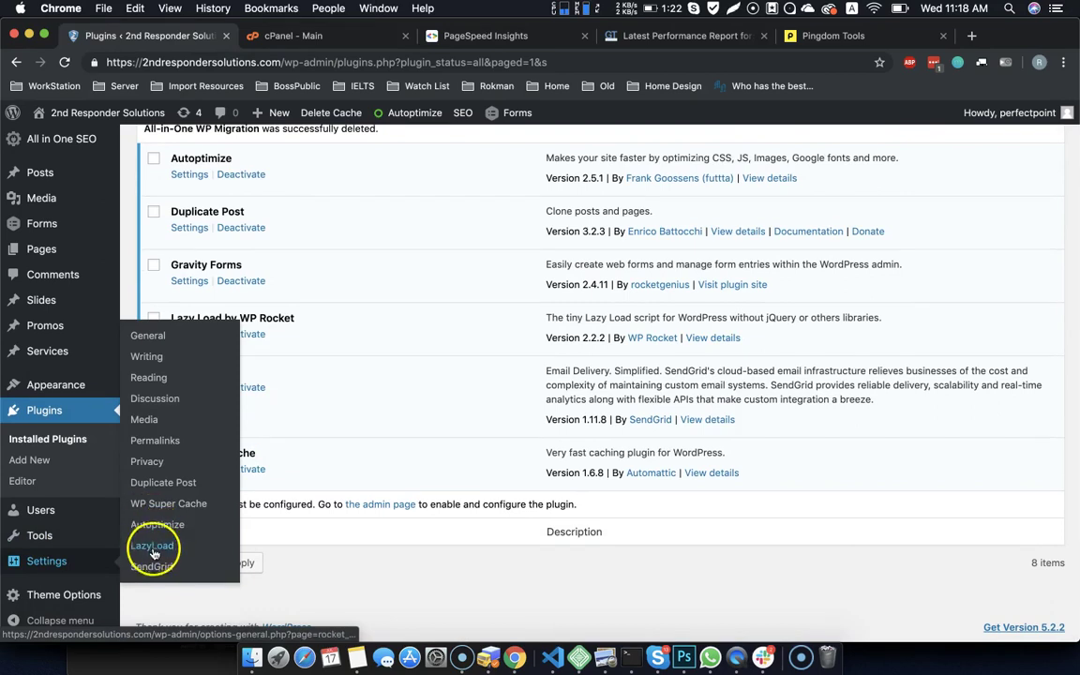
click(157, 507)
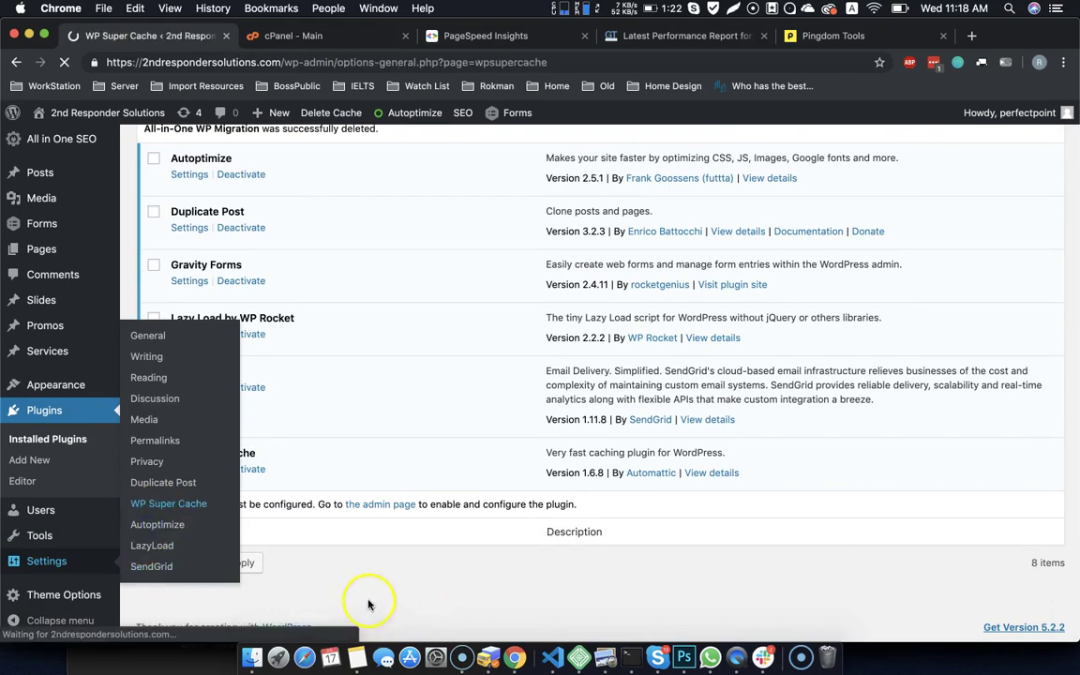
scroll(99, 563, down, 4)
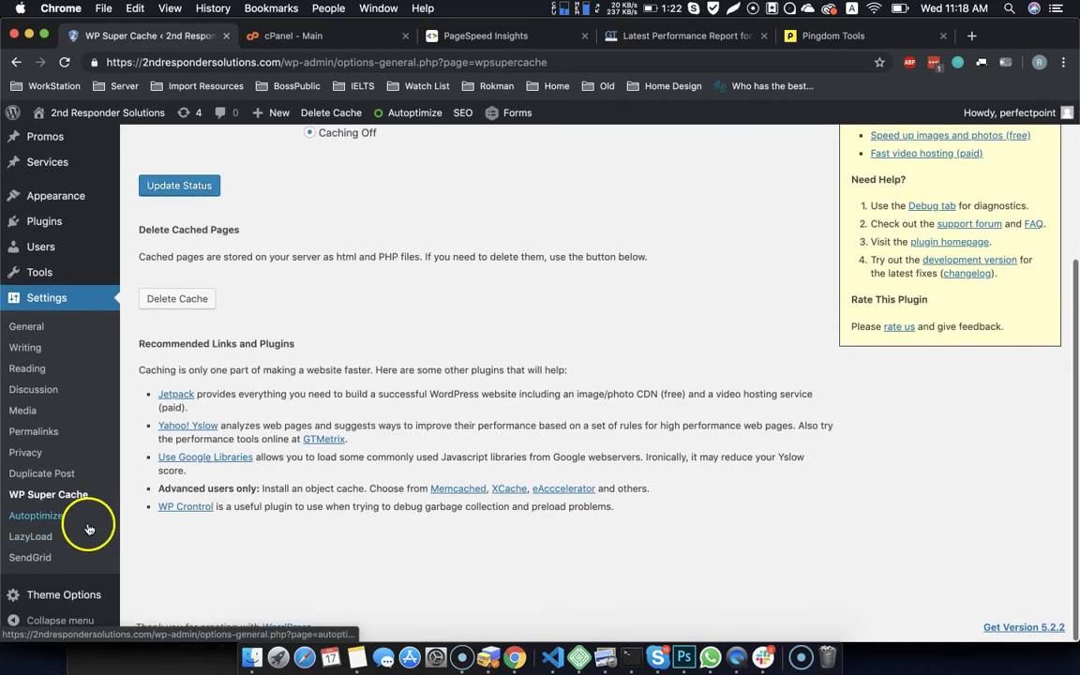
- Open Autoptimize's advanced settings and enable optimization of both the JavaScript code and the CSS code
click(42, 517)
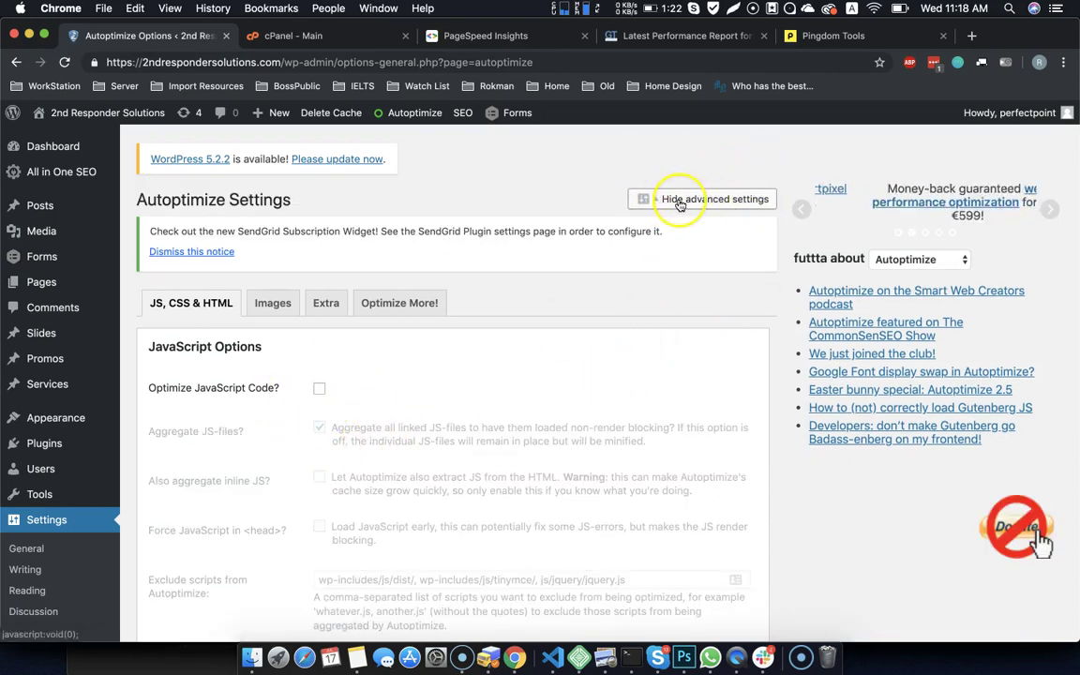
click(319, 389)
scroll(386, 394, down, 5)
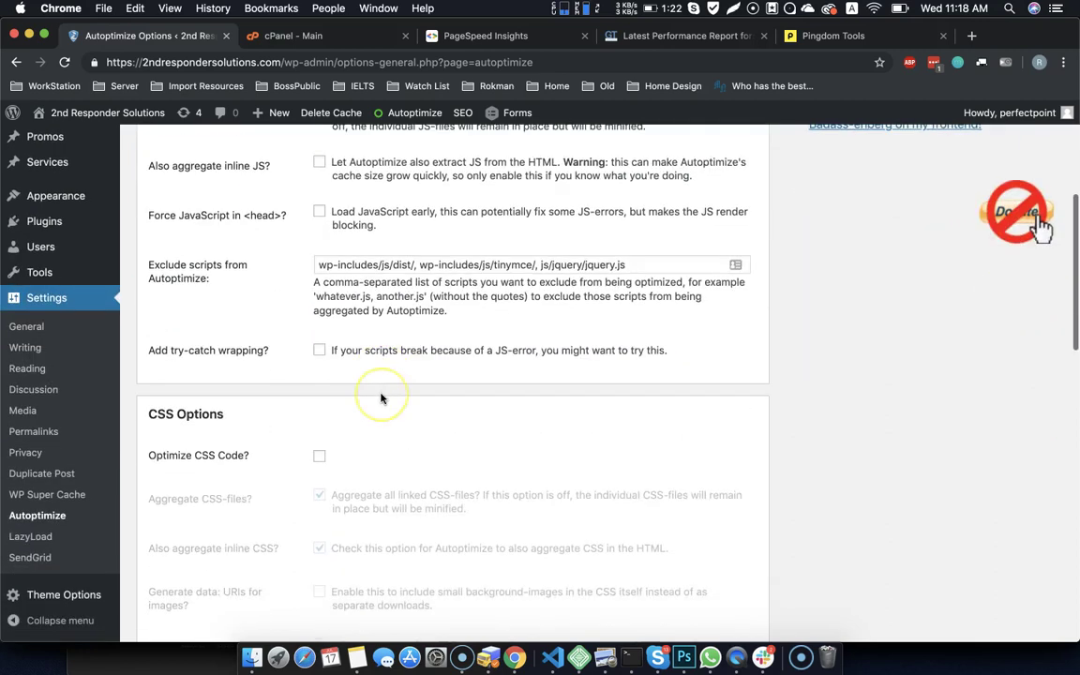
click(322, 426)
scroll(446, 414, down, 8)
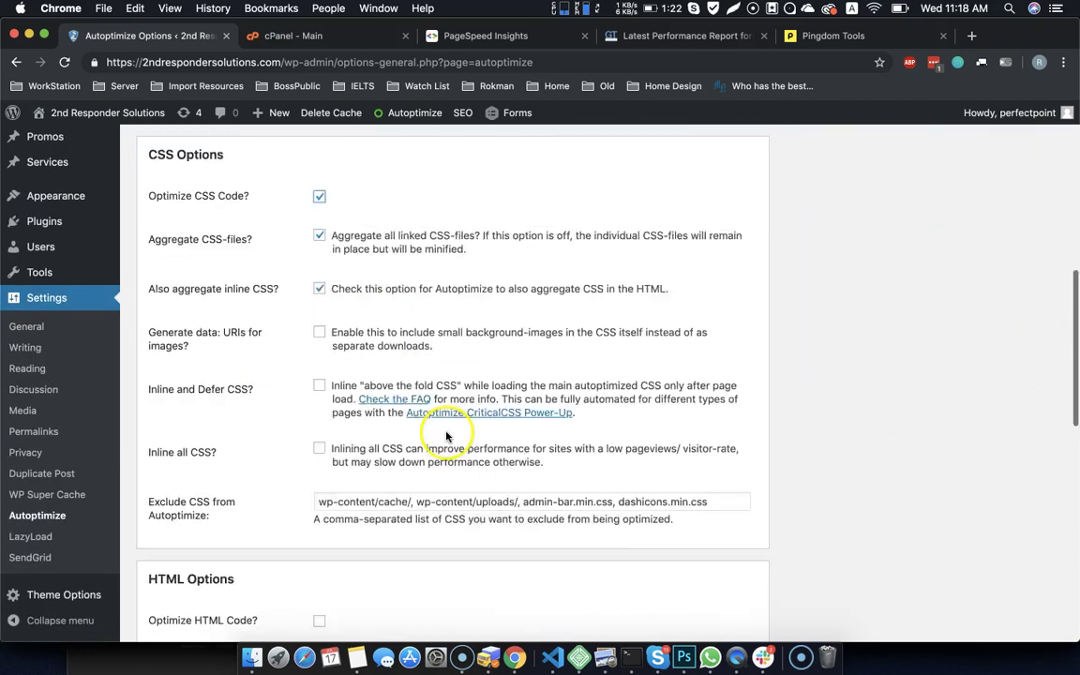
- Add bootstrap.min, style.css and responsive.css to the comma-separated list of CSS excluded from Autoptimize
click(720, 348)
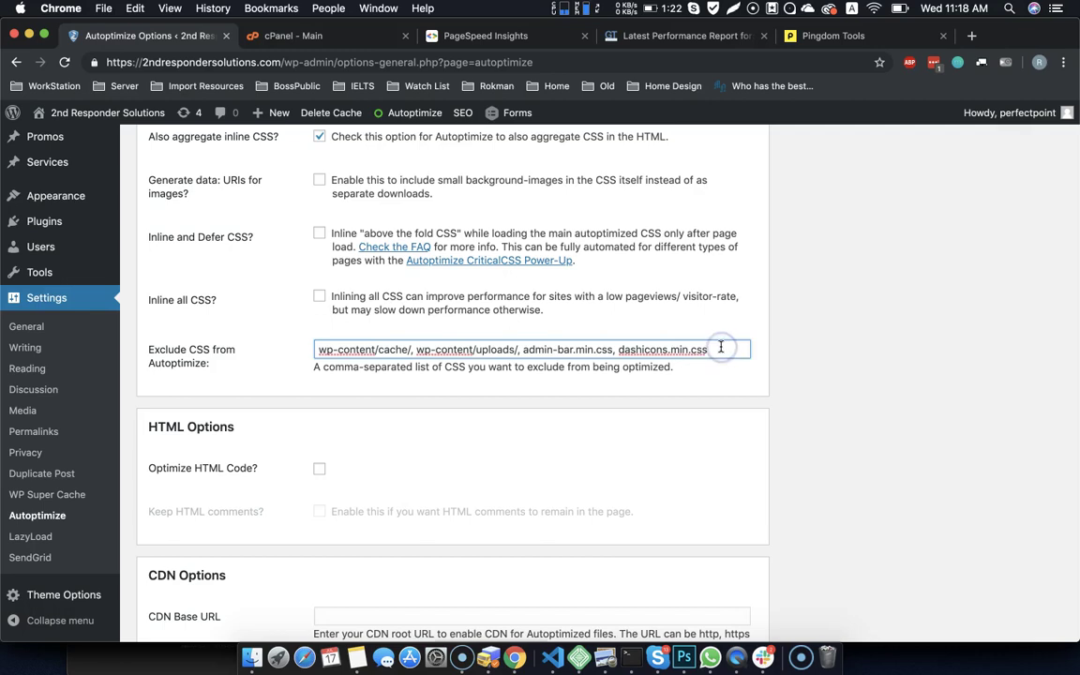
text(, bootstrap.min)
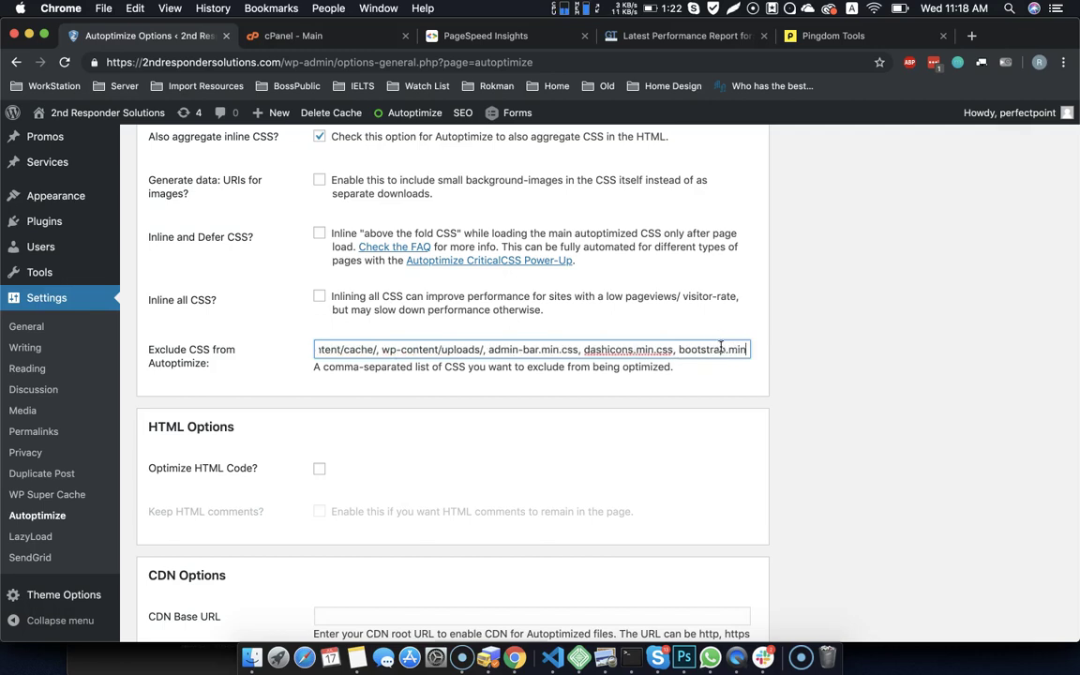
text(, )
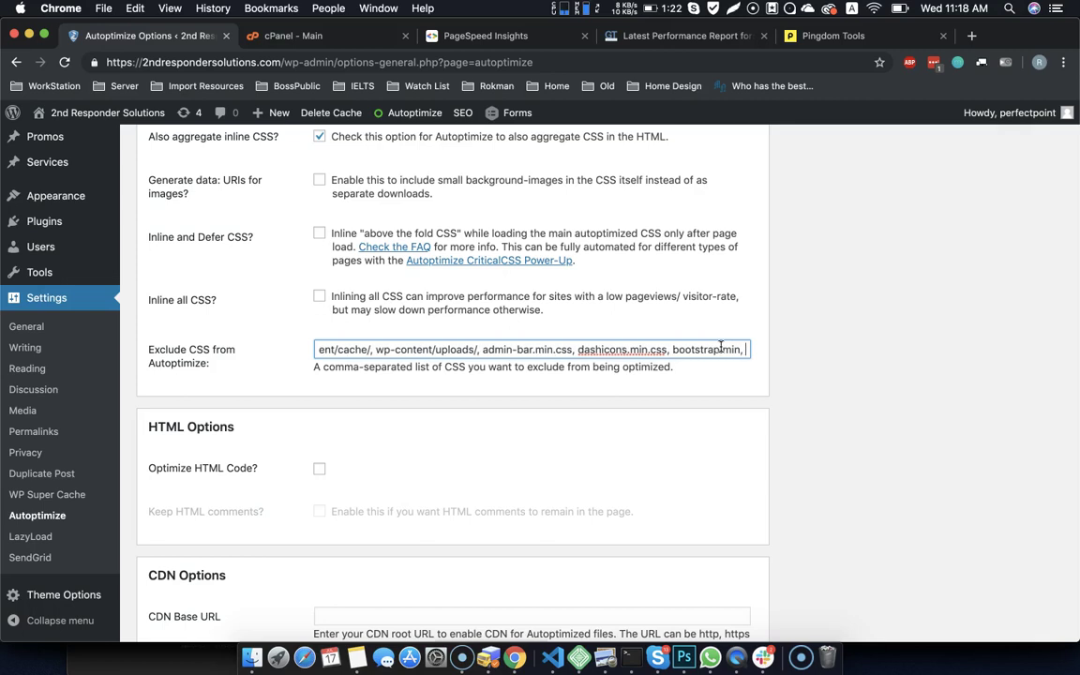
text(style.css,)
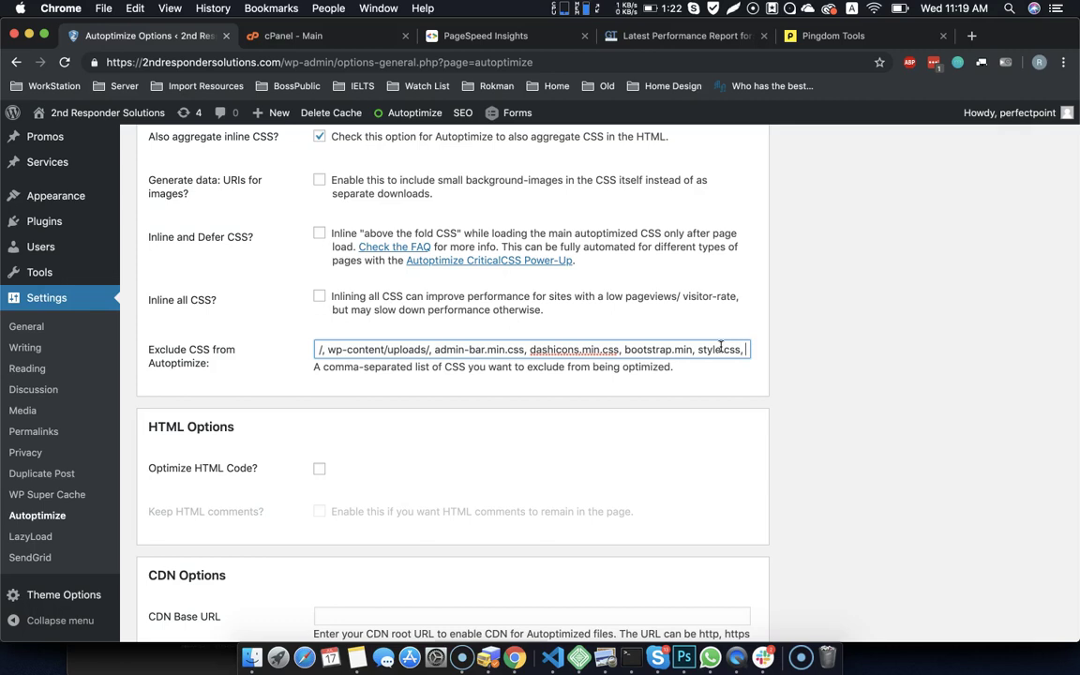
text(responsive.css)
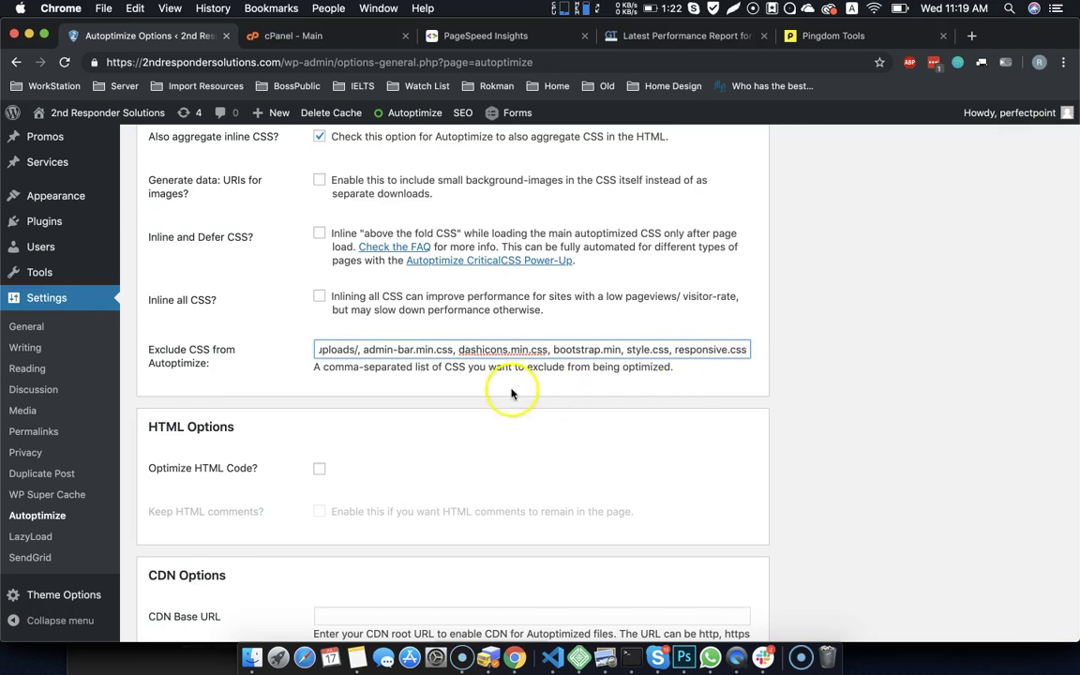
- Enable HTML code optimization in Autoptimize and save the settings
scroll(321, 347, down, 3)
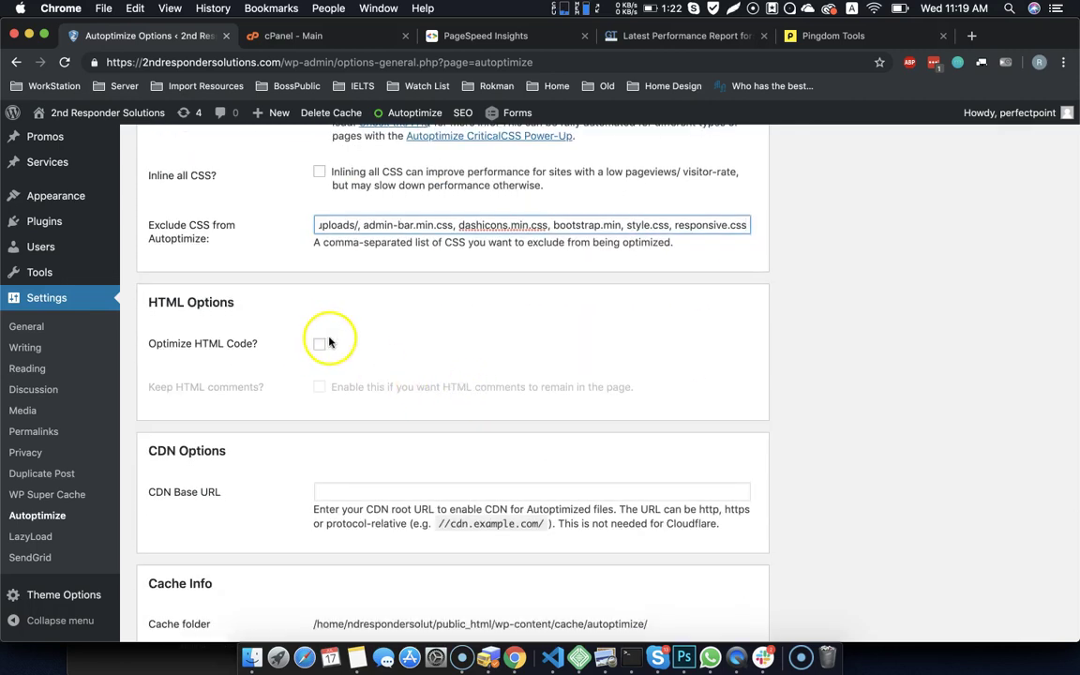
click(320, 343)
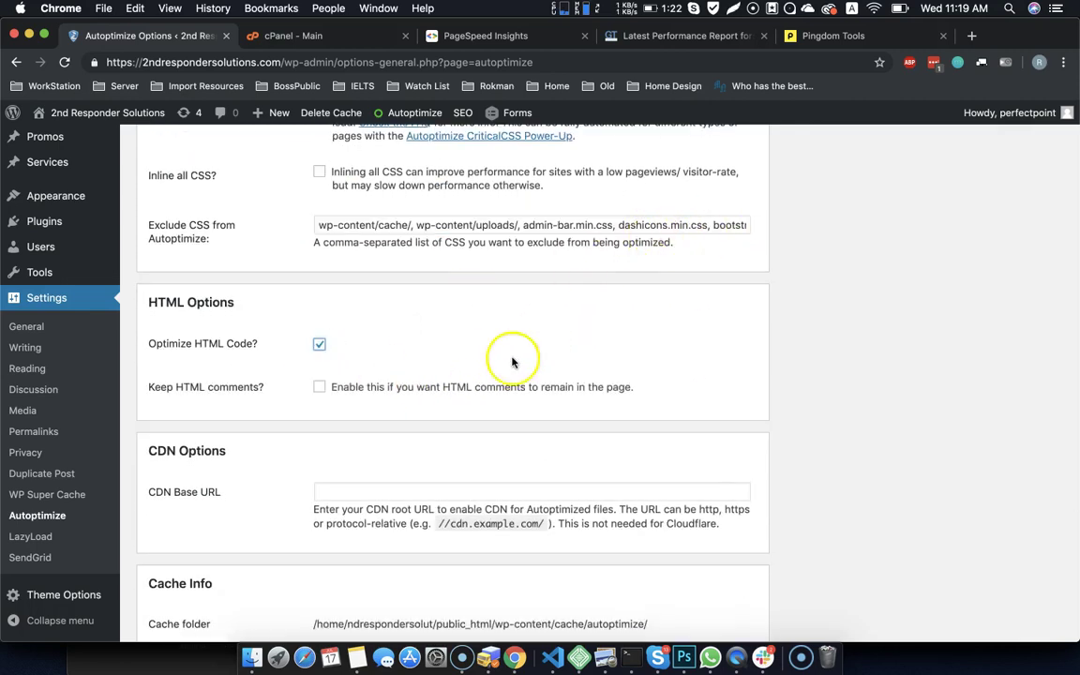
scroll(504, 319, down, 5)
click(309, 562)
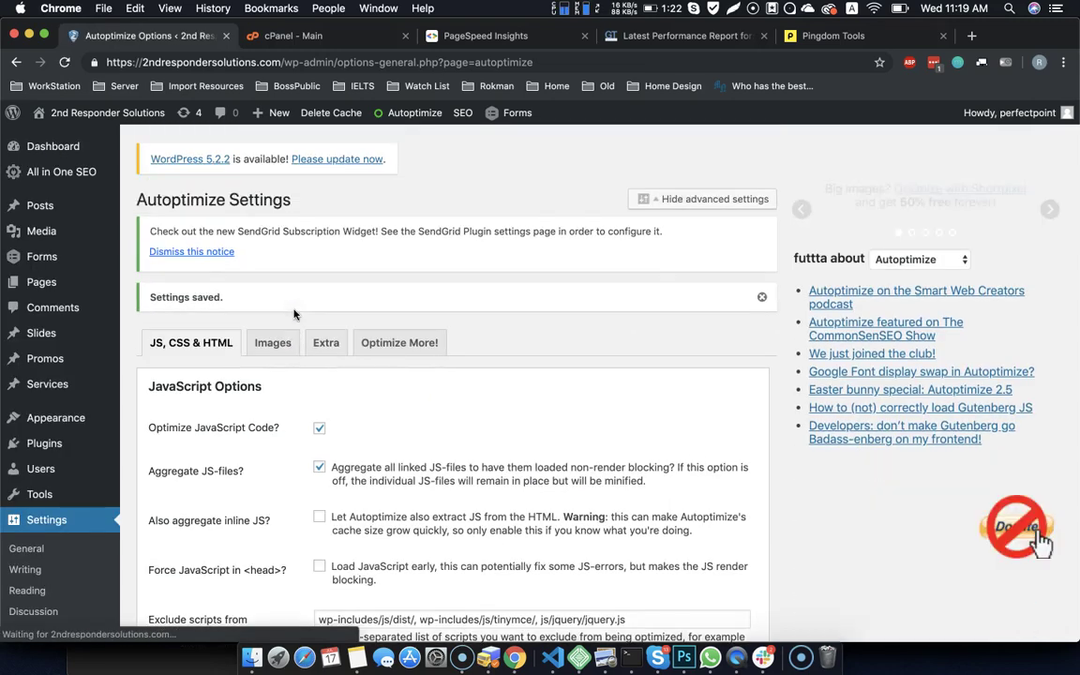
- In WP Super Cache's advanced settings, enable caching but disable it for logged-in visitors
scroll(429, 265, down, 5)
scroll(435, 339, down, 6)
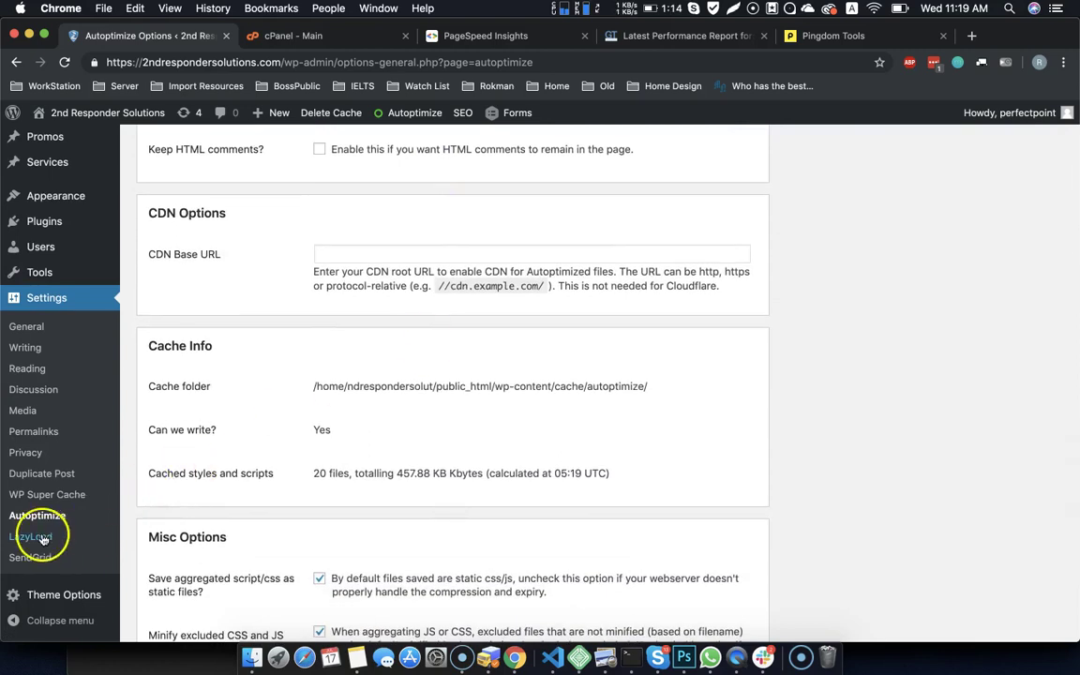
click(45, 495)
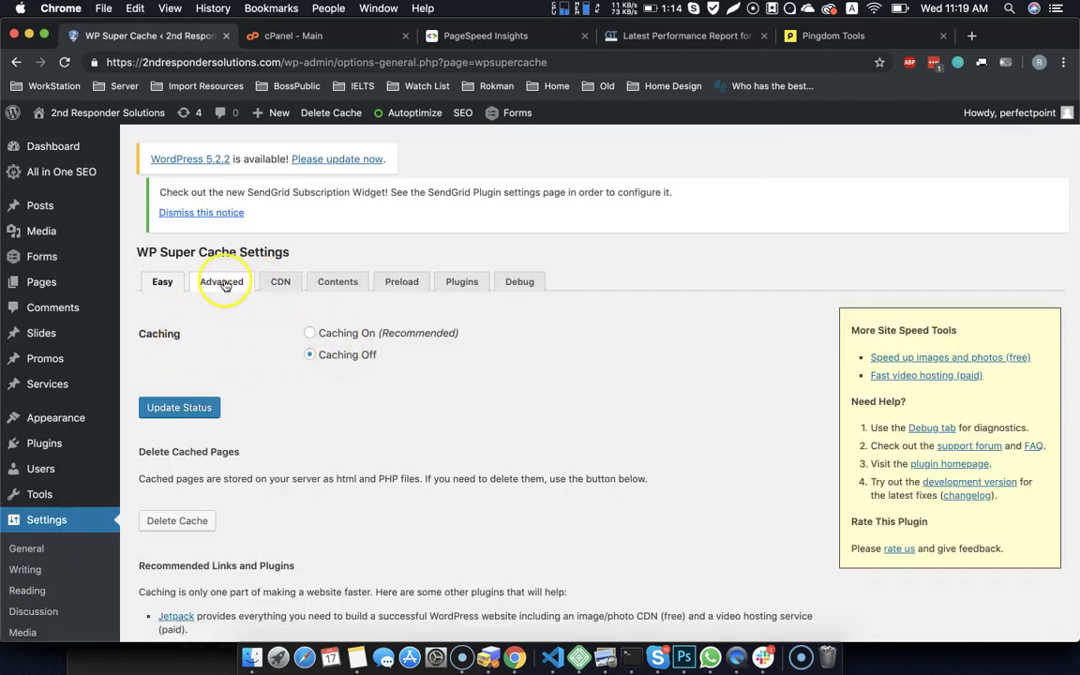
click(223, 283)
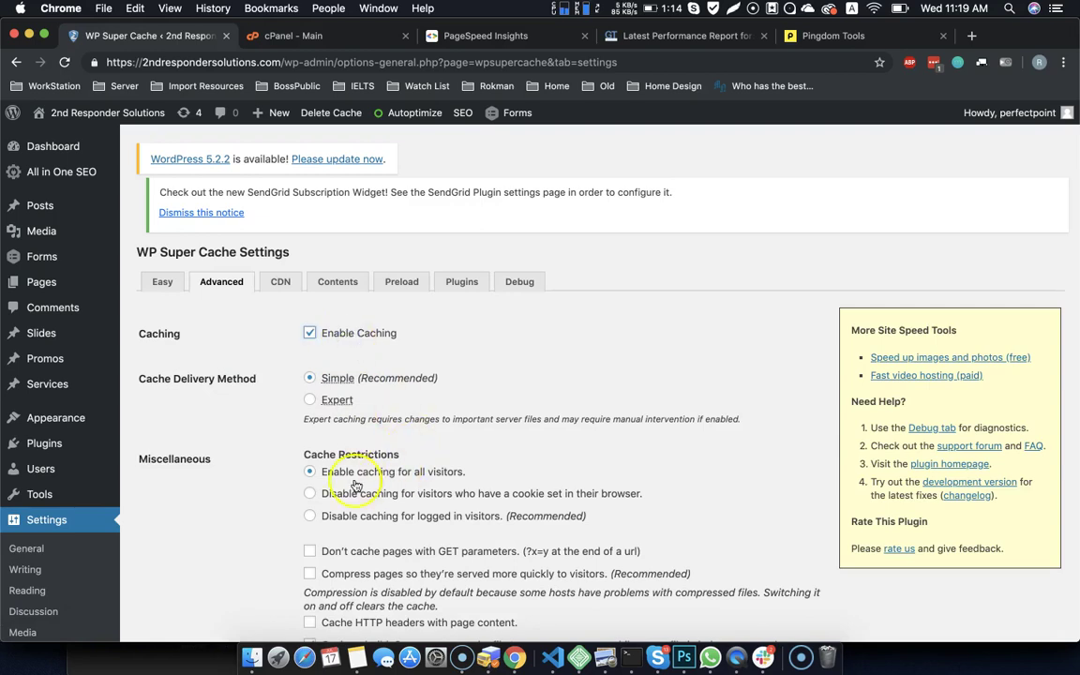
scroll(294, 496, down, 3)
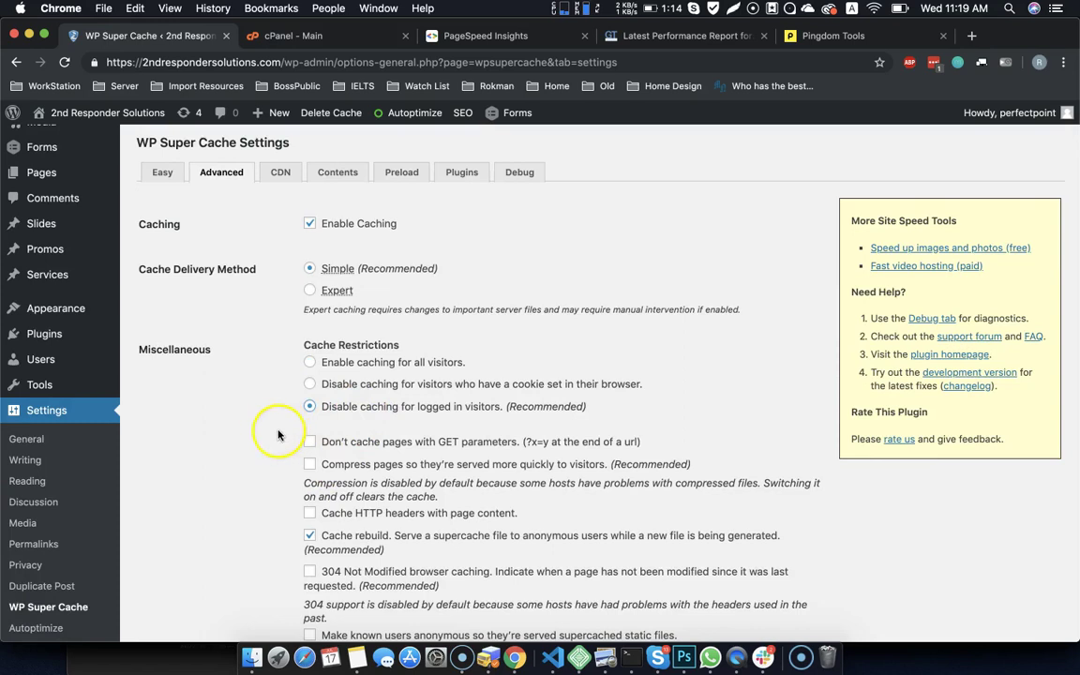
- Enable page compression, 304 Not Modified browser caching, clearing all cache files on publish or update, and extra homepage checks, and save the WP Super Cache settings
scroll(263, 435, down, 3)
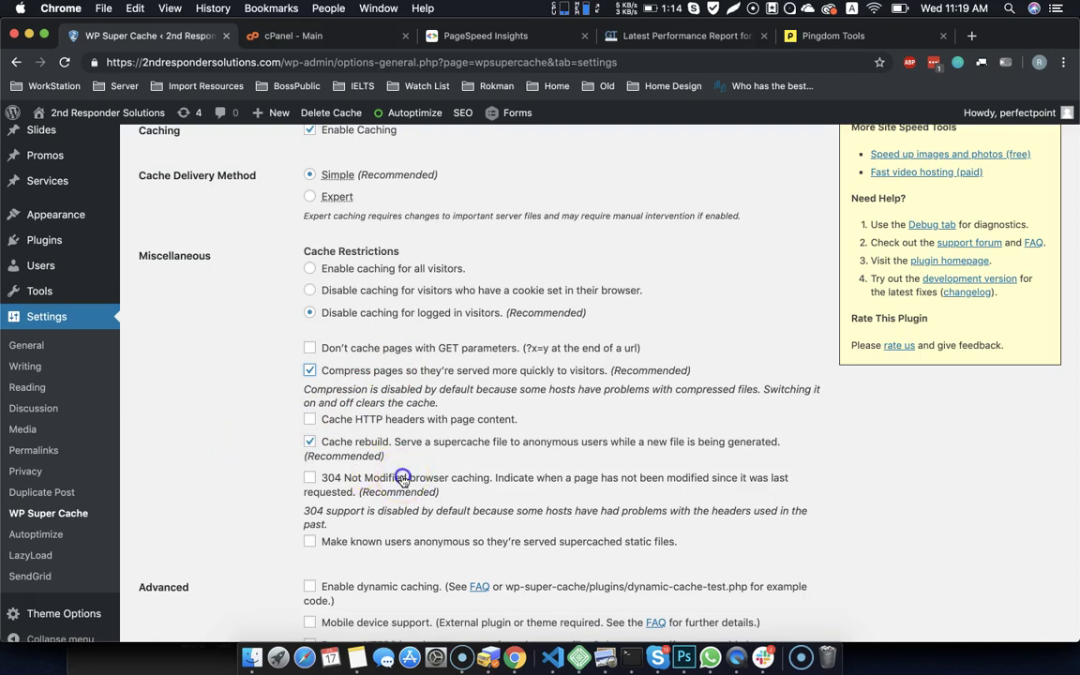
scroll(254, 504, down, 3)
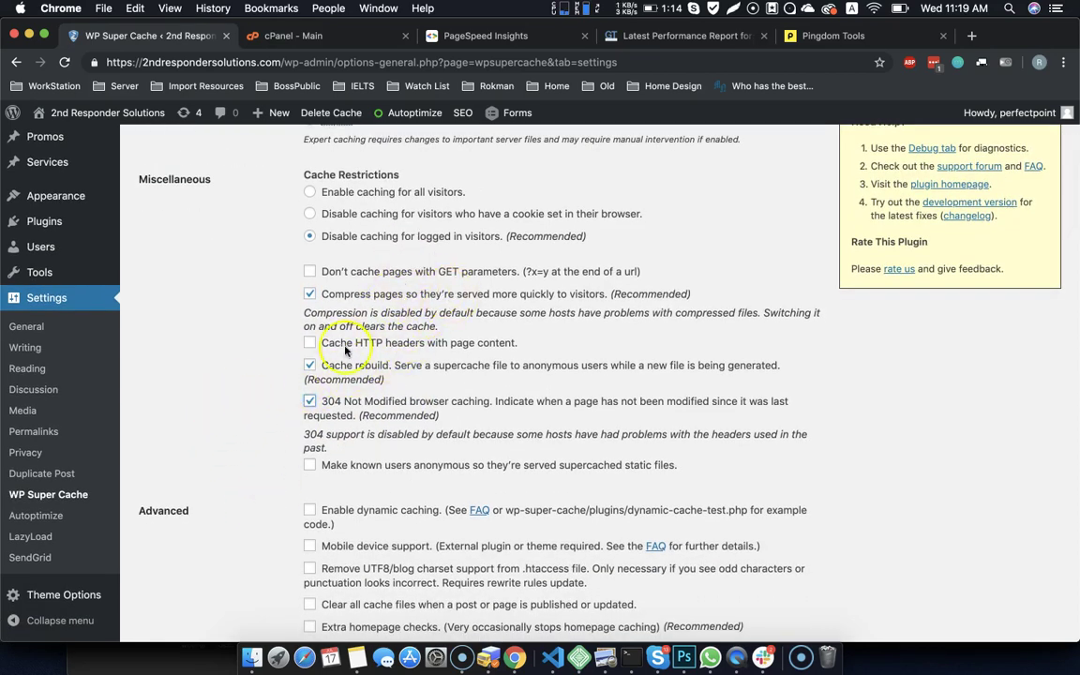
scroll(277, 420, down, 5)
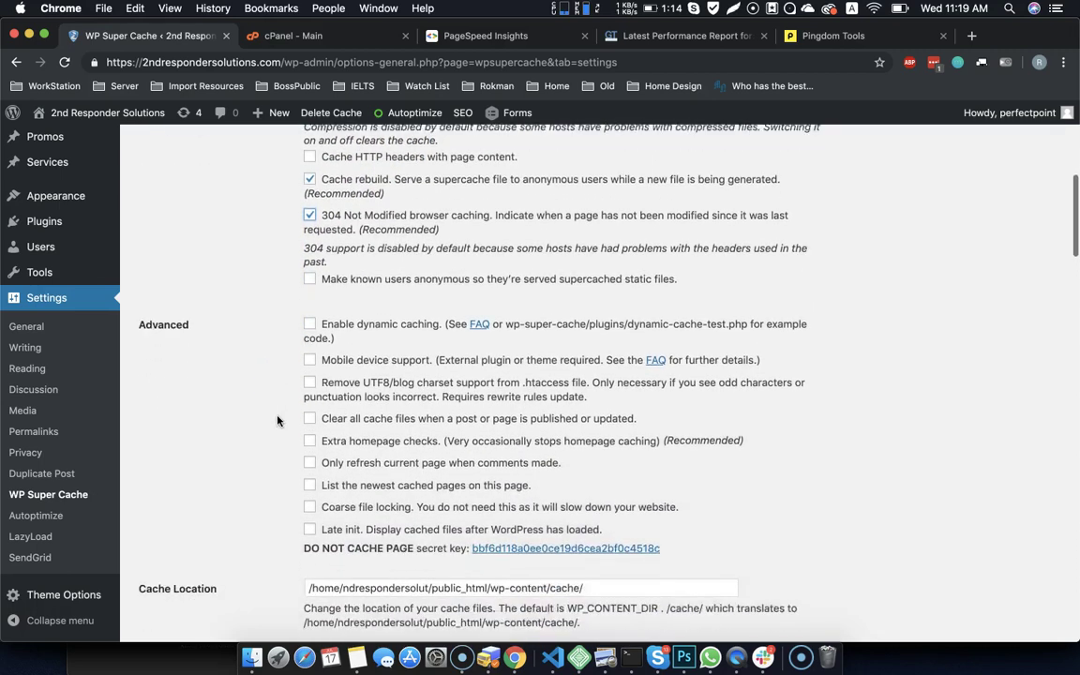
scroll(277, 421, down, 1)
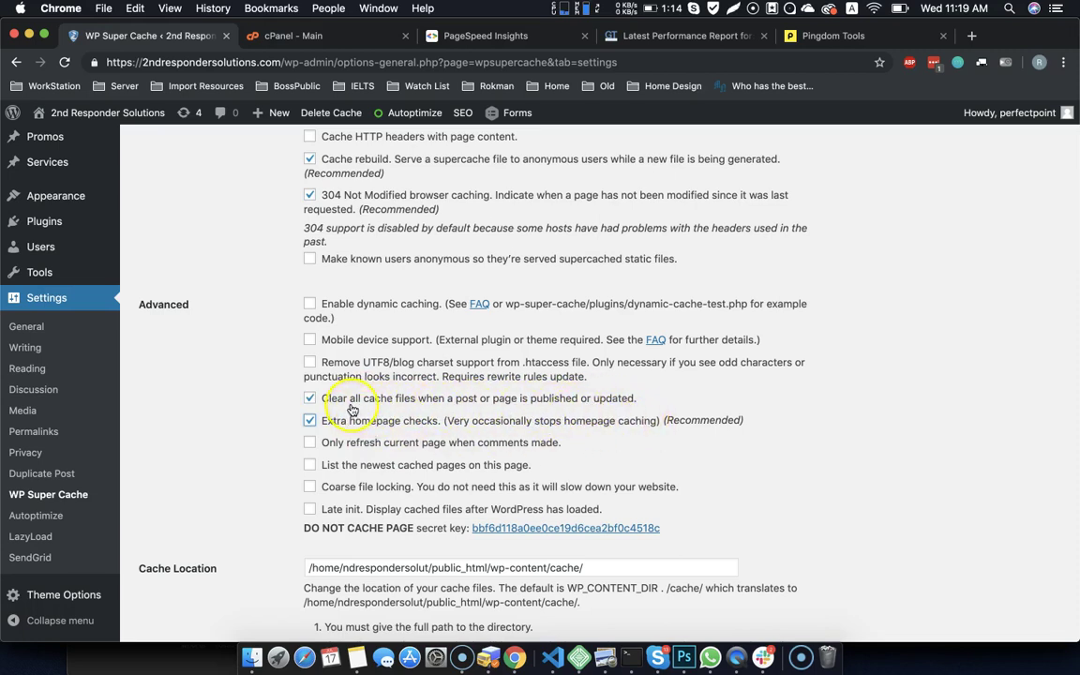
scroll(238, 499, down, 10)
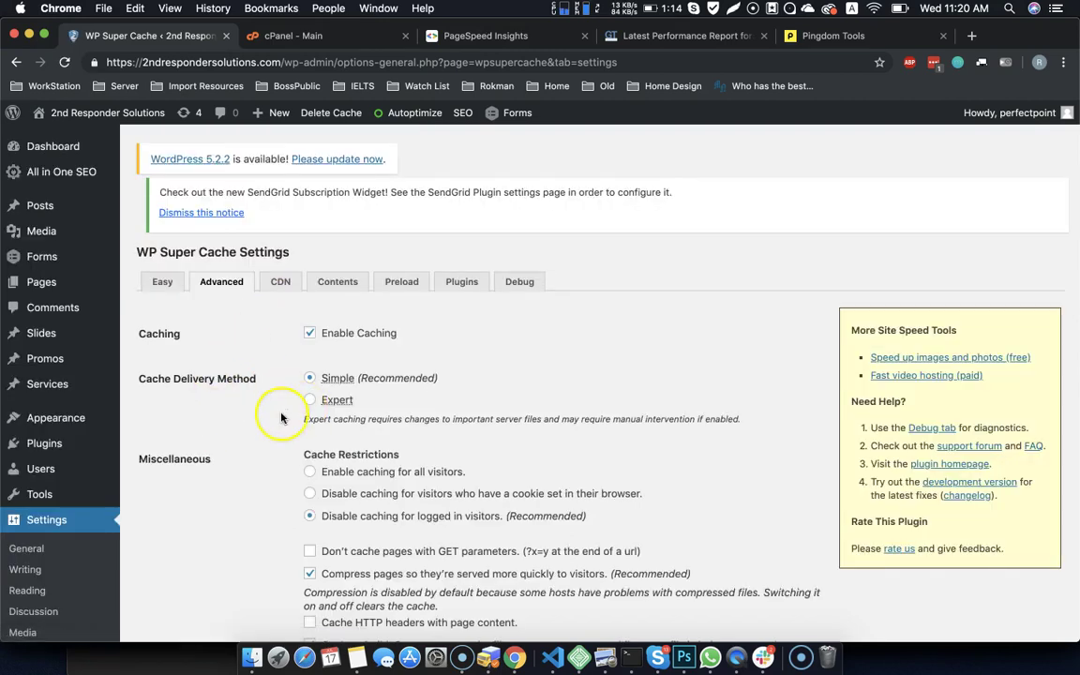
- Enable LazyLoad for images, iframes and videos, and replacement of Youtube videos by thumbnail, and save the settings
scroll(203, 426, down, 5)
scroll(202, 426, down, 3)
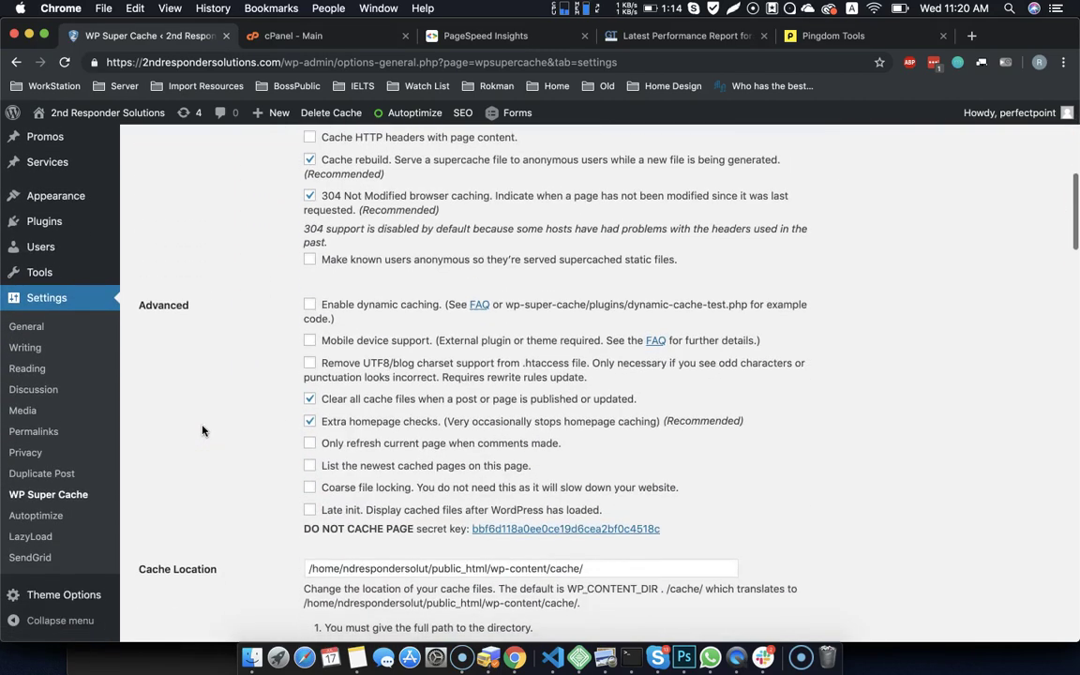
click(33, 537)
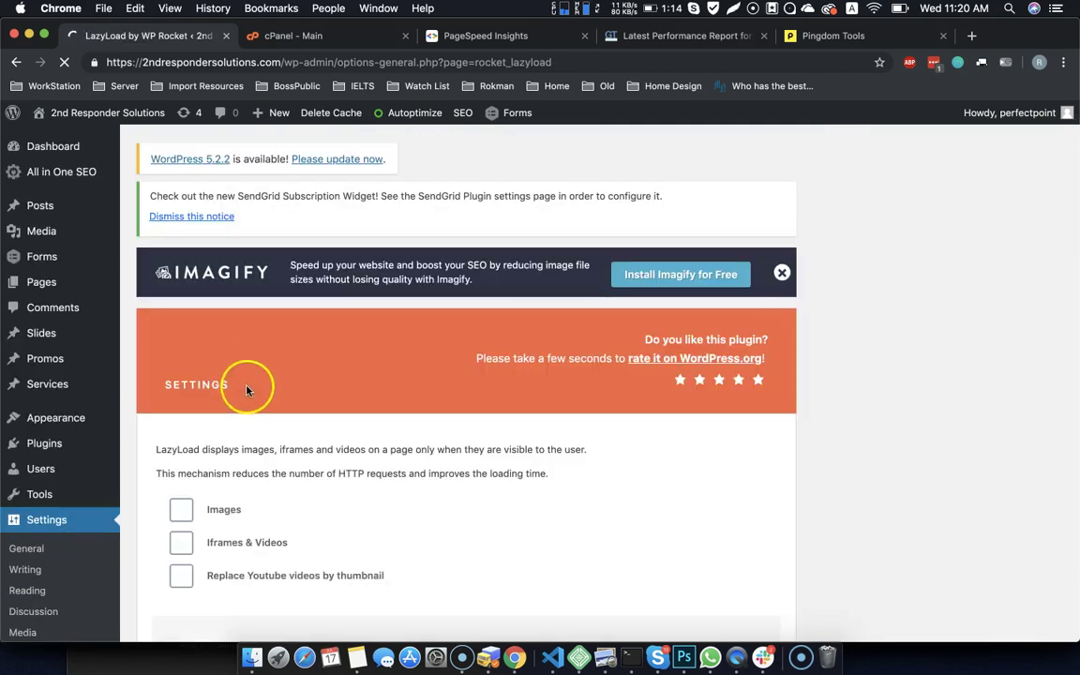
click(183, 511)
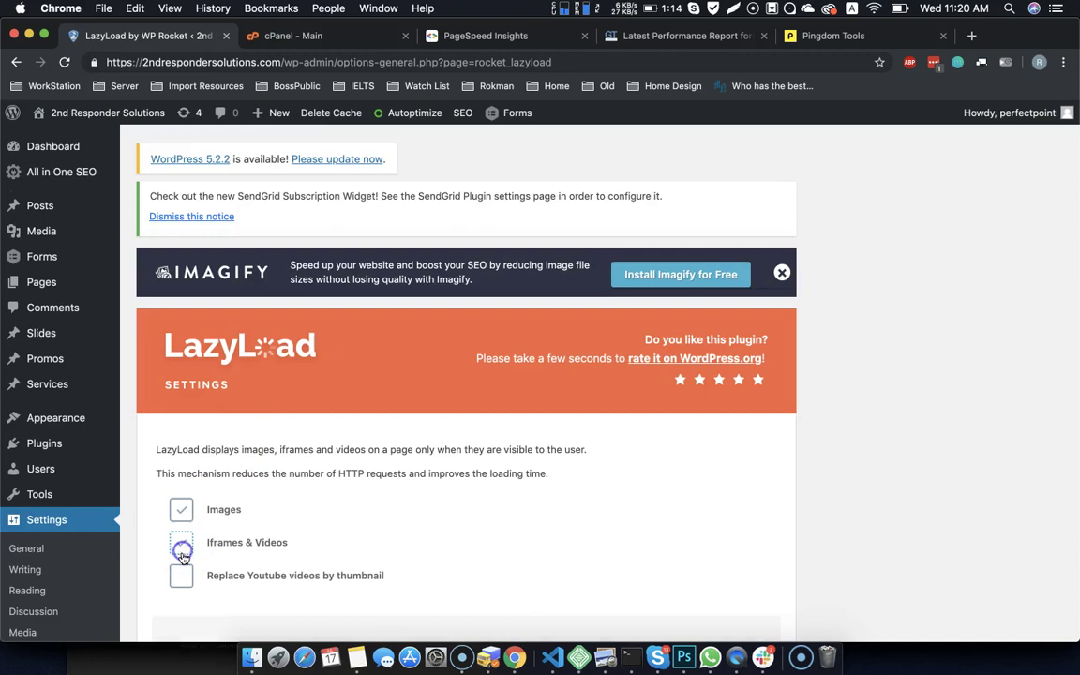
scroll(169, 536, down, 5)
click(225, 548)
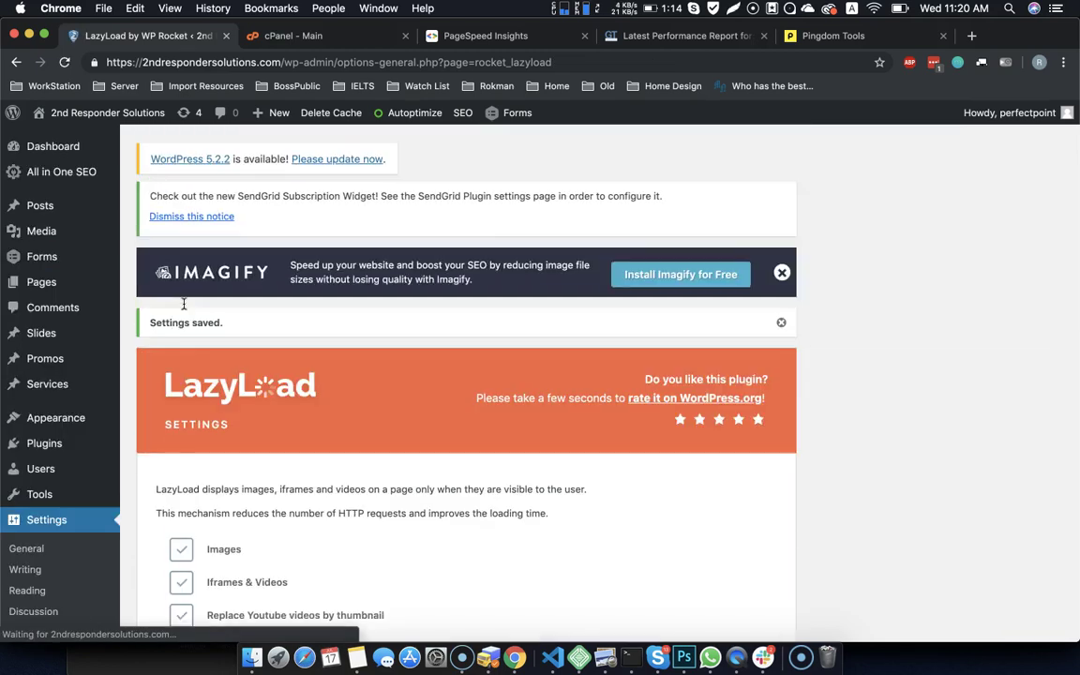
- Open the WordPress Updates page and load wpcheatsheet.net in a new browser tab
click(225, 482)
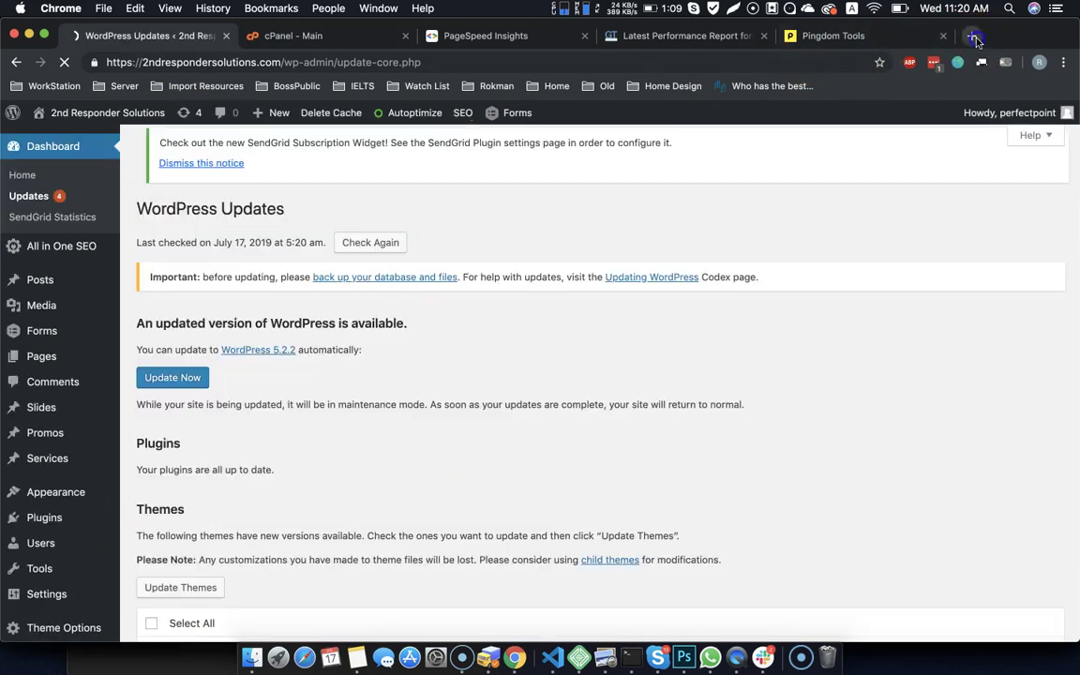
click(974, 37)
text(wpc)
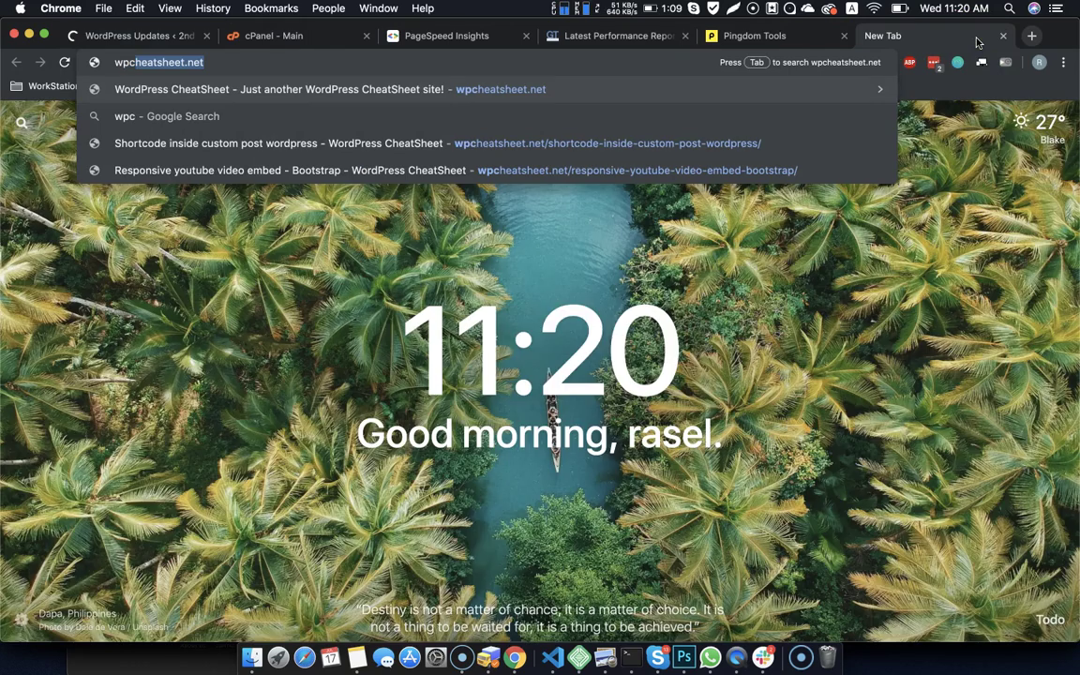
key(Return)
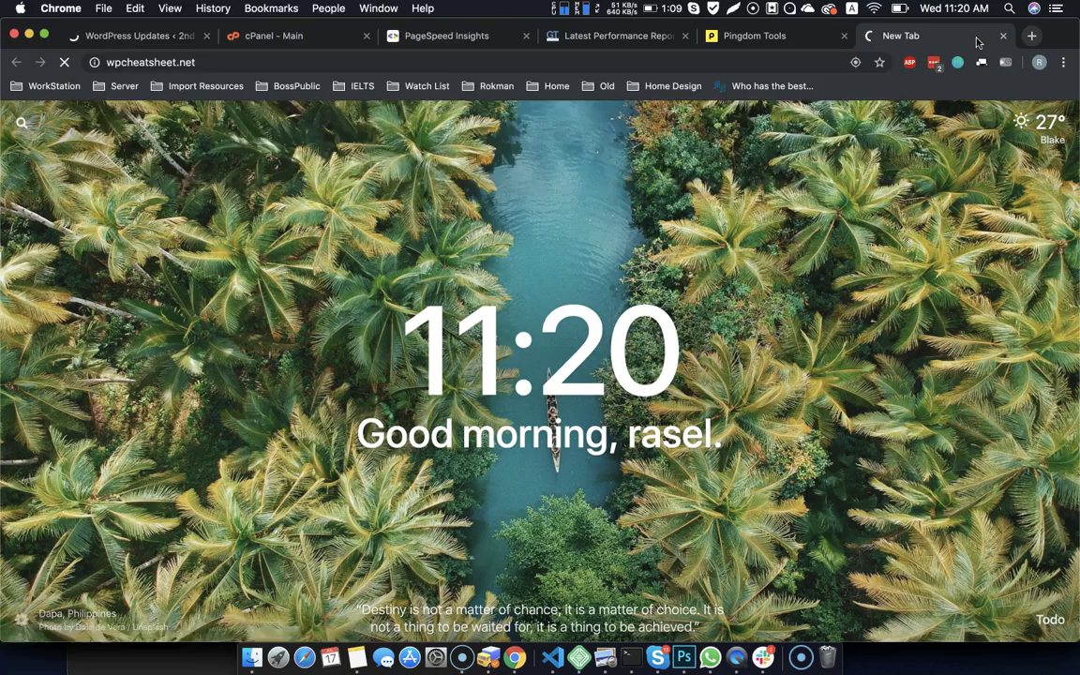
- Switch to cPanel and open its File Manager
click(289, 38)
click(140, 248)
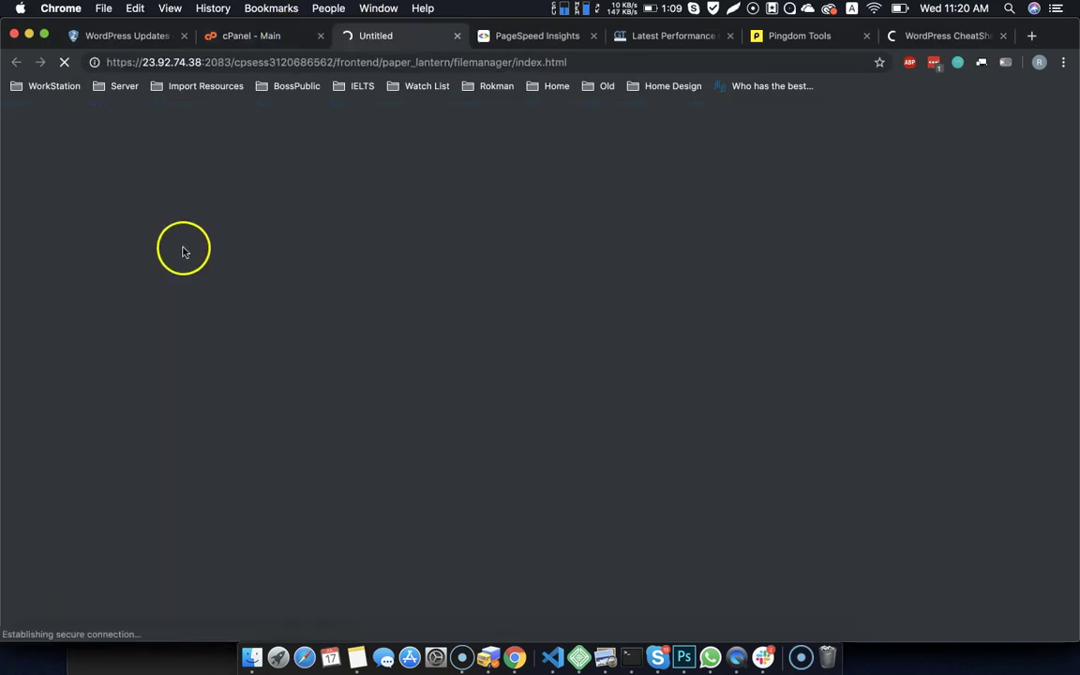
- Start the WordPress core update to version 5.2.2 from the WordPress Updates page
click(145, 38)
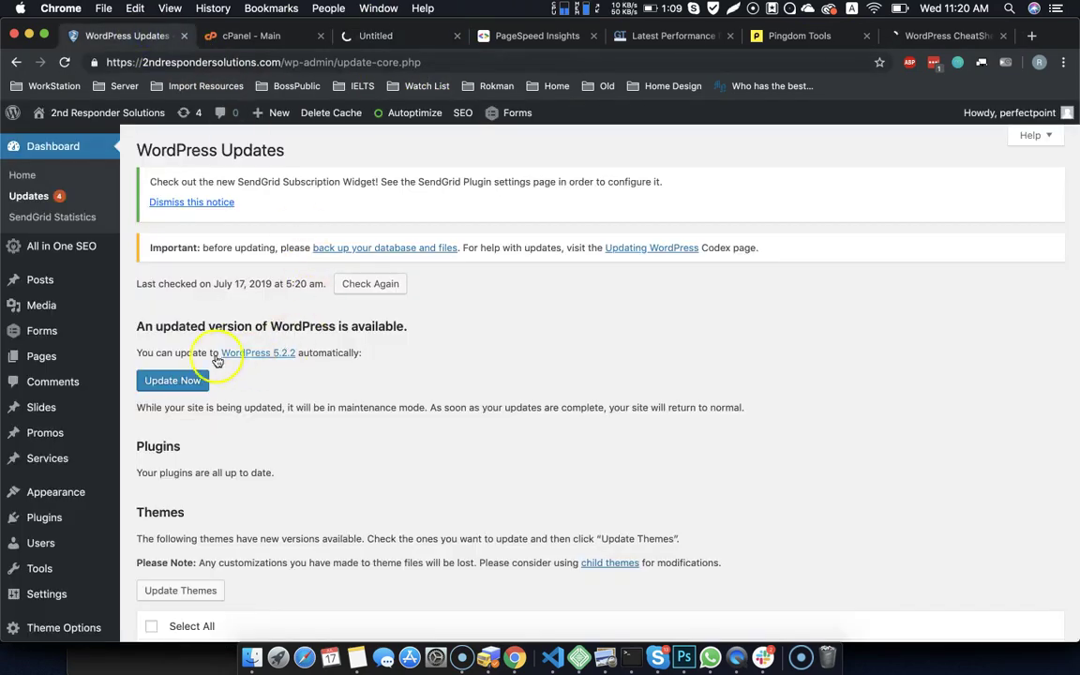
click(173, 384)
scroll(354, 413, down, 5)
scroll(356, 414, up, 5)
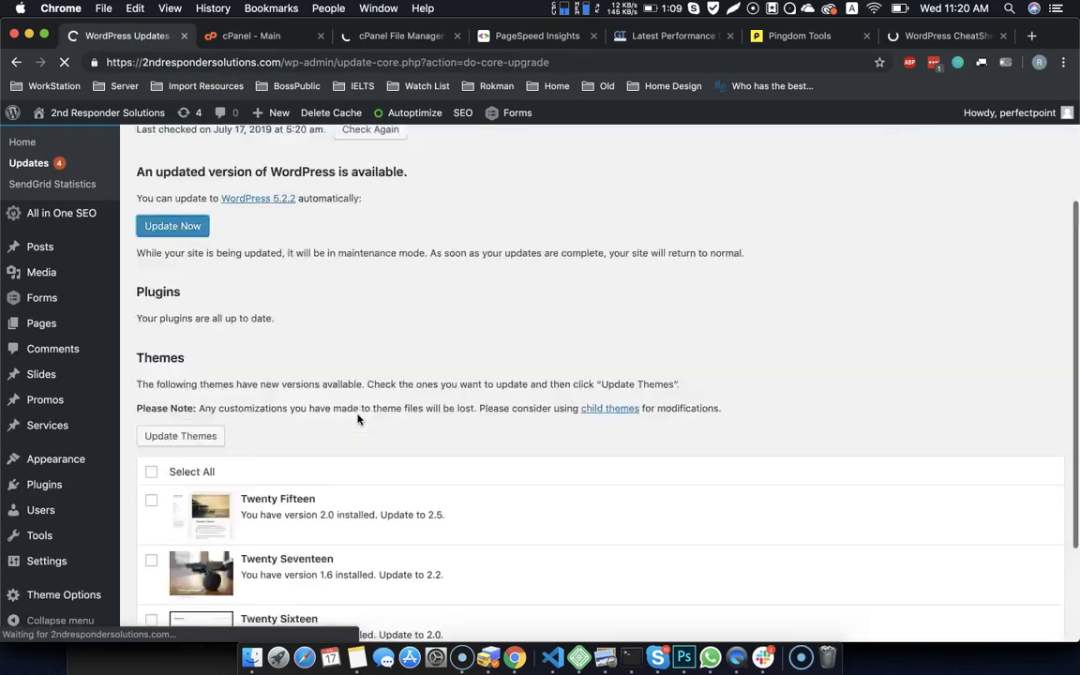
- Open the "Leverage browser caching & Enable Compression" cheatsheet on wpcheatsheet.net and select its entire code snippet
click(926, 35)
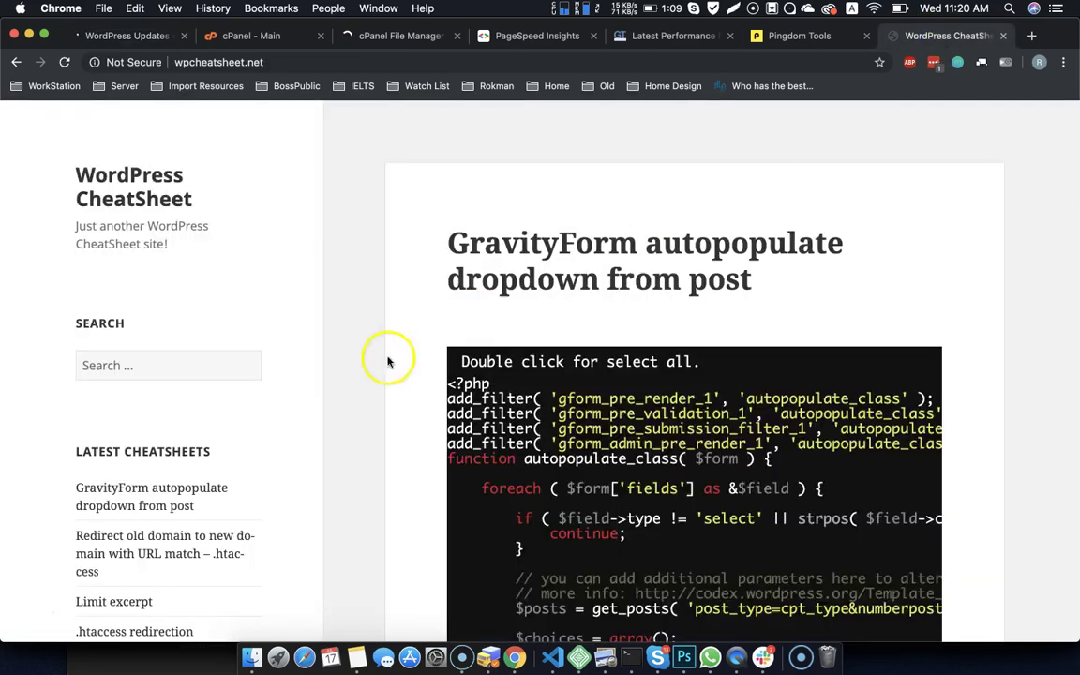
scroll(272, 412, down, 5)
click(160, 448)
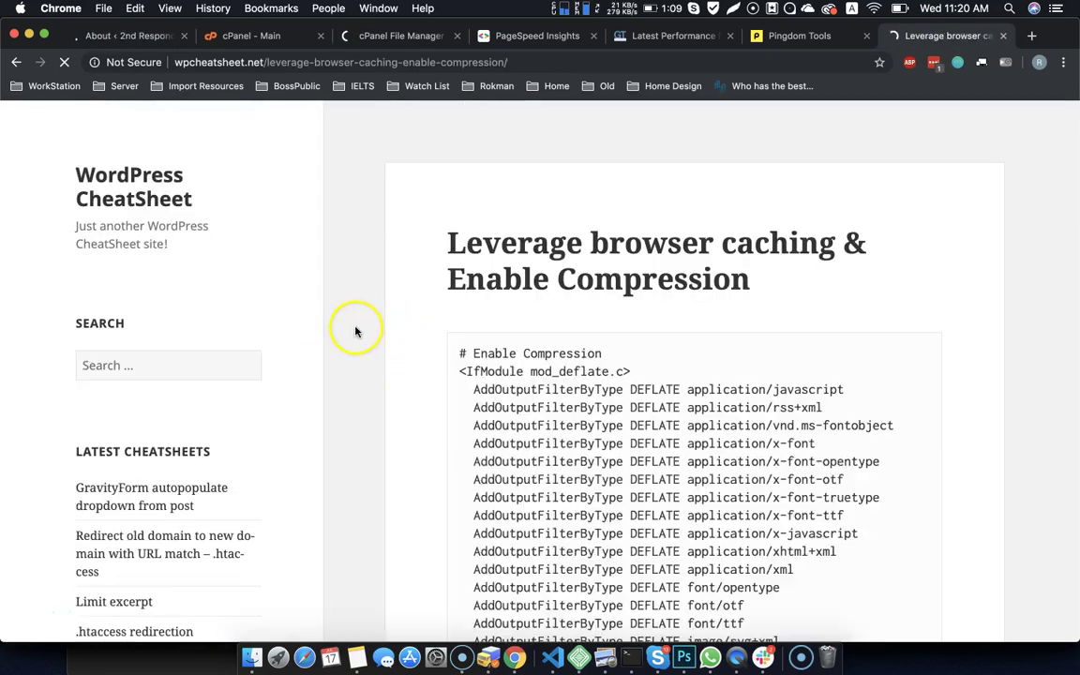
double_click(624, 449)
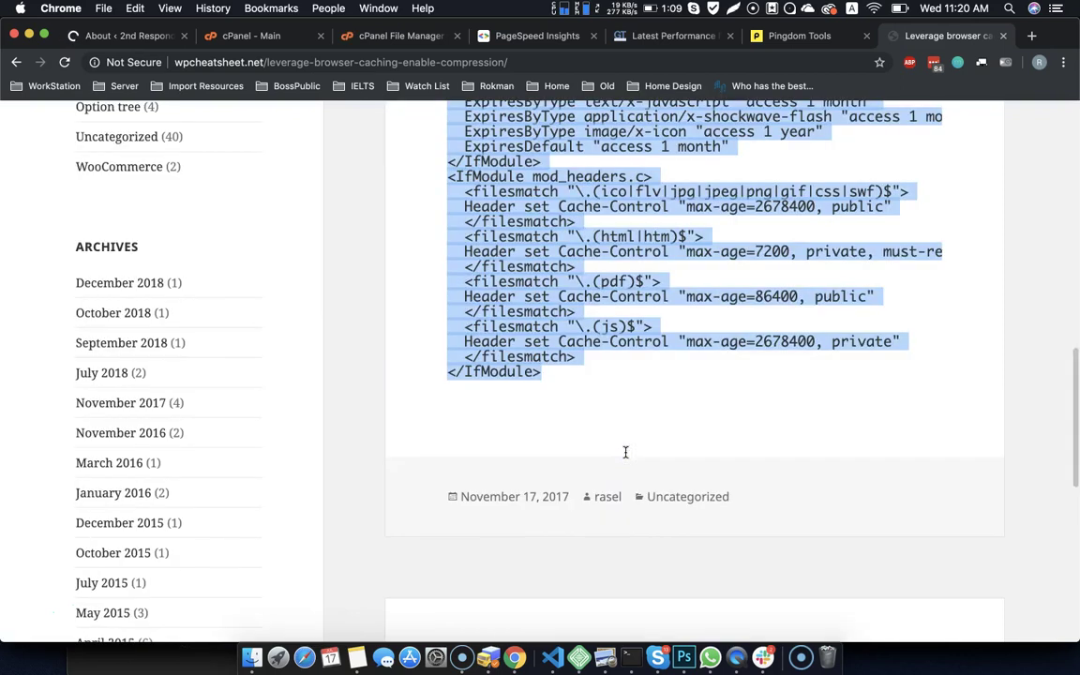
- Open the .htaccess file in public_html for editing from the cPanel File Manager
click(354, 35)
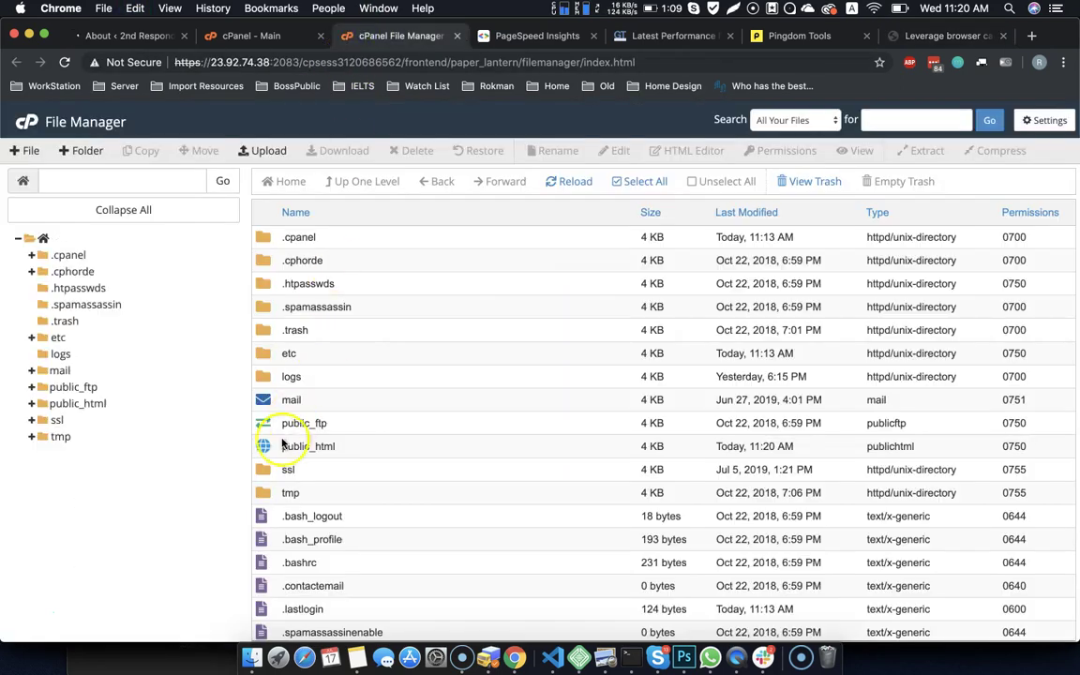
double_click(266, 448)
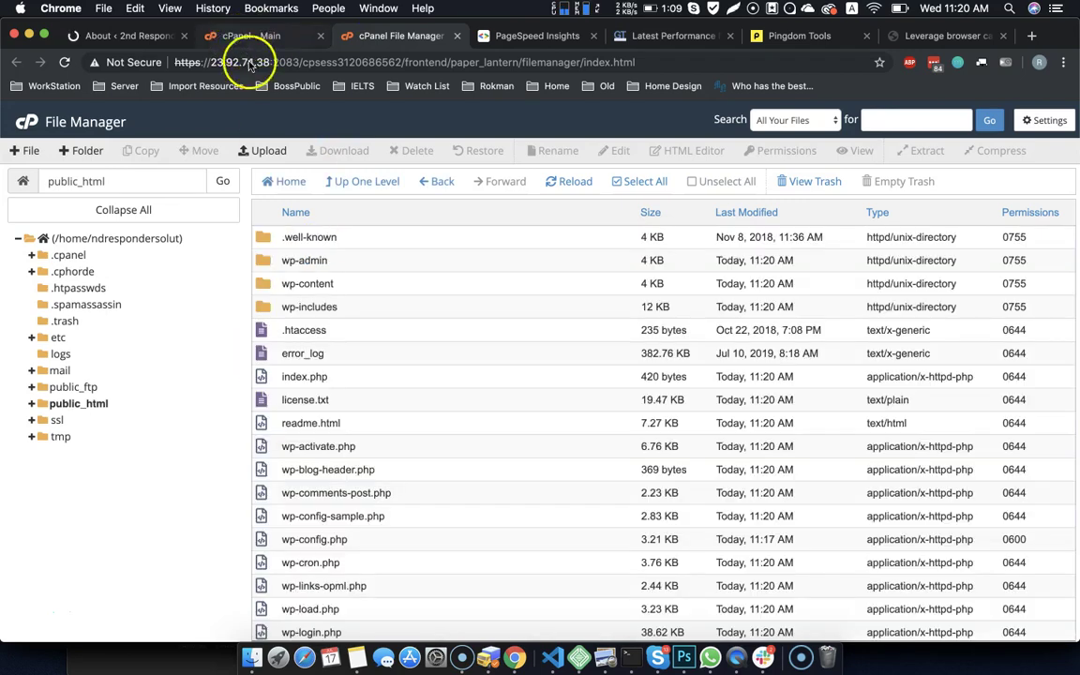
right_click(266, 334)
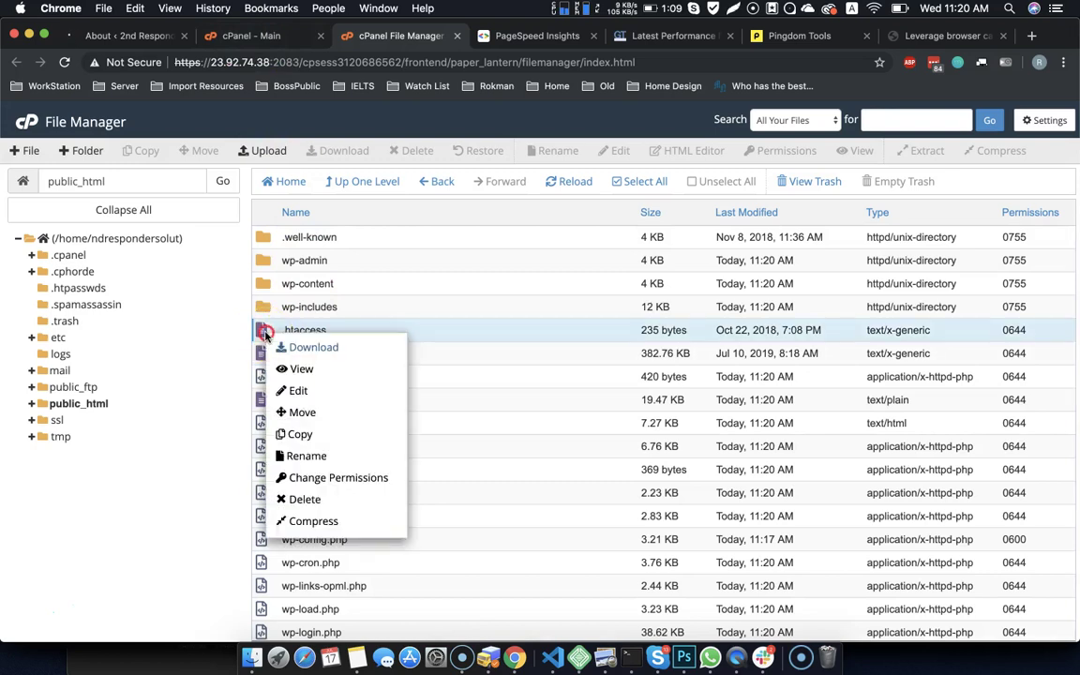
click(291, 391)
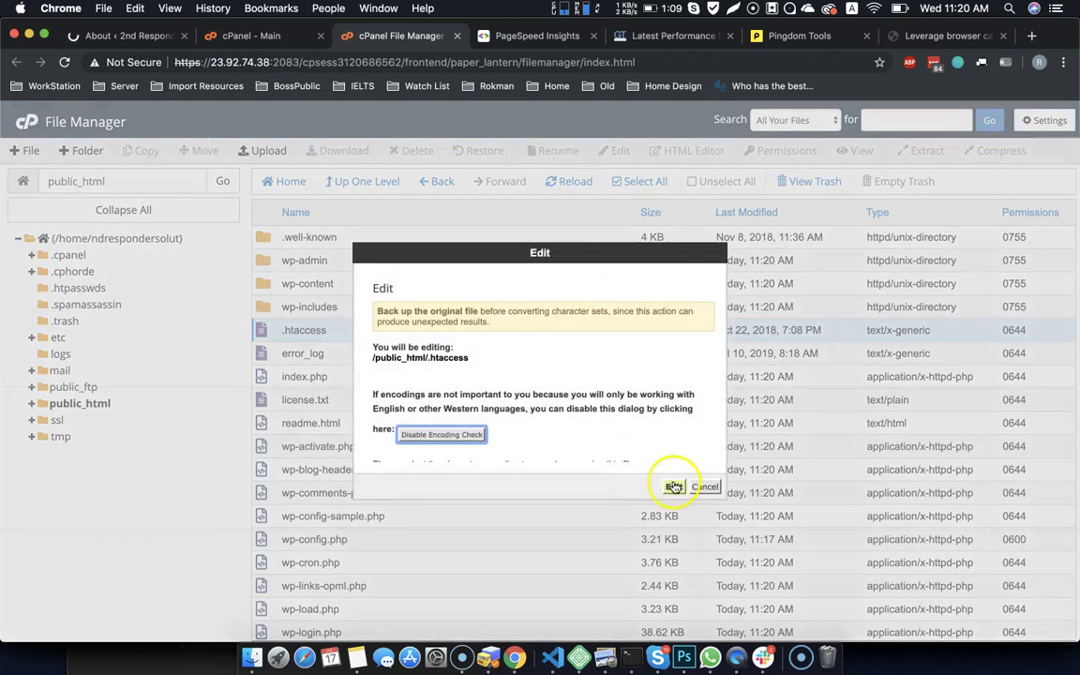
click(672, 494)
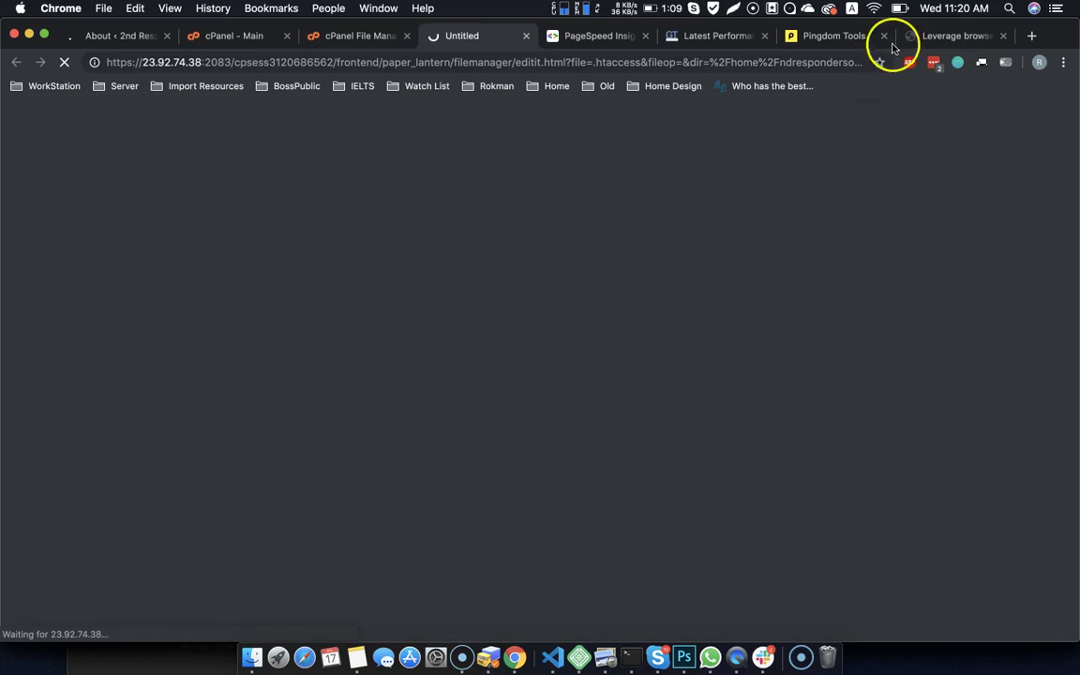
- Review the start of the compression snippet on the cheatsheet page and check the .htaccess editor
click(928, 37)
scroll(570, 407, up, 10)
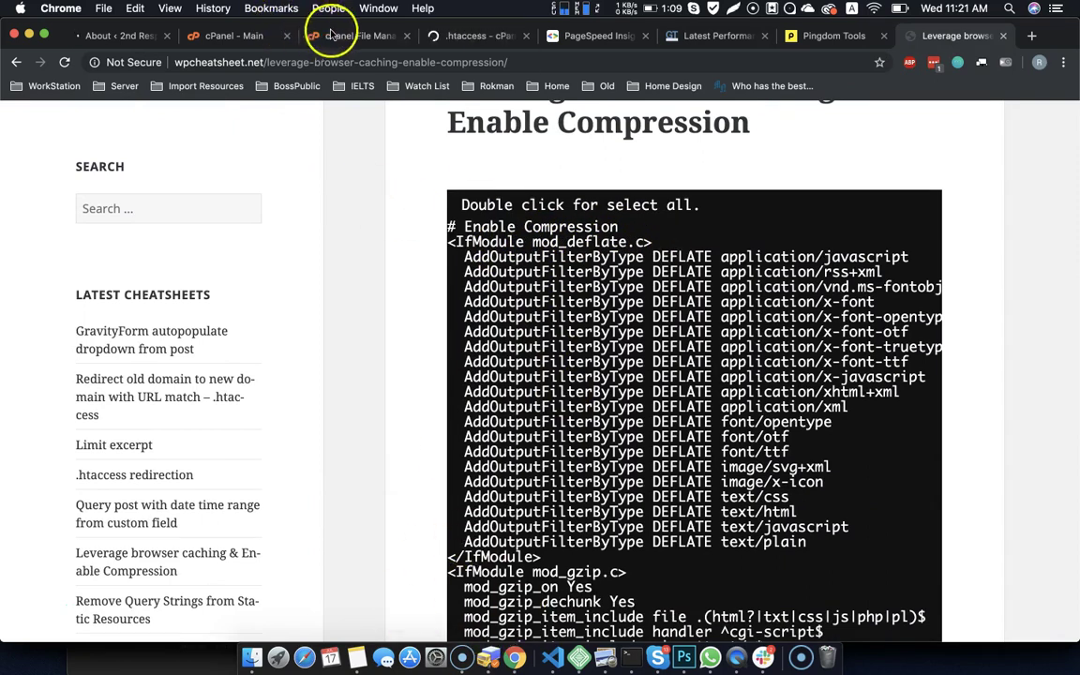
click(453, 38)
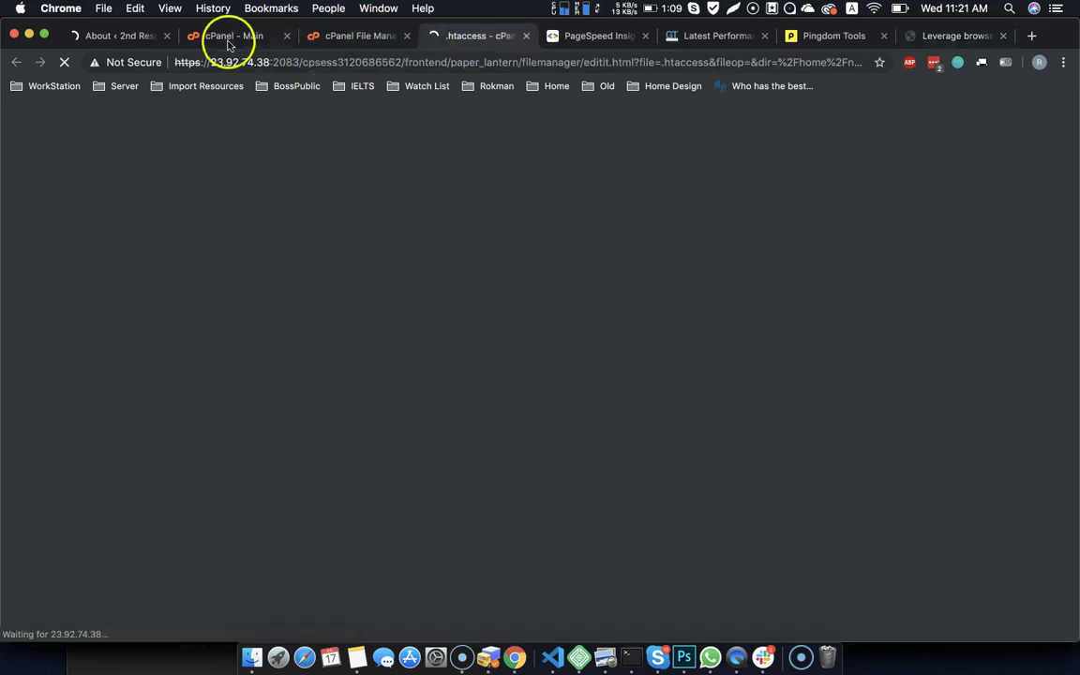
- Check the finished WordPress core update and reload the WordPress Updates page
click(122, 38)
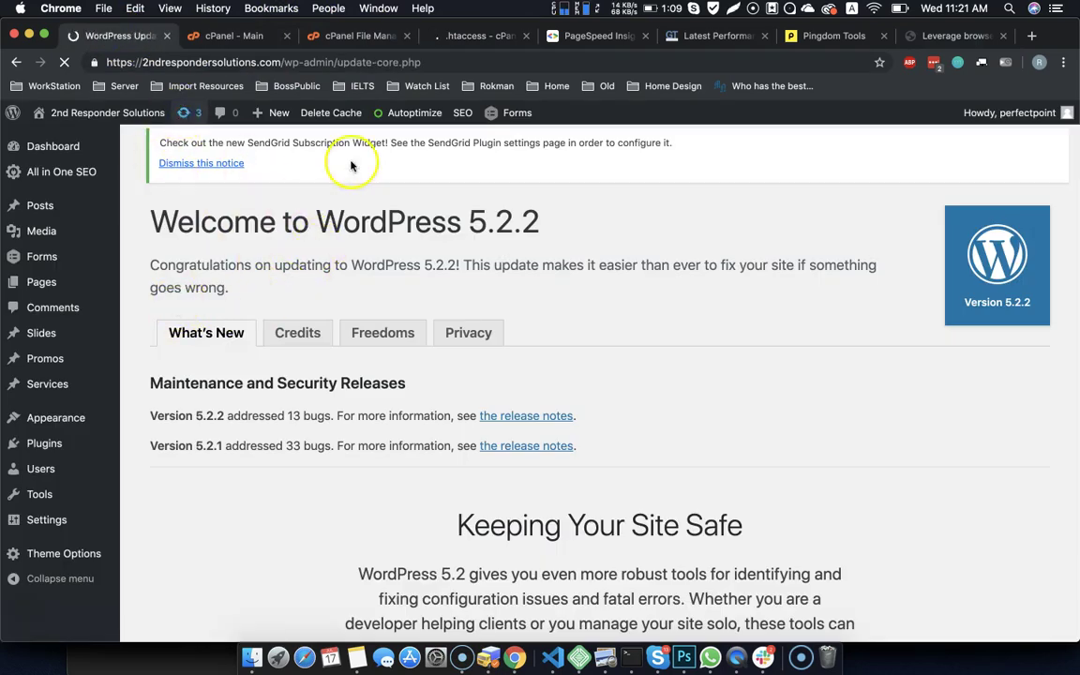
click(455, 38)
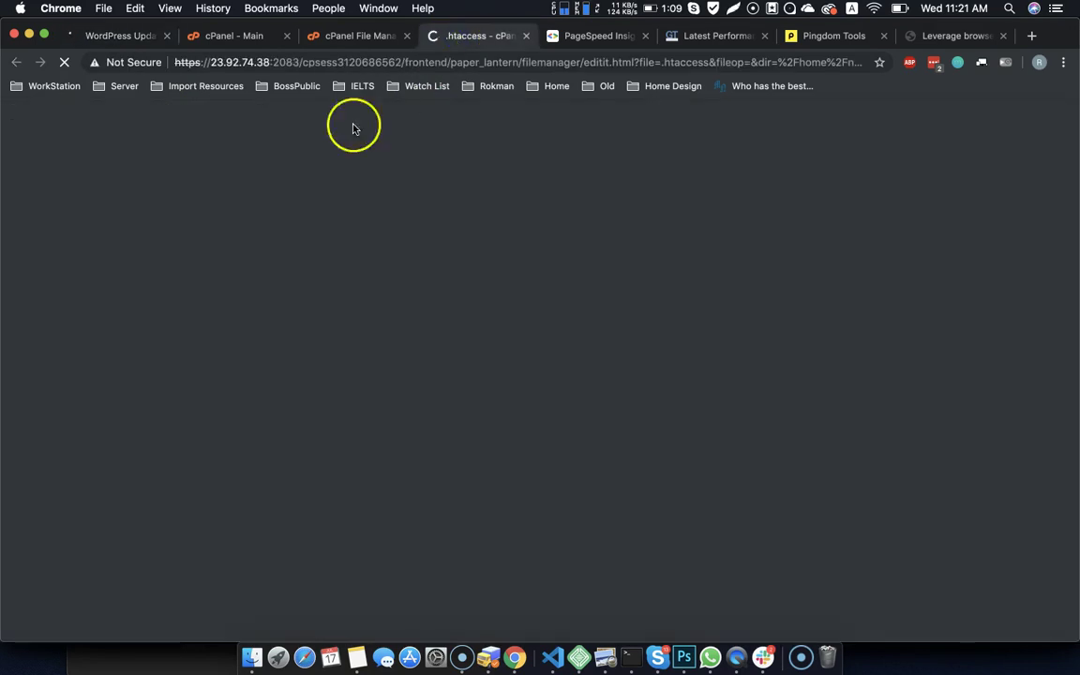
click(117, 38)
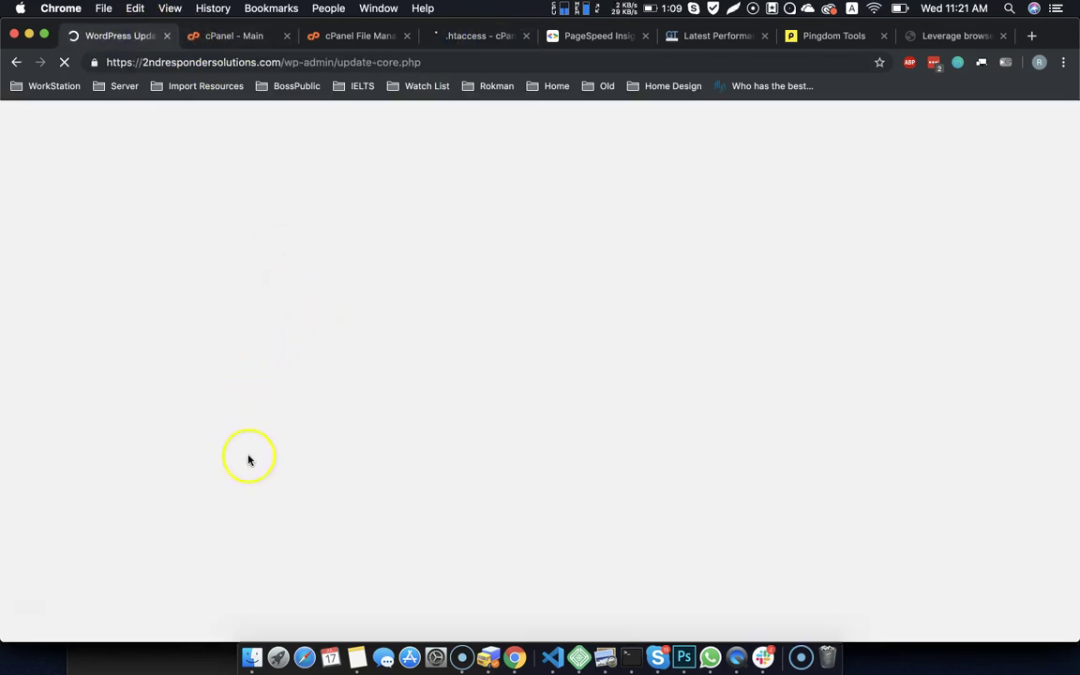
click(478, 36)
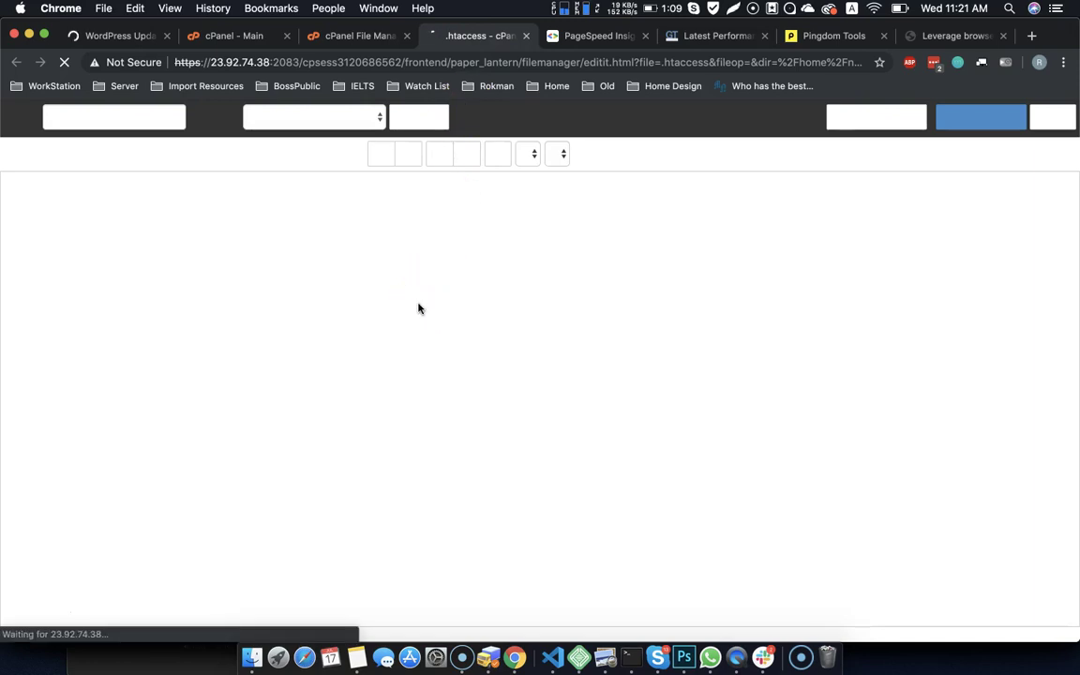
click(104, 35)
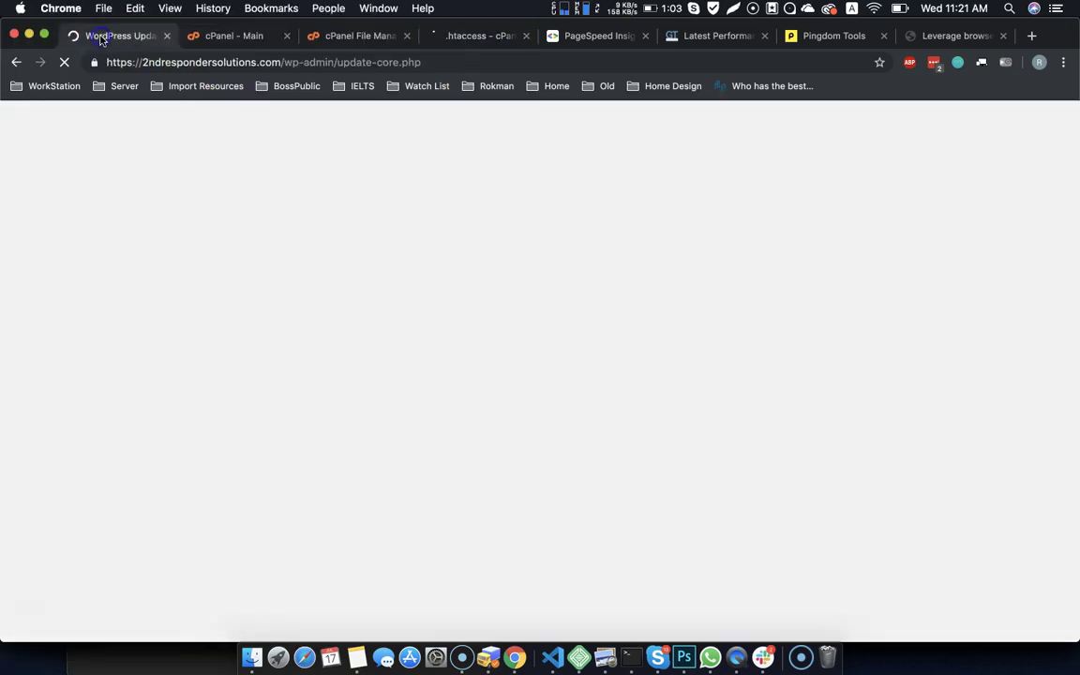
- Paste the compression and browser caching rules below the "# END WordPress" line of .htaccess and save the file
click(454, 45)
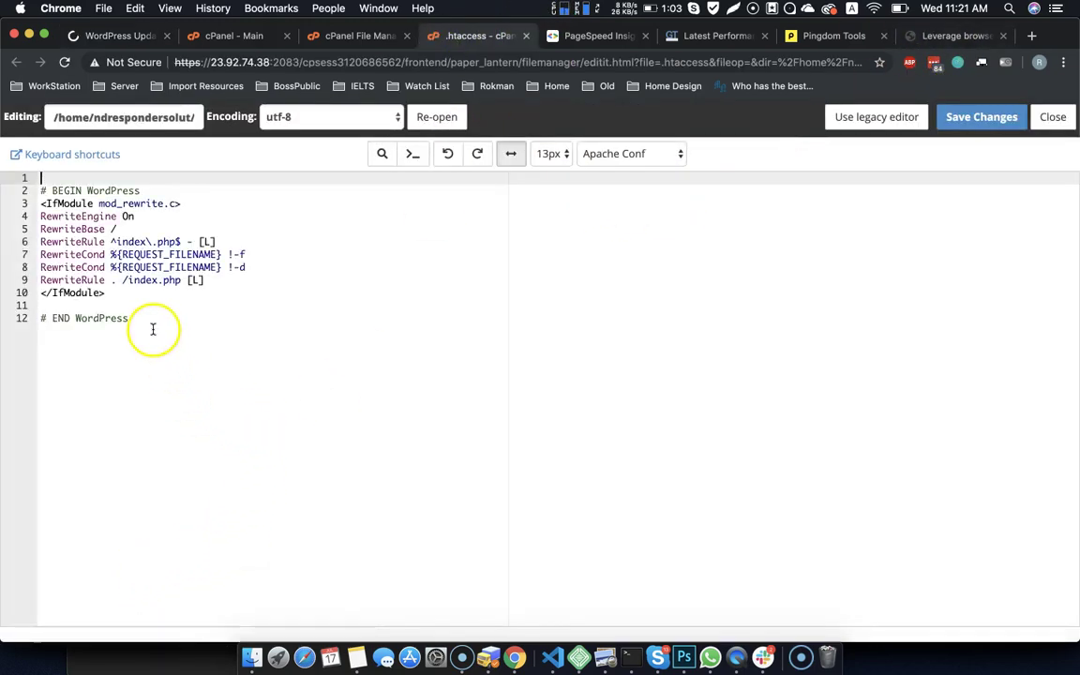
click(153, 329)
key(Return)
key(Return)
key(super+v)
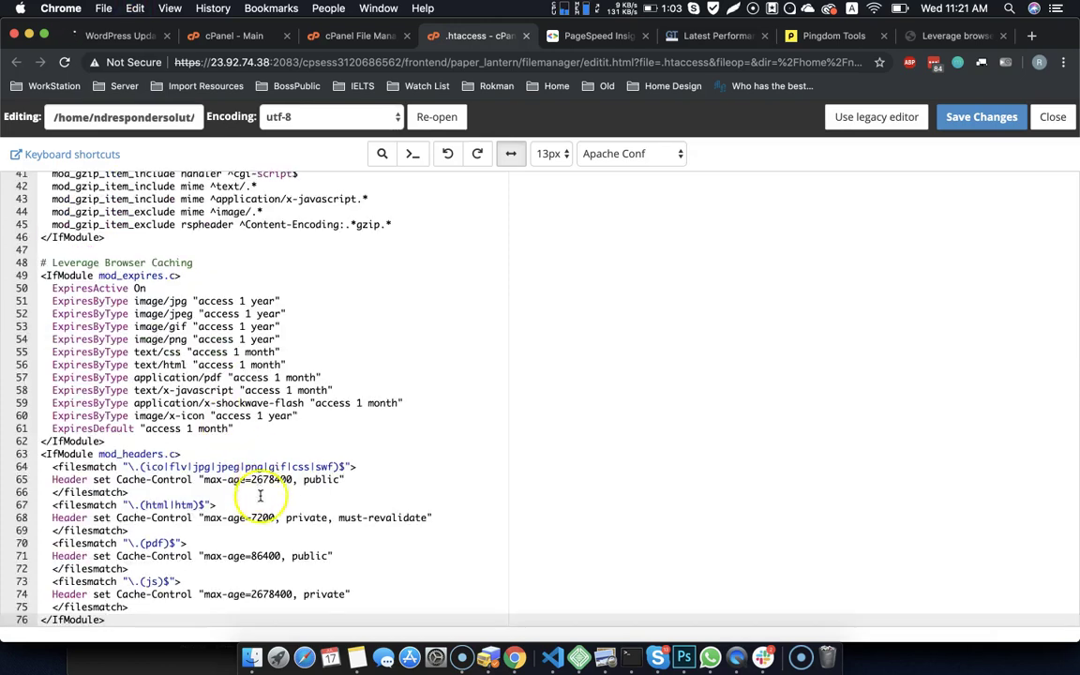
scroll(260, 495, up, 10)
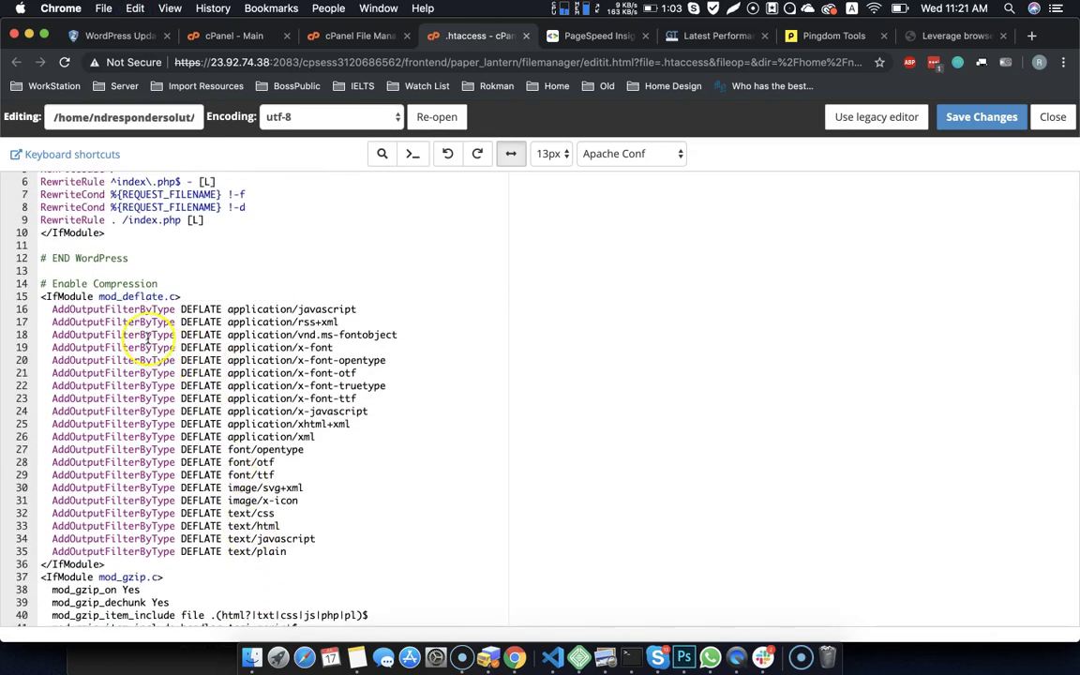
scroll(147, 339, down, 10)
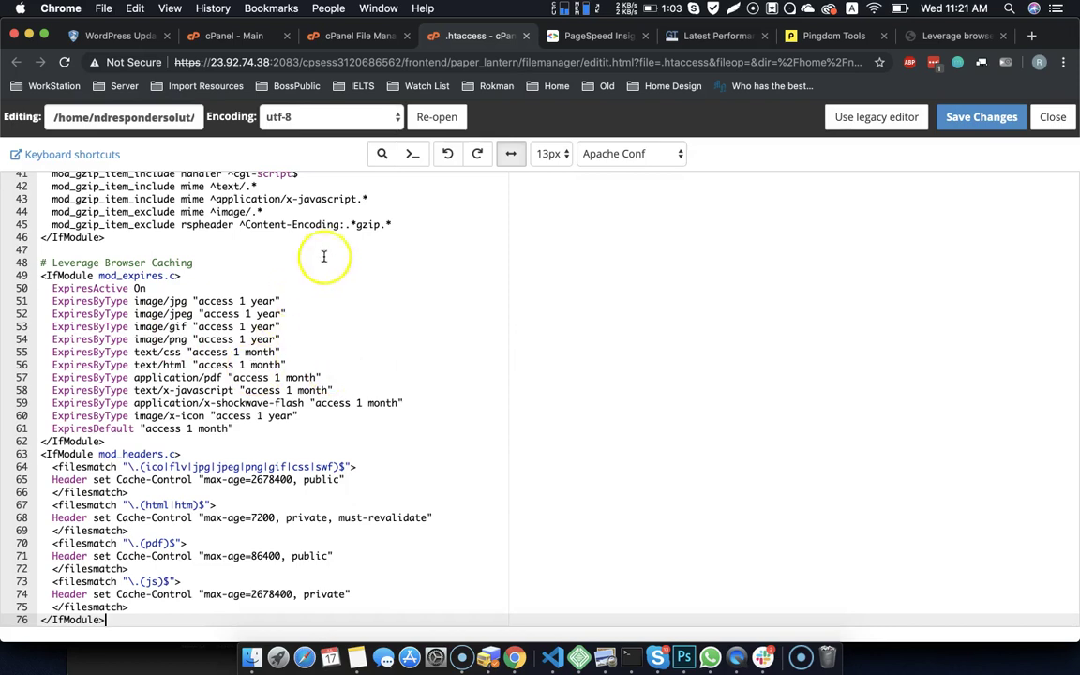
click(979, 112)
scroll(176, 365, up, 10)
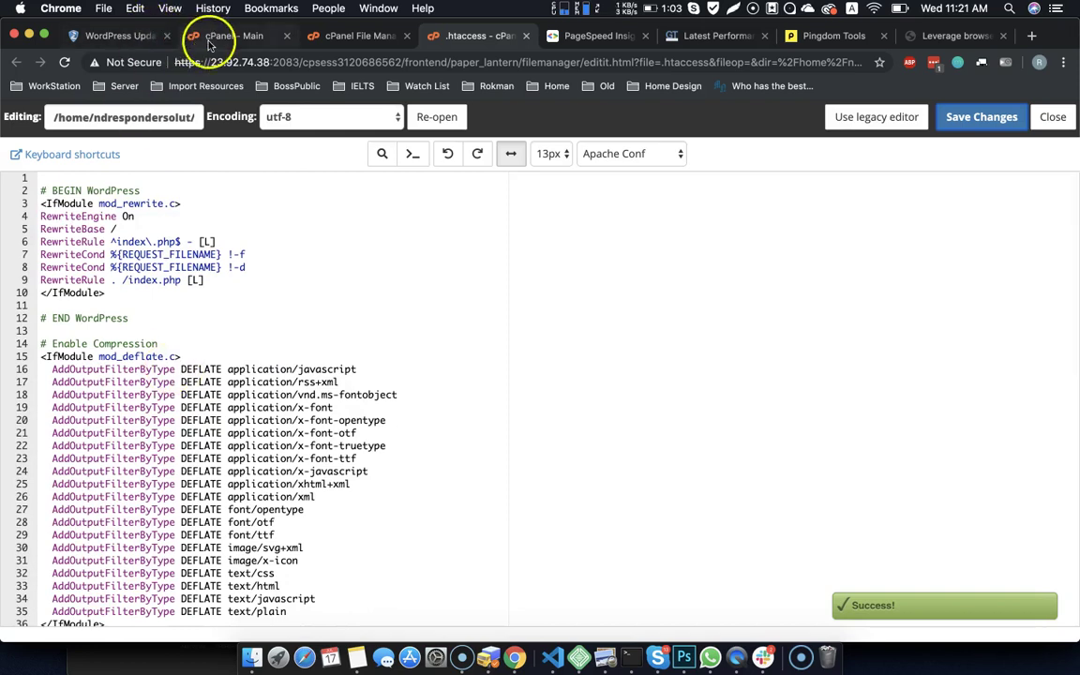
- Look over the tools and sections on the cPanel main page
click(210, 42)
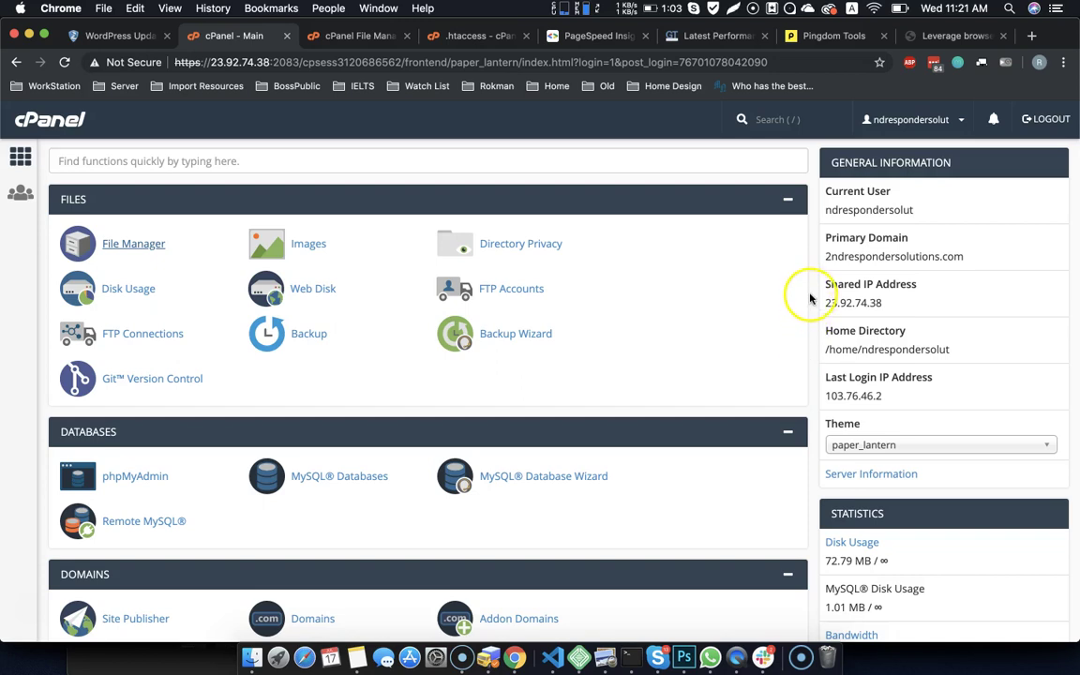
scroll(811, 291, down, 5)
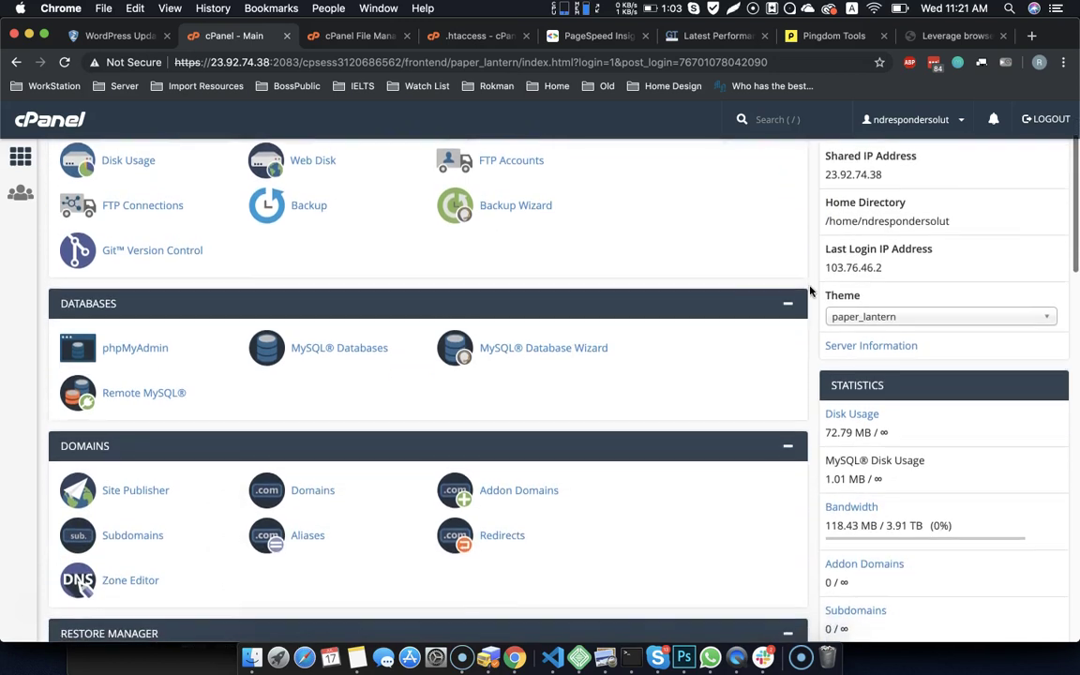
scroll(811, 291, up, 5)
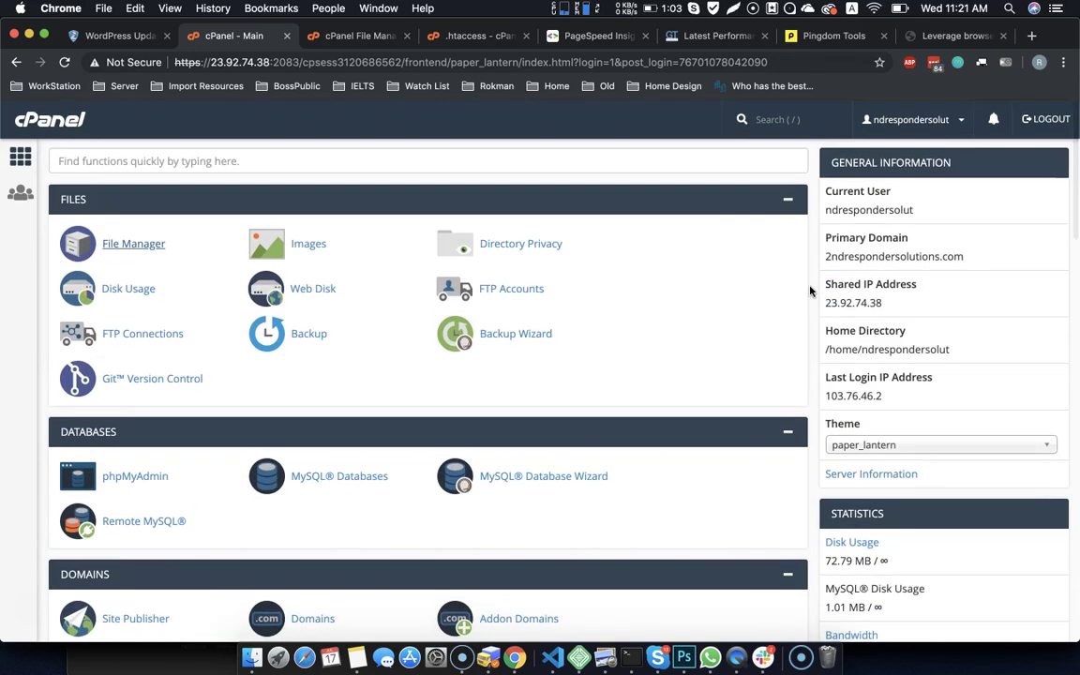
scroll(811, 291, down, 7)
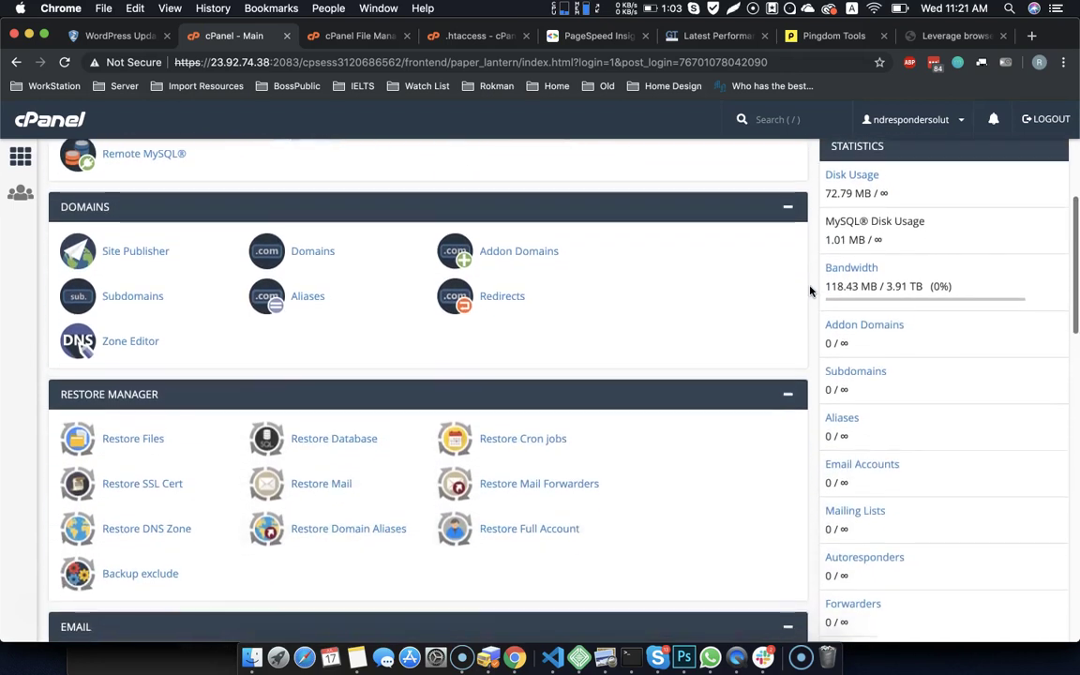
scroll(811, 291, down, 9)
scroll(811, 291, up, 16)
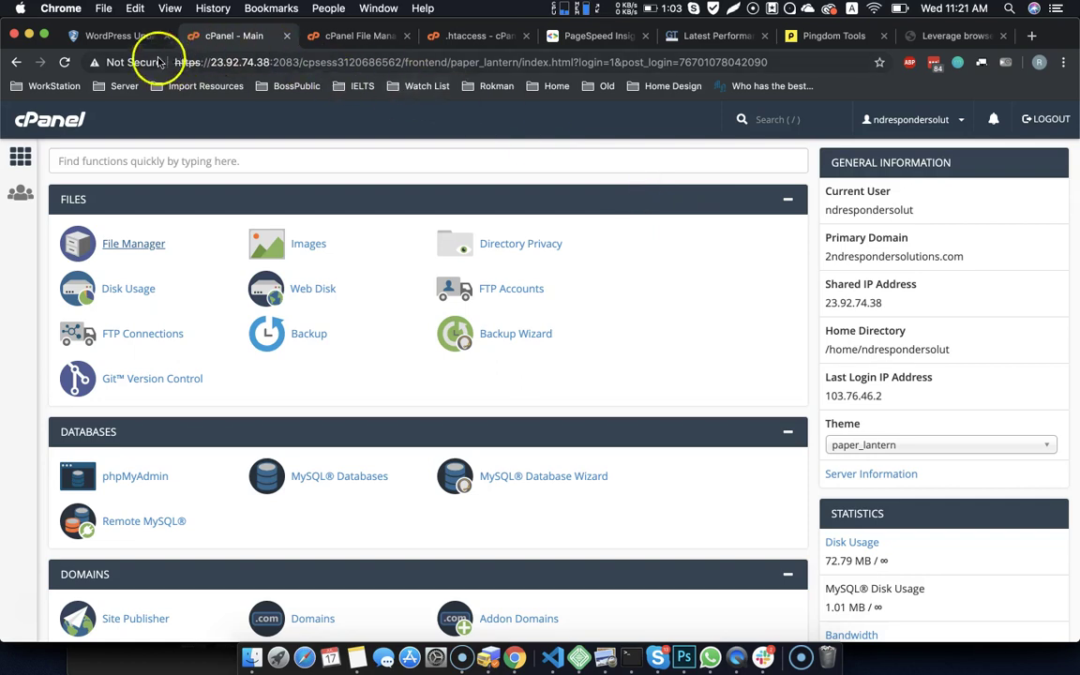
- Select the Twenty Fifteen, Twenty Seventeen and Twenty Sixteen themes on the WordPress Updates page and update them
click(112, 35)
scroll(265, 380, down, 4)
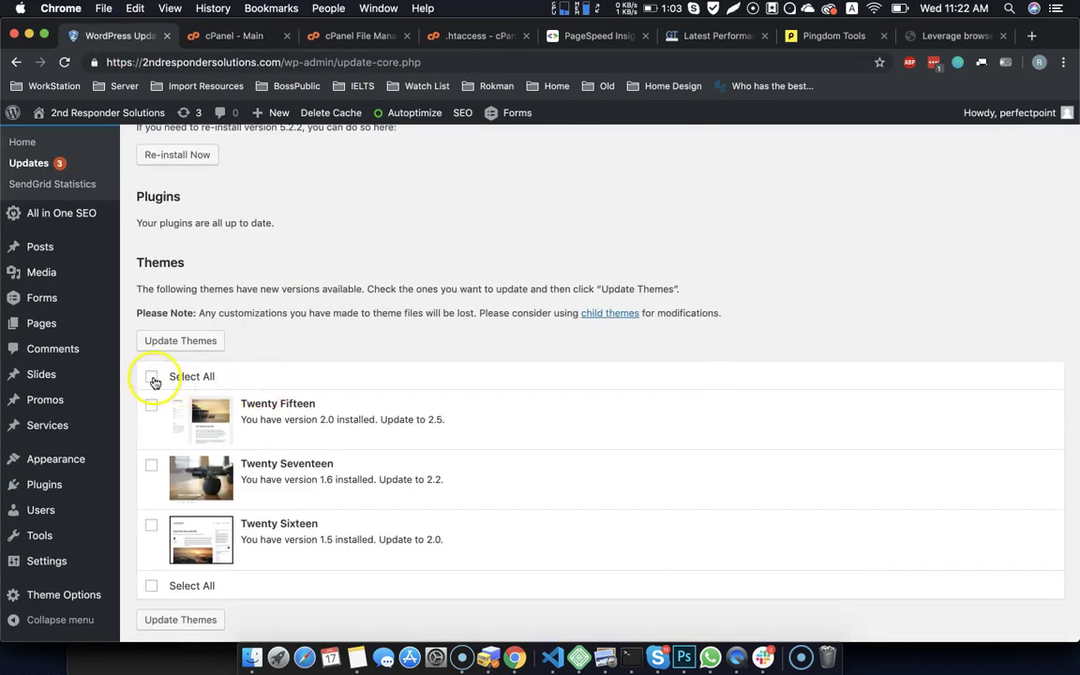
click(181, 341)
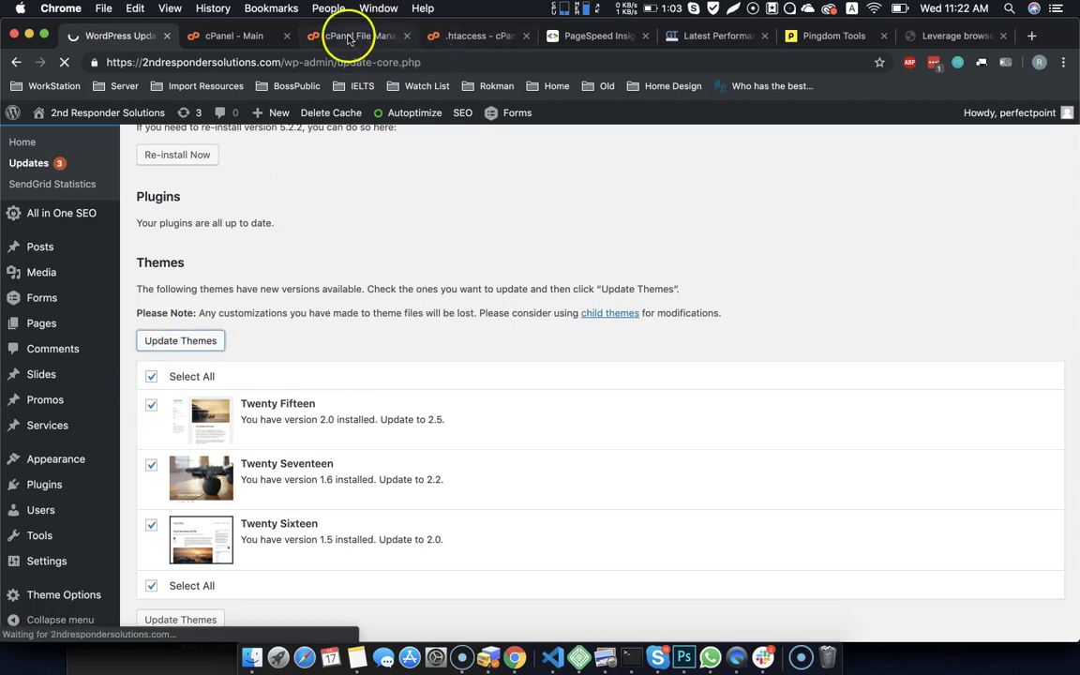
- Review the existing Pingdom and PageSpeed Insights desktop results for the site
click(391, 35)
click(450, 36)
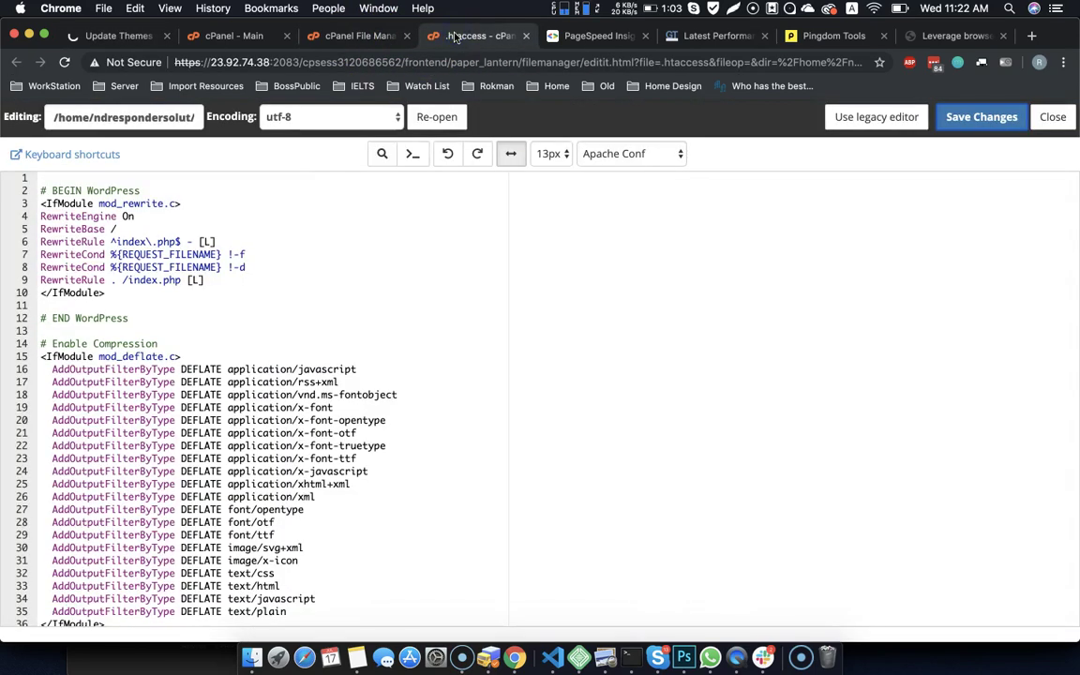
click(836, 42)
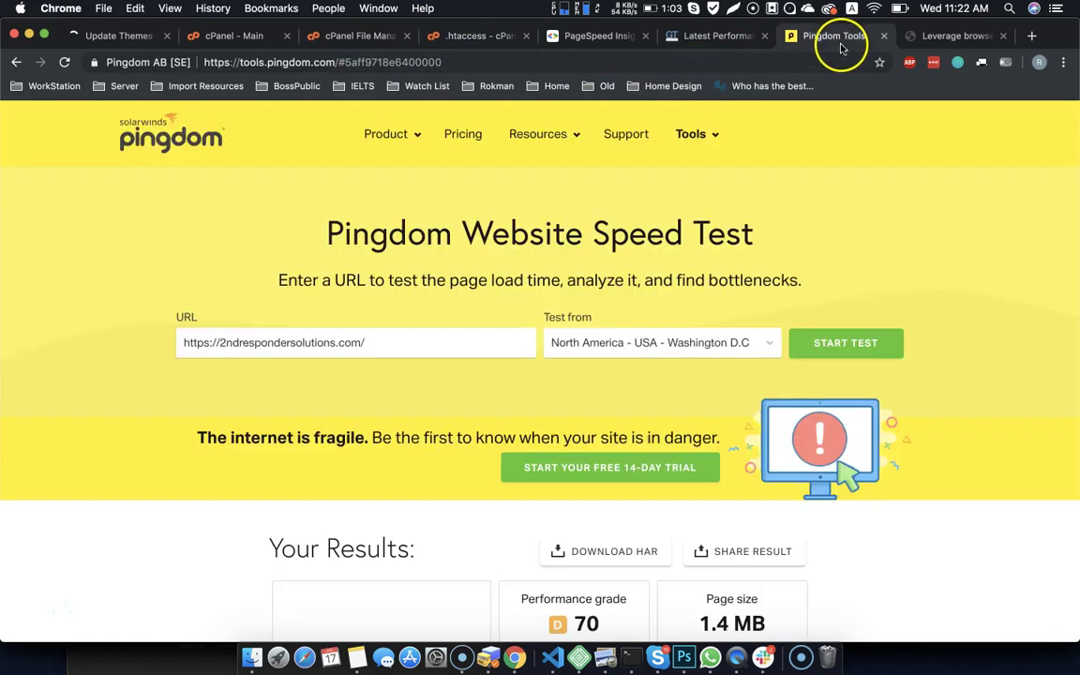
scroll(415, 379, down, 5)
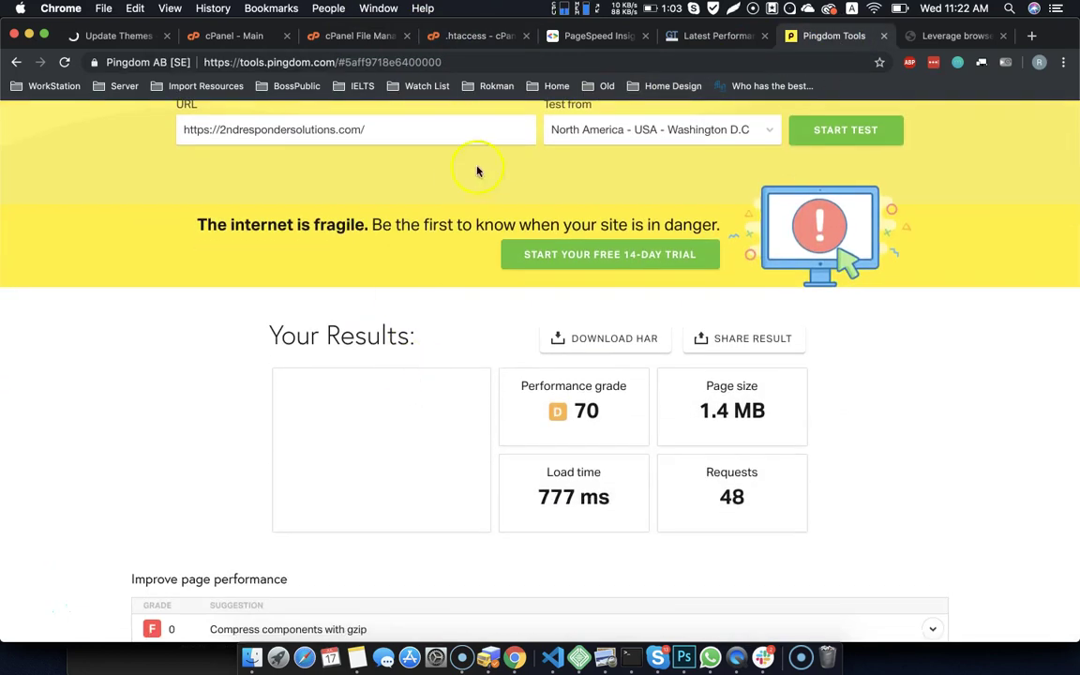
click(596, 36)
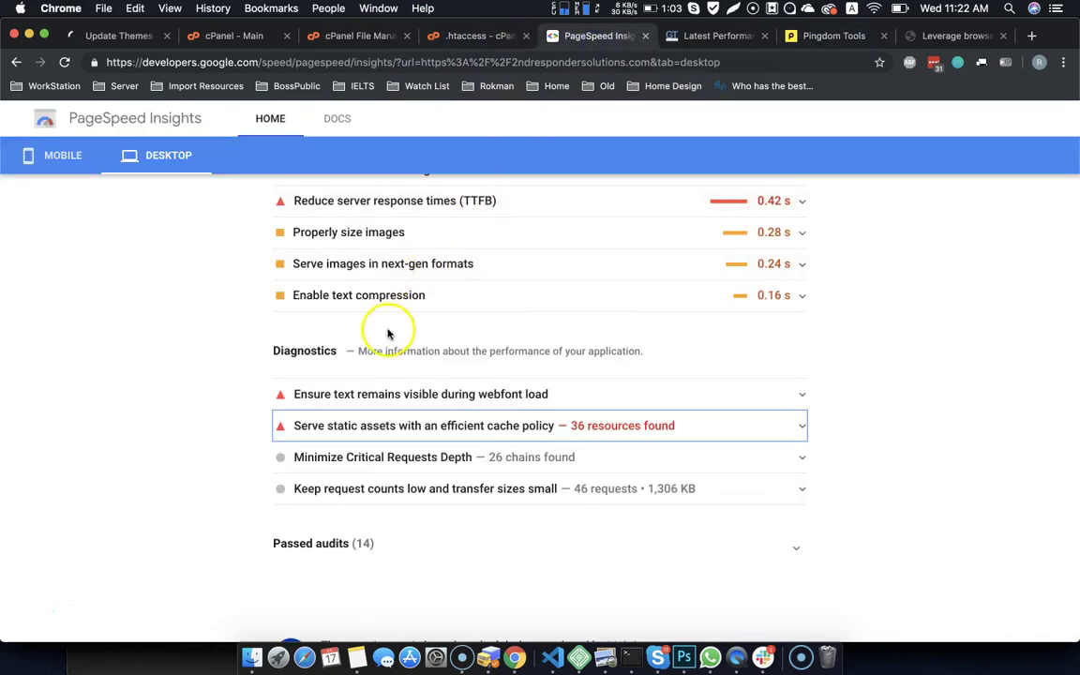
key(super+r)
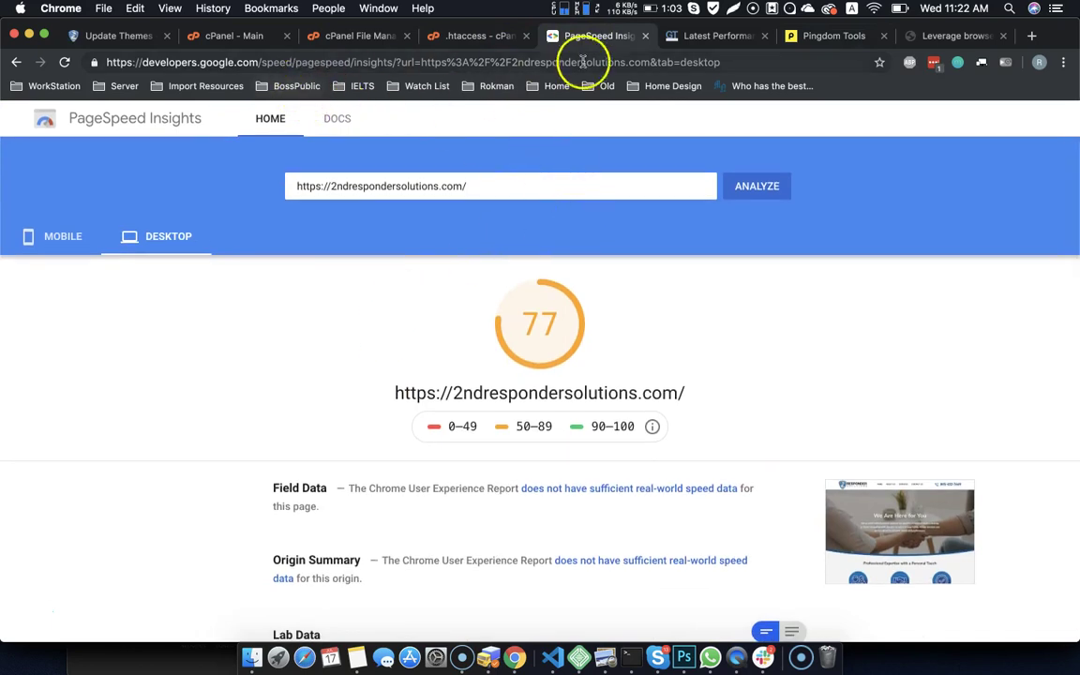
- Open the PageSpeed Insights home page in a new browser tab
key(super+t)
text(page spee)
key(Down)
key(Return)
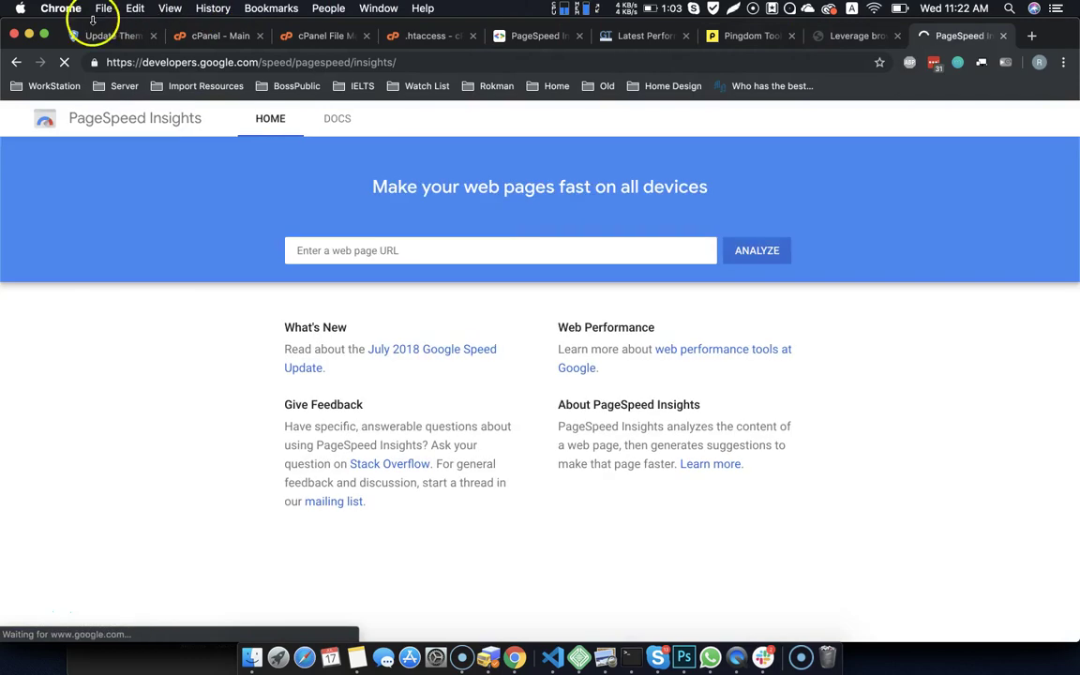
- Delete the site's cached pages and expired cache files in the WP Super Cache settings, and copy the site's base URL
click(97, 35)
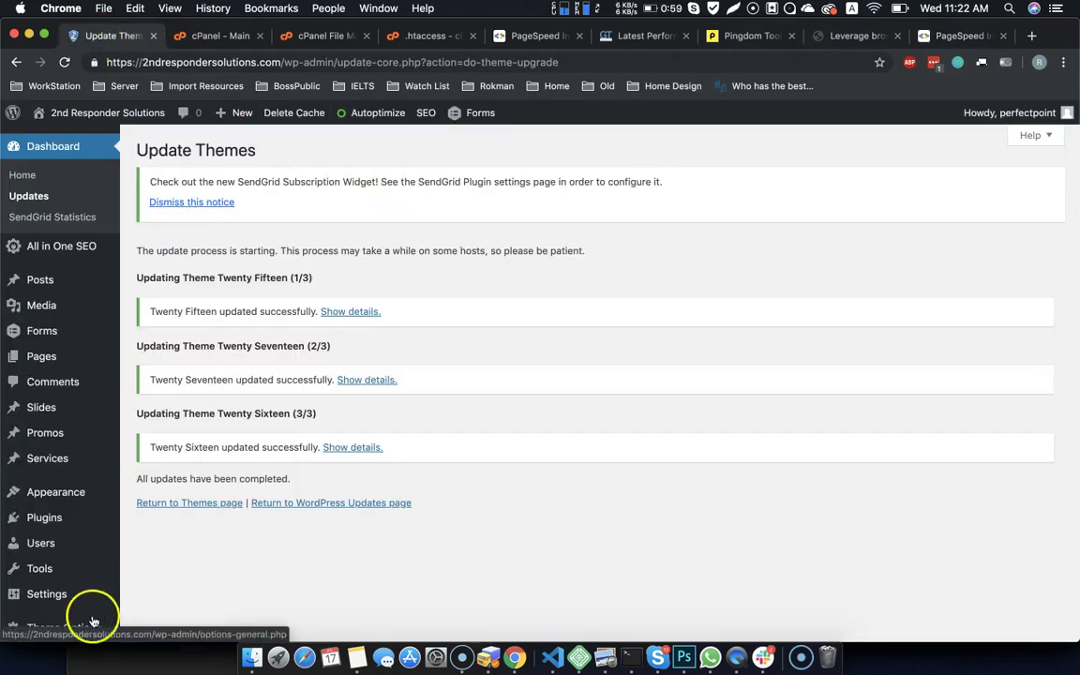
scroll(89, 450, down, 5)
mouse_move(63, 565)
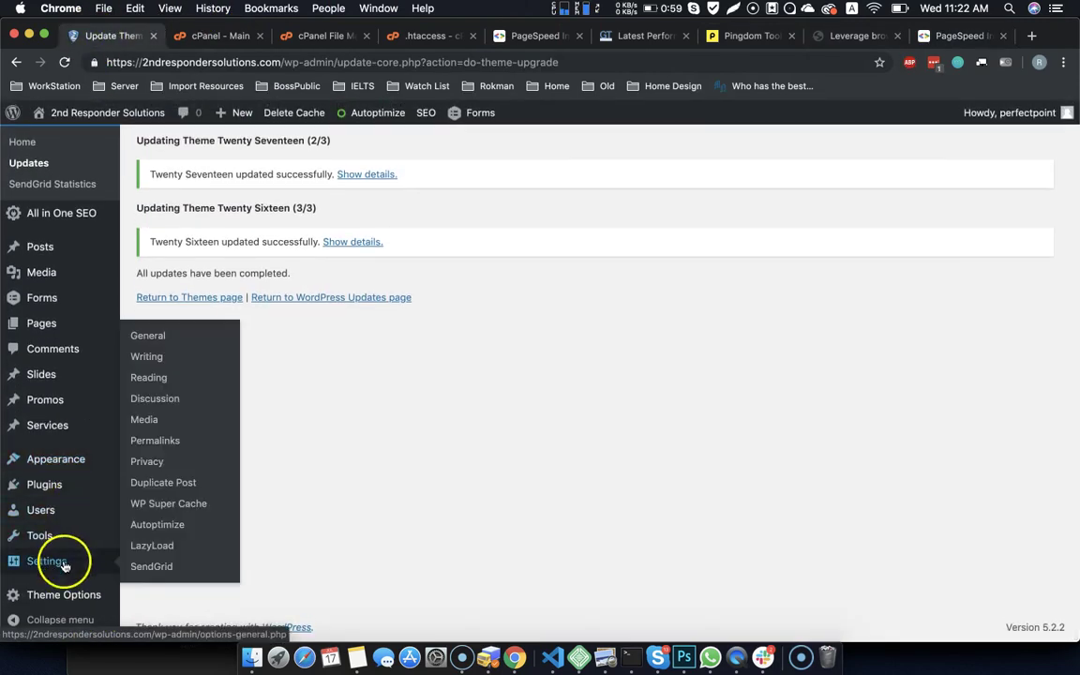
click(188, 515)
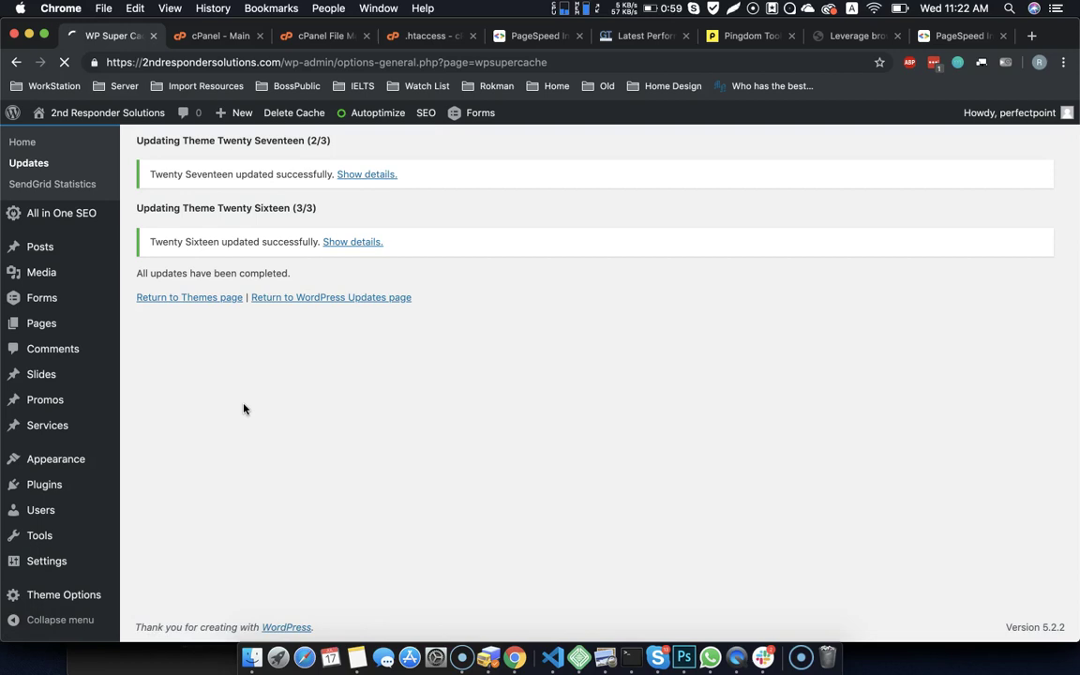
scroll(244, 412, down, 1)
click(244, 420)
scroll(242, 421, down, 3)
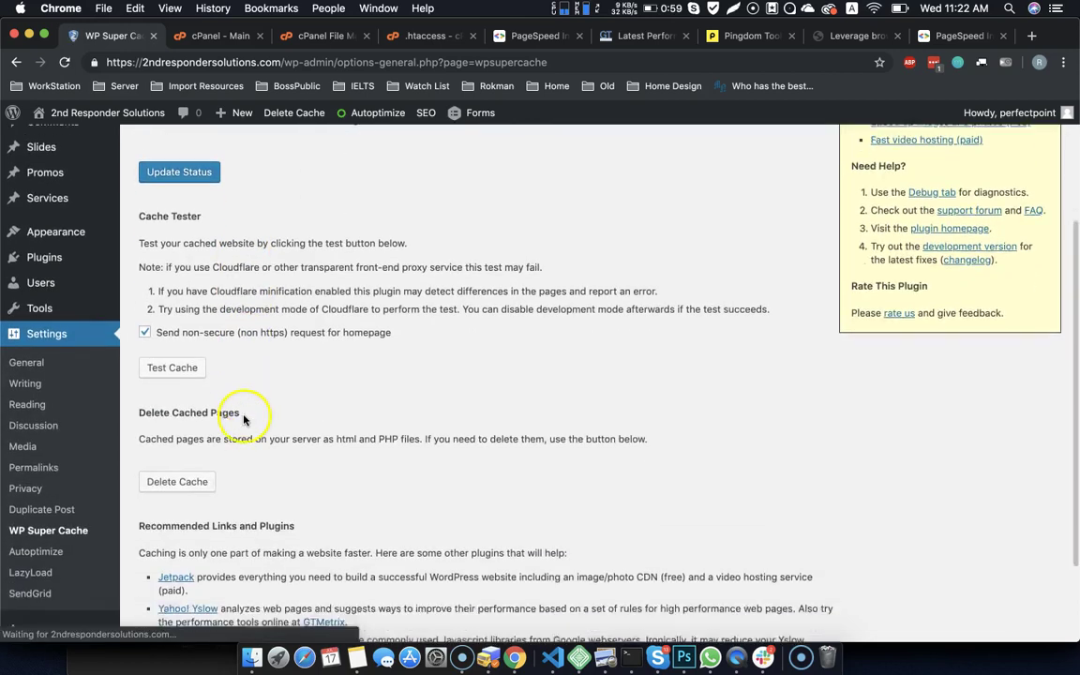
click(182, 434)
drag(284, 58, 9, 62)
key(super+c)
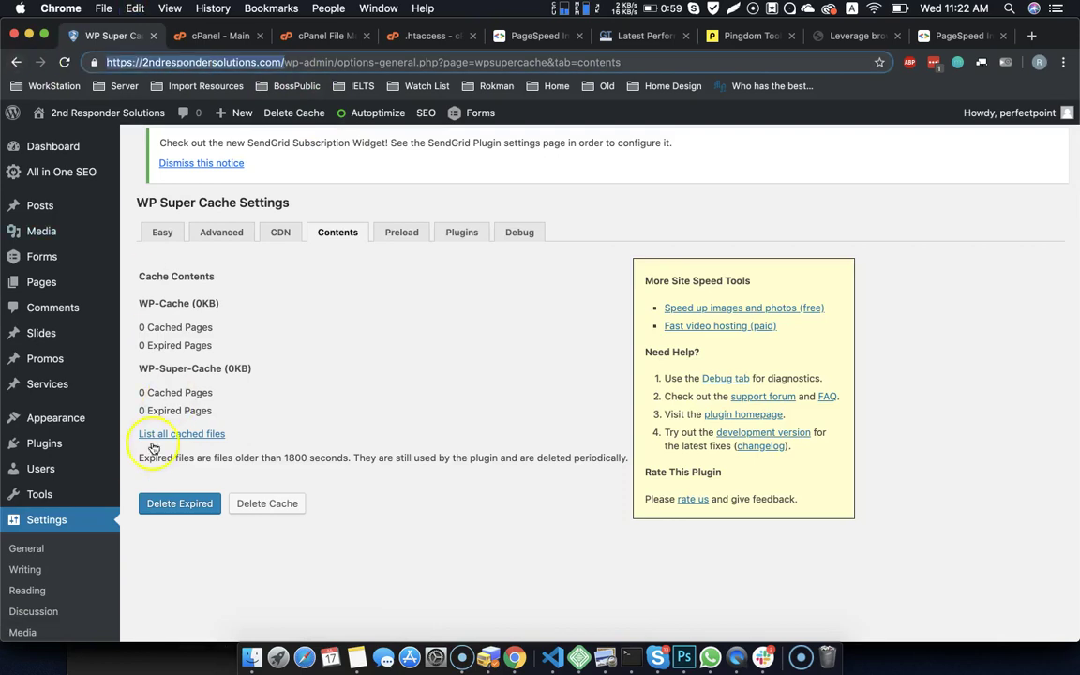
click(156, 505)
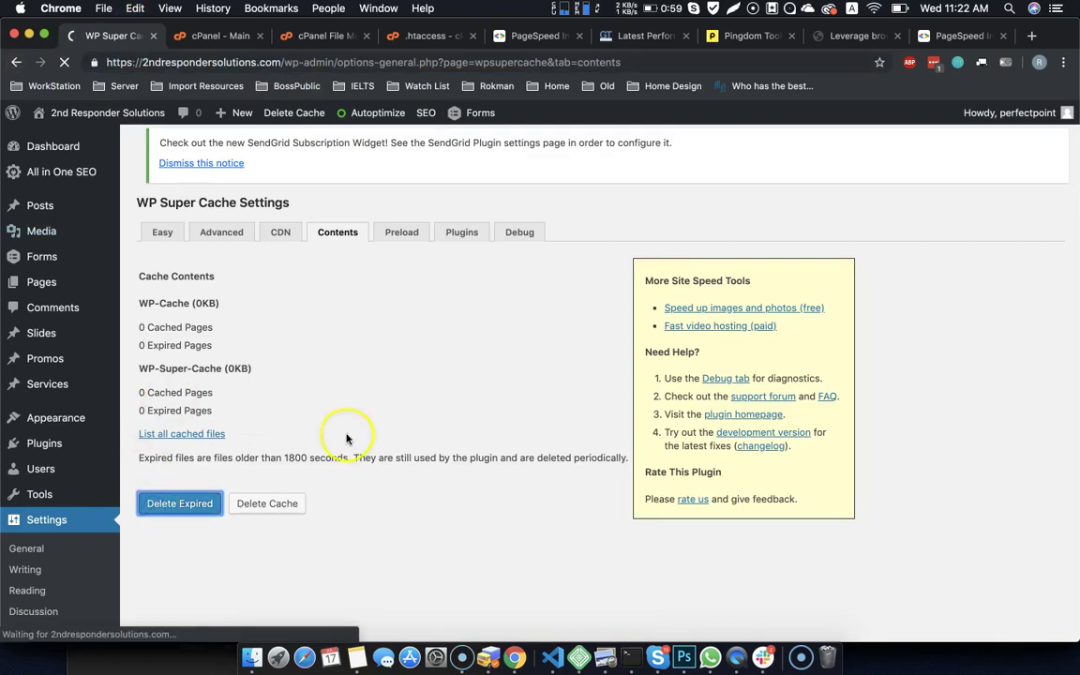
click(957, 34)
click(368, 259)
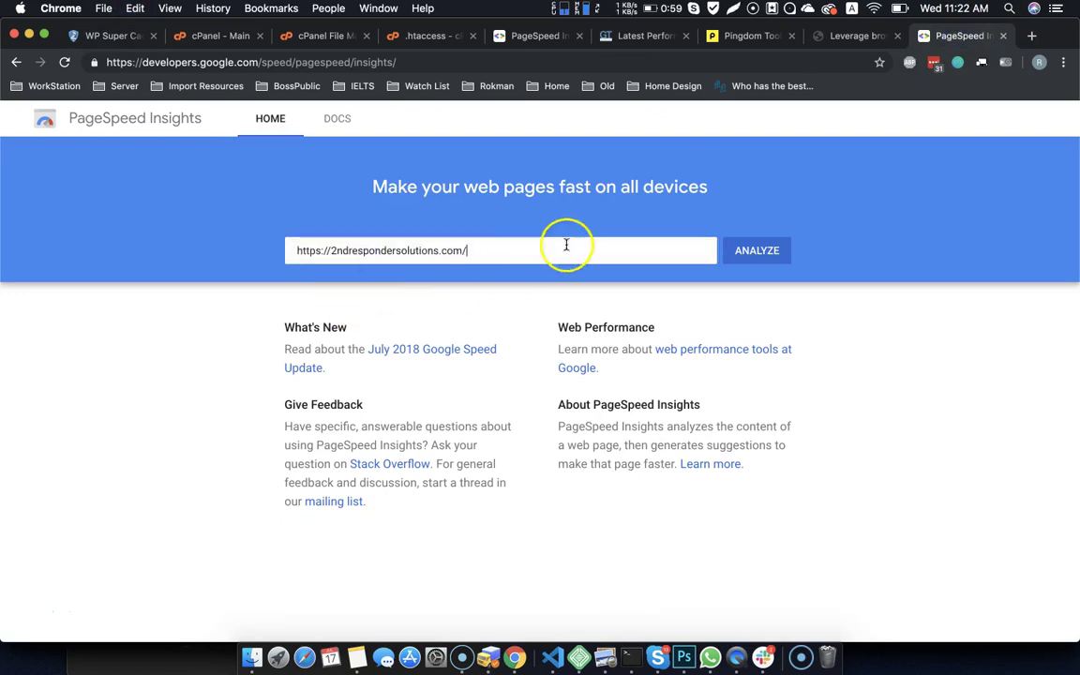
click(755, 251)
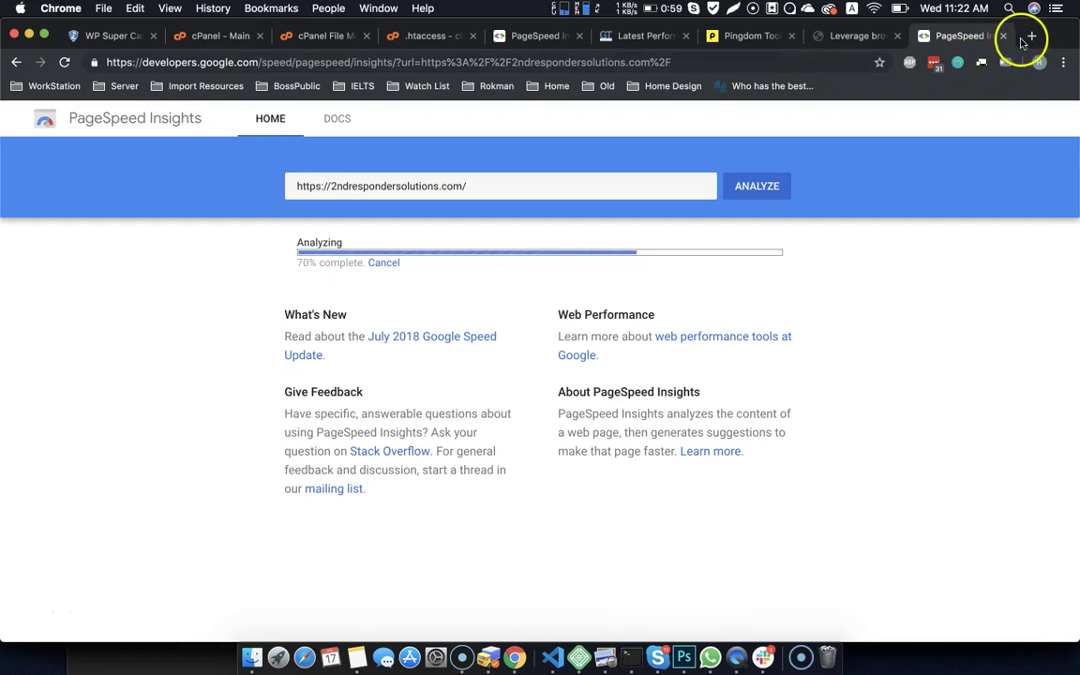
- Open GTmetrix and Pingdom Tools, each in its own new browser tab
click(1031, 36)
text(g)
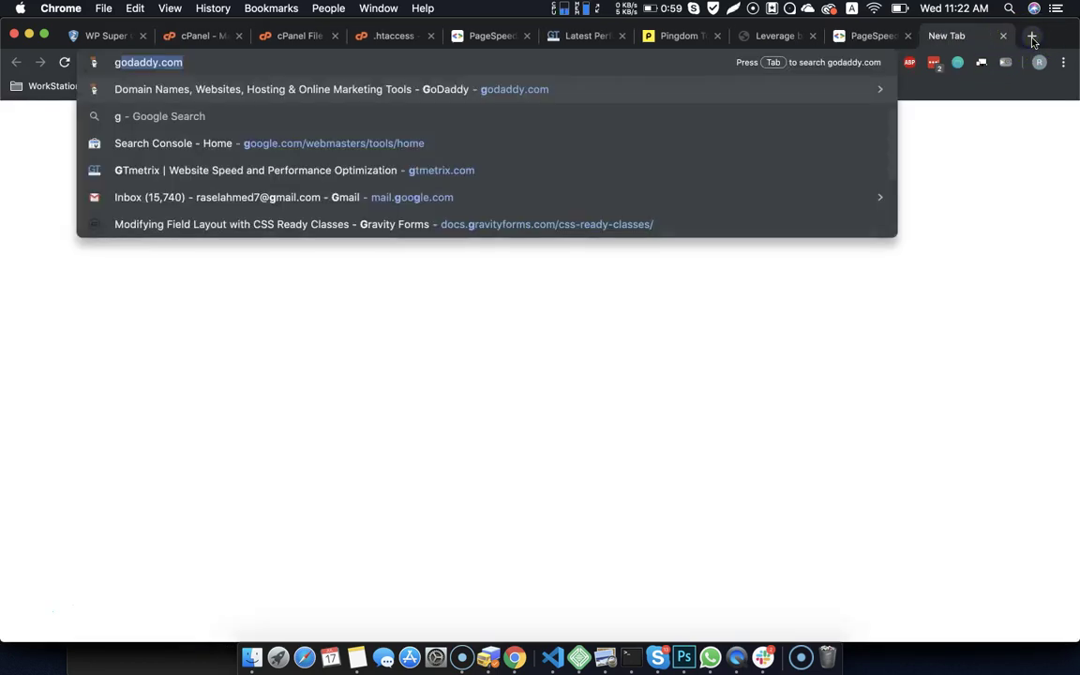
text(to)
key(Return)
click(1031, 35)
text(to)
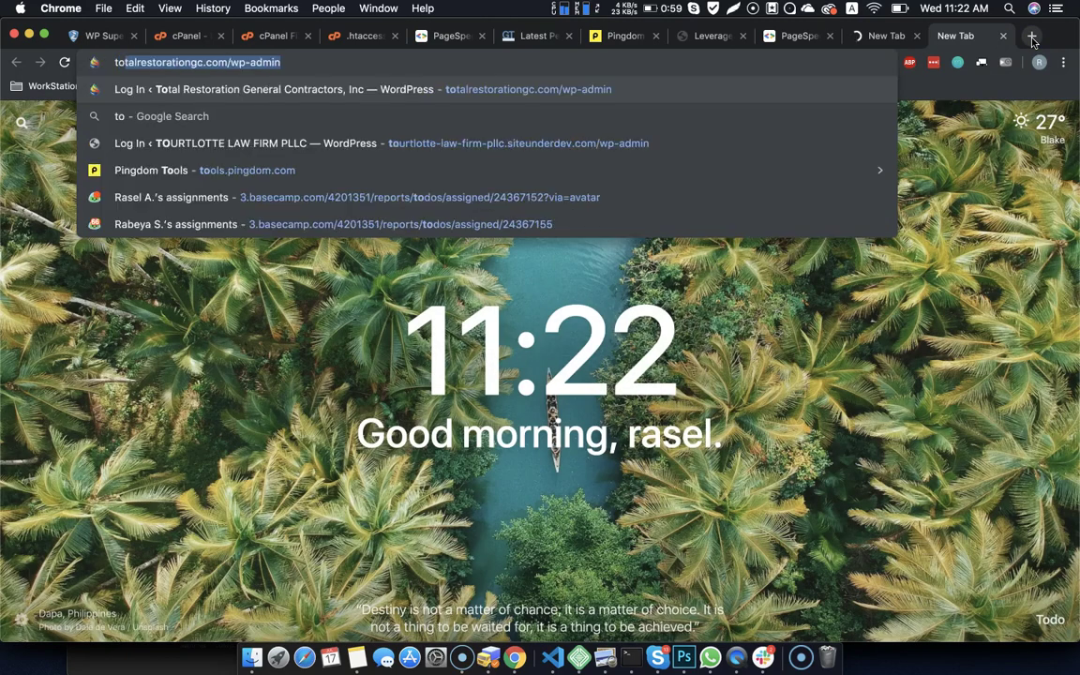
text(o)
key(Return)
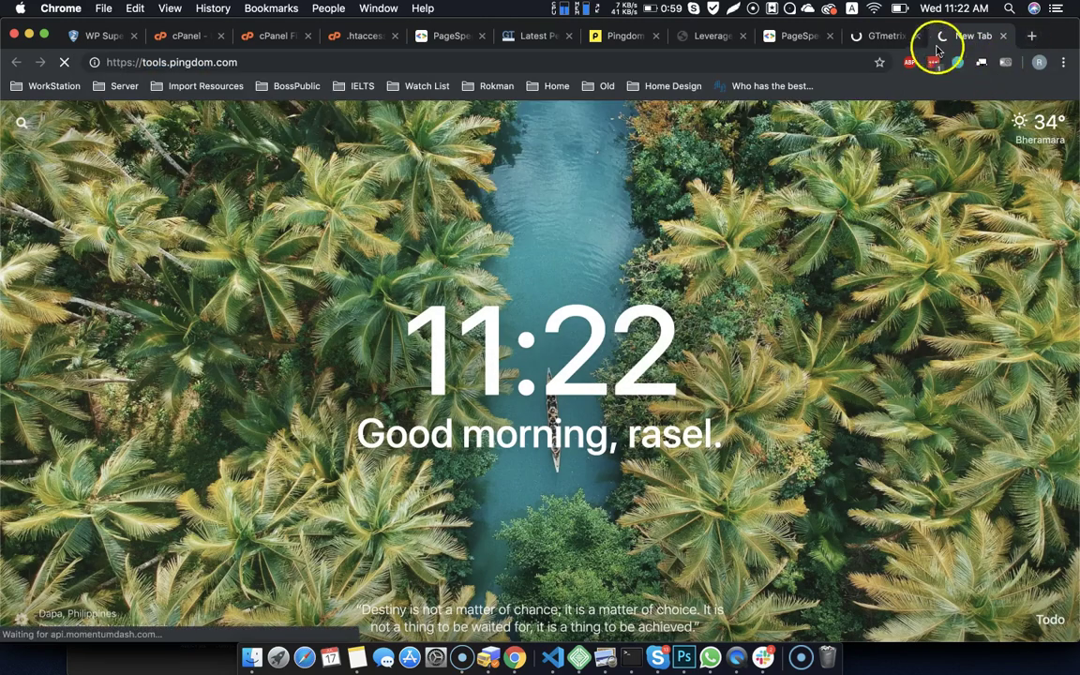
- Review the new PageSpeed Insights mobile score and the desktop score, lab data and opportunities
click(797, 36)
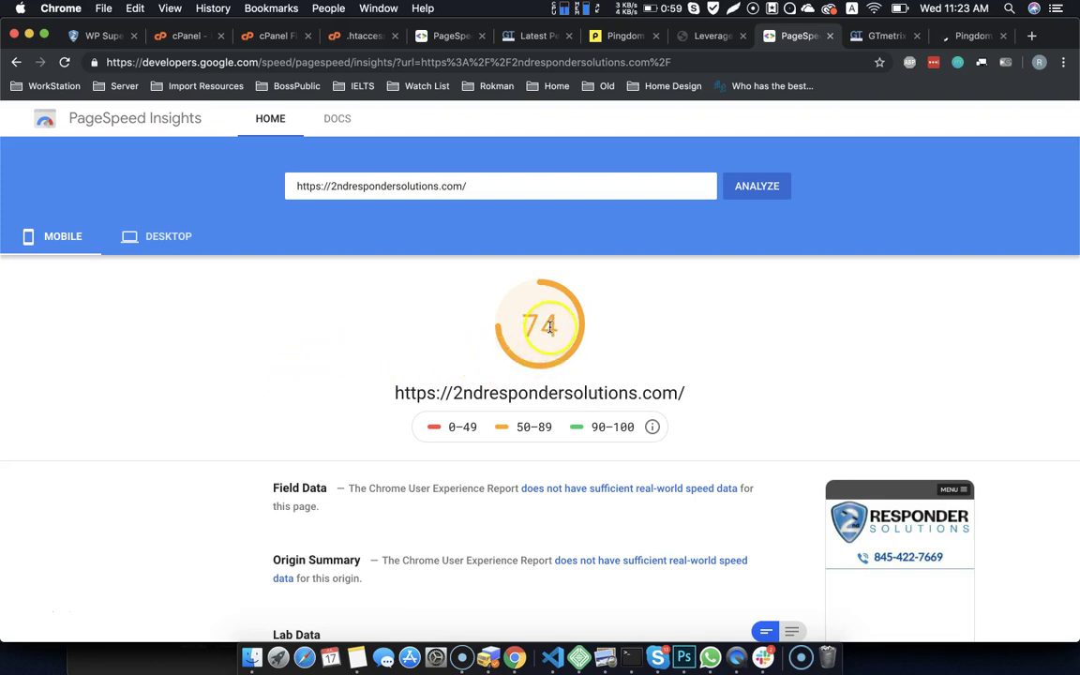
click(158, 250)
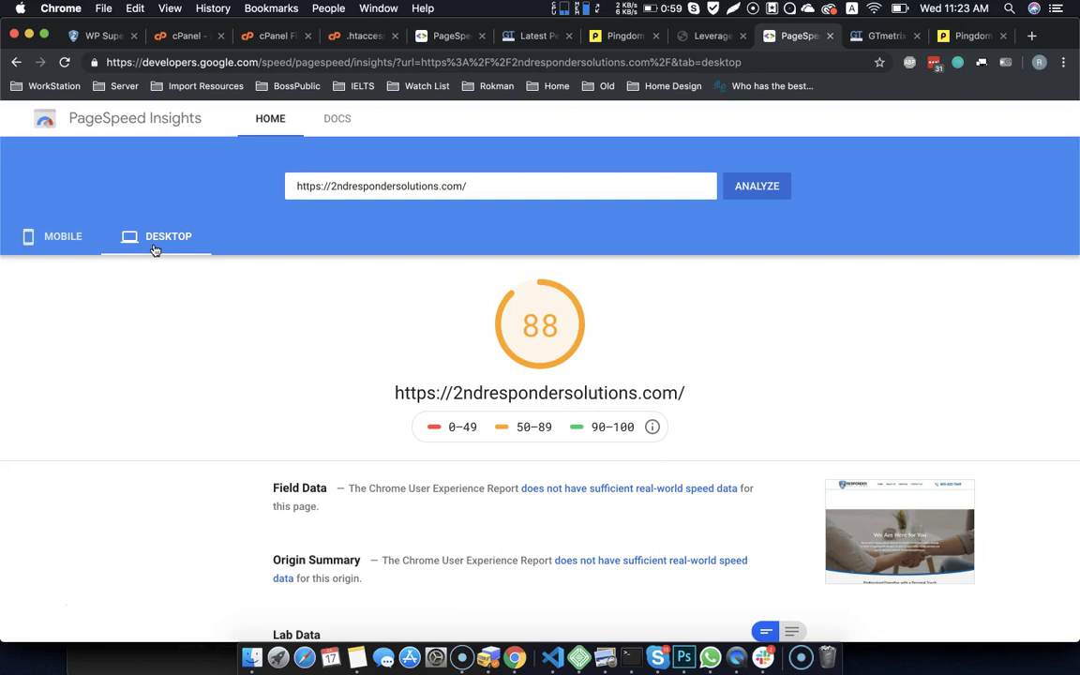
scroll(154, 250, down, 3)
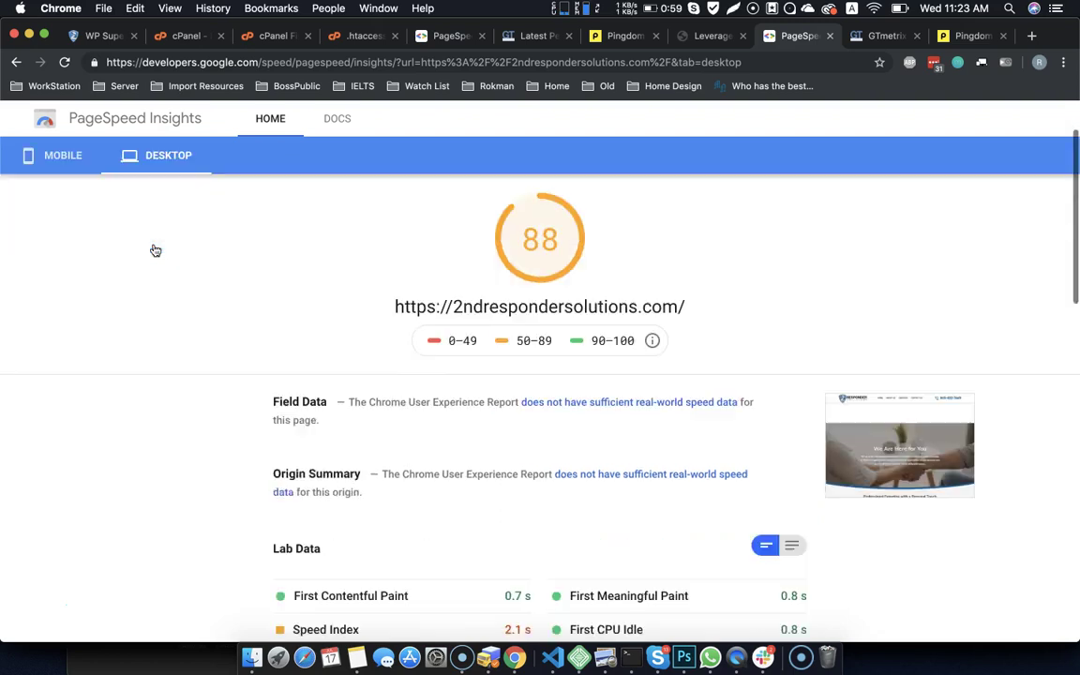
scroll(84, 553, down, 5)
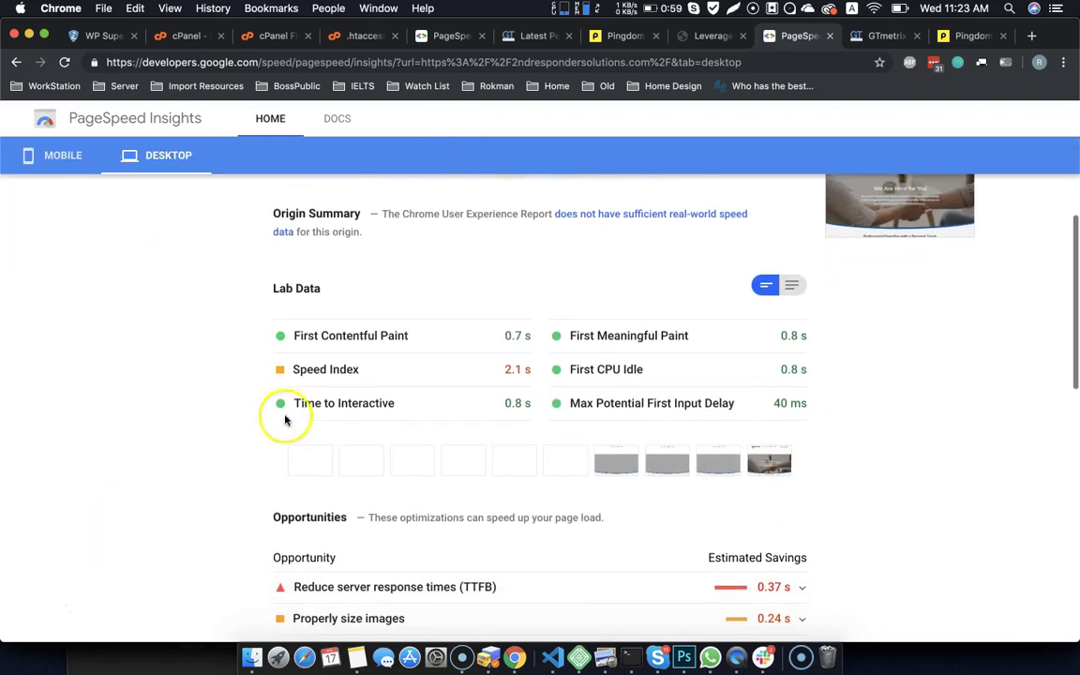
scroll(206, 457, down, 4)
scroll(206, 458, down, 1)
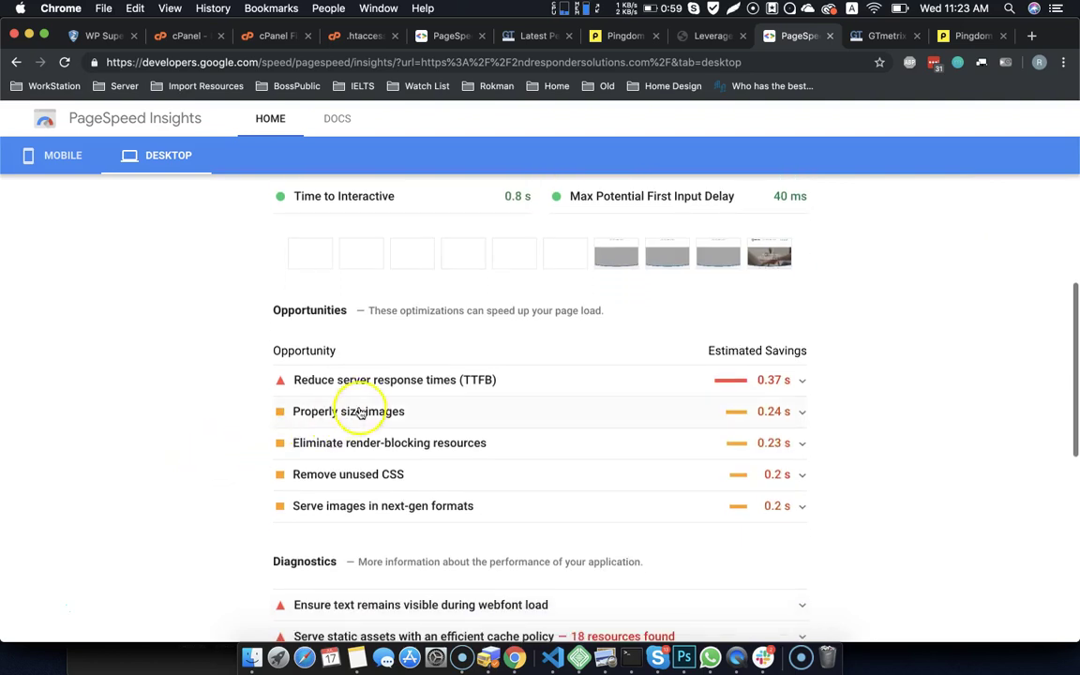
- Examine the details of the desktop opportunities for reducing server response times and properly sizing images
click(390, 379)
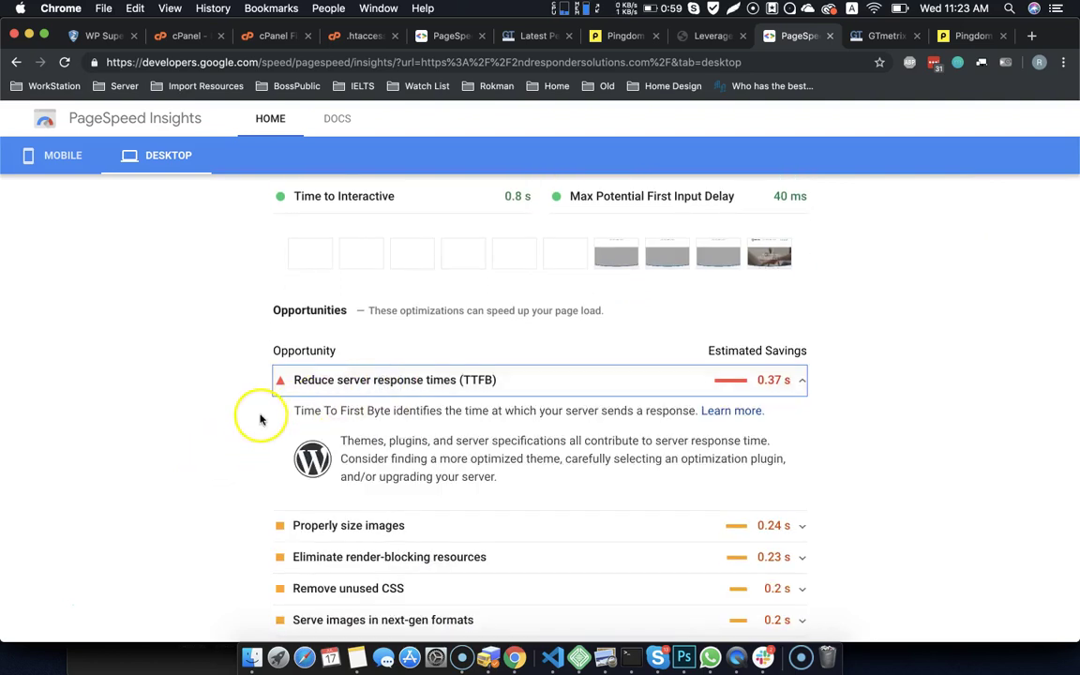
click(366, 390)
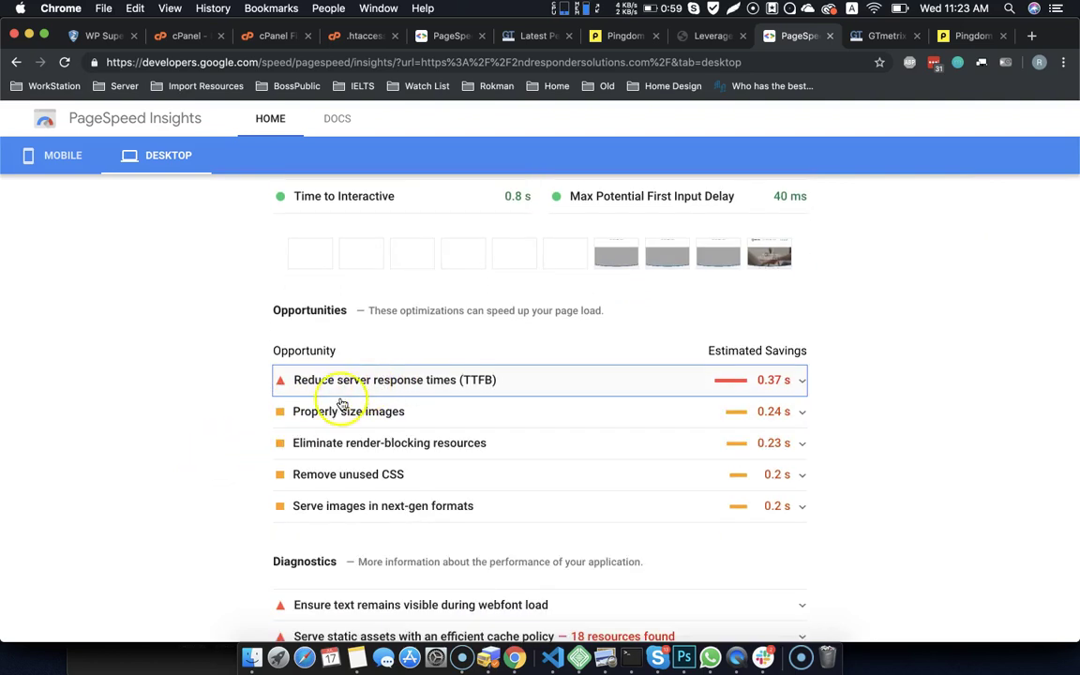
click(333, 422)
scroll(230, 457, down, 5)
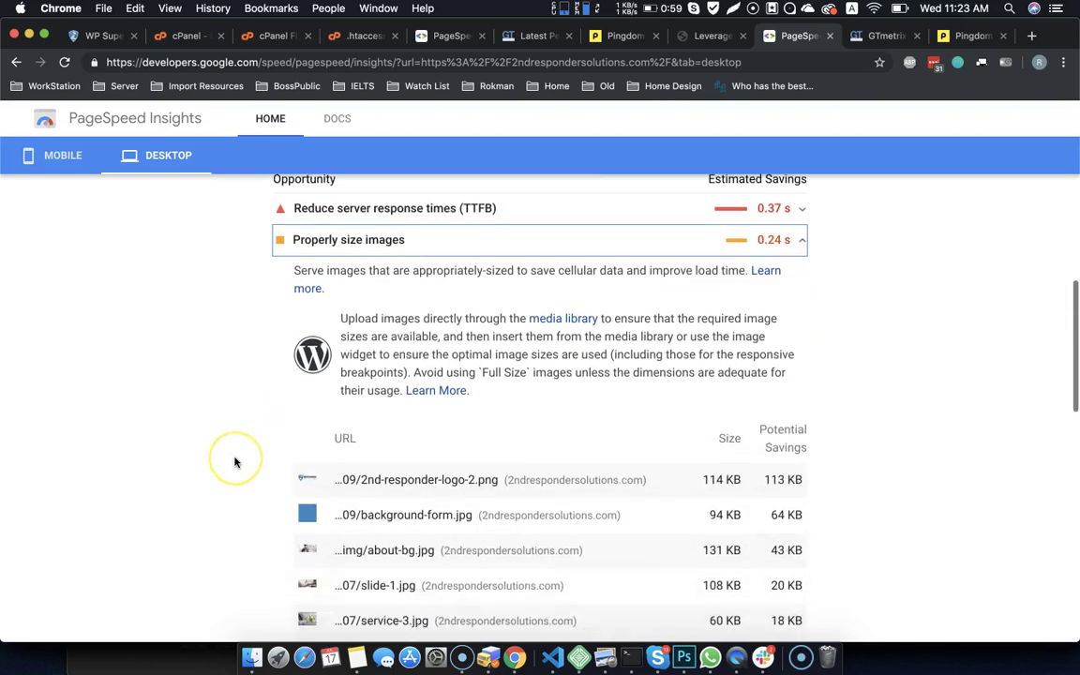
scroll(236, 461, down, 4)
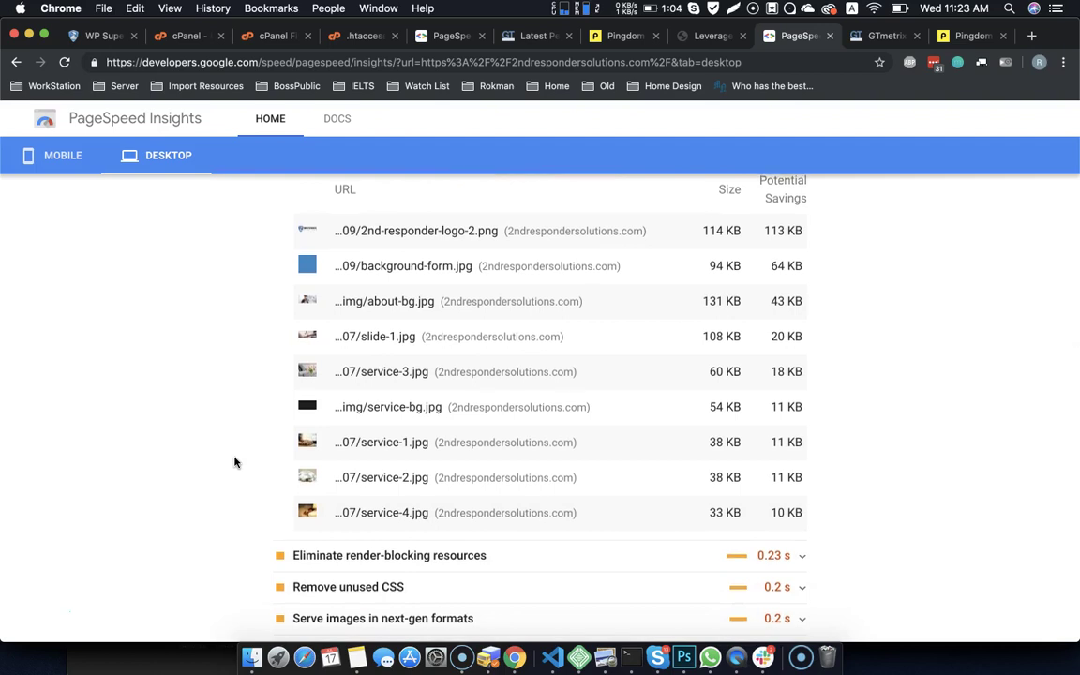
scroll(234, 460, up, 4)
click(961, 38)
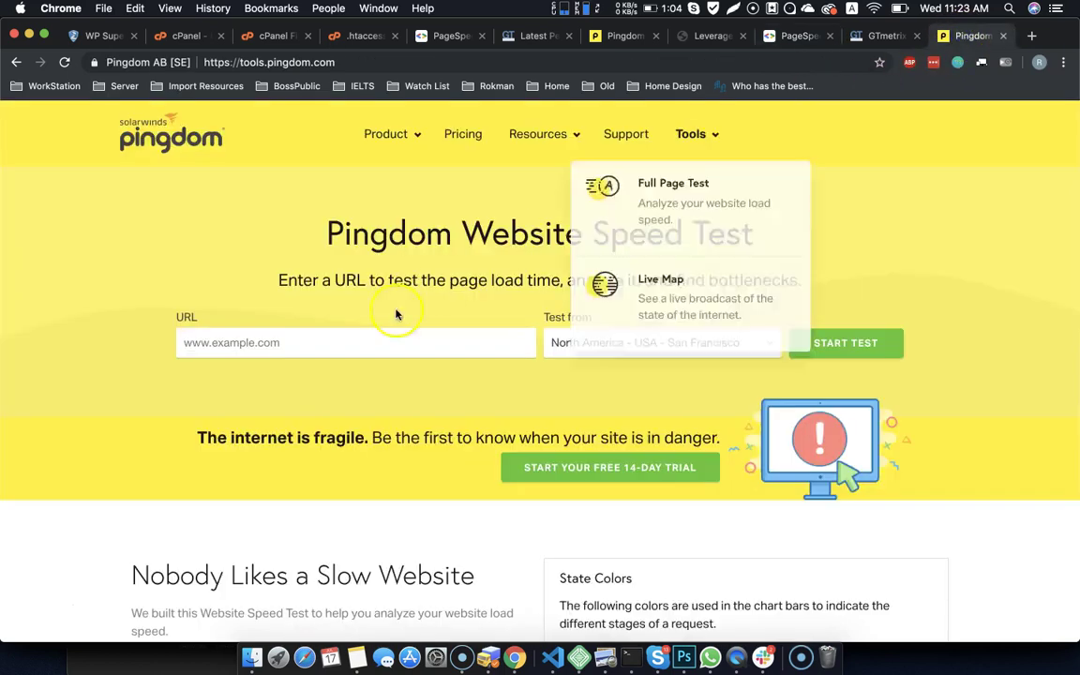
click(280, 345)
key(super+v)
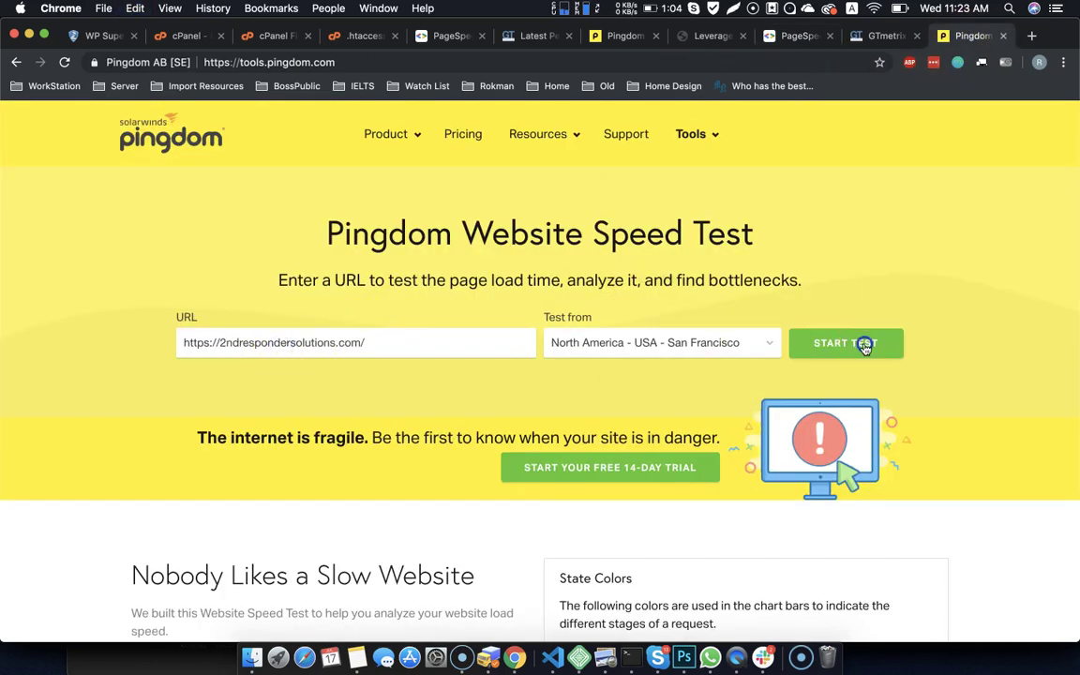
key(Return)
click(886, 35)
click(246, 419)
text(https://2ndrespondersolutions.com/)
click(967, 426)
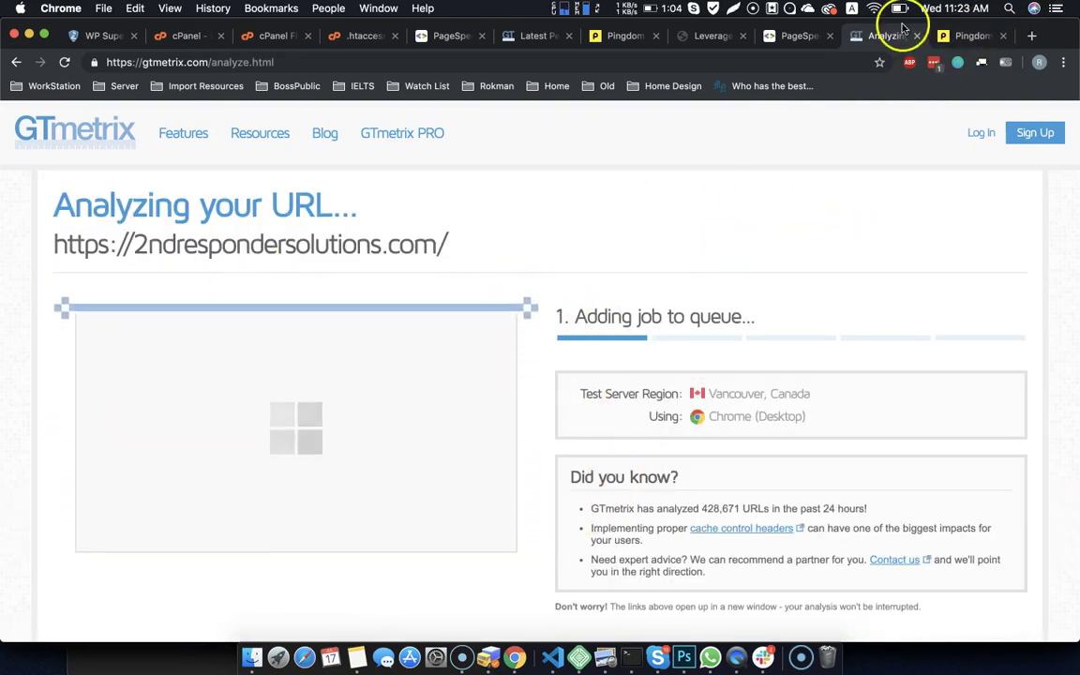
- Look at the earlier Pingdom report and check the new Pingdom test page for its results
click(950, 38)
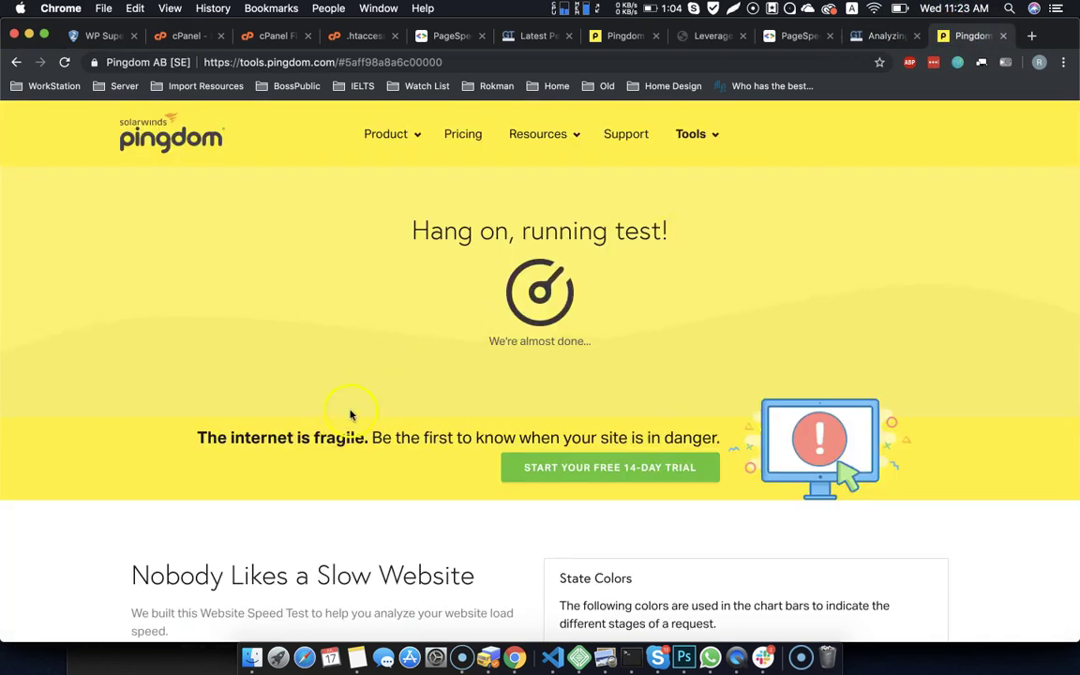
click(626, 37)
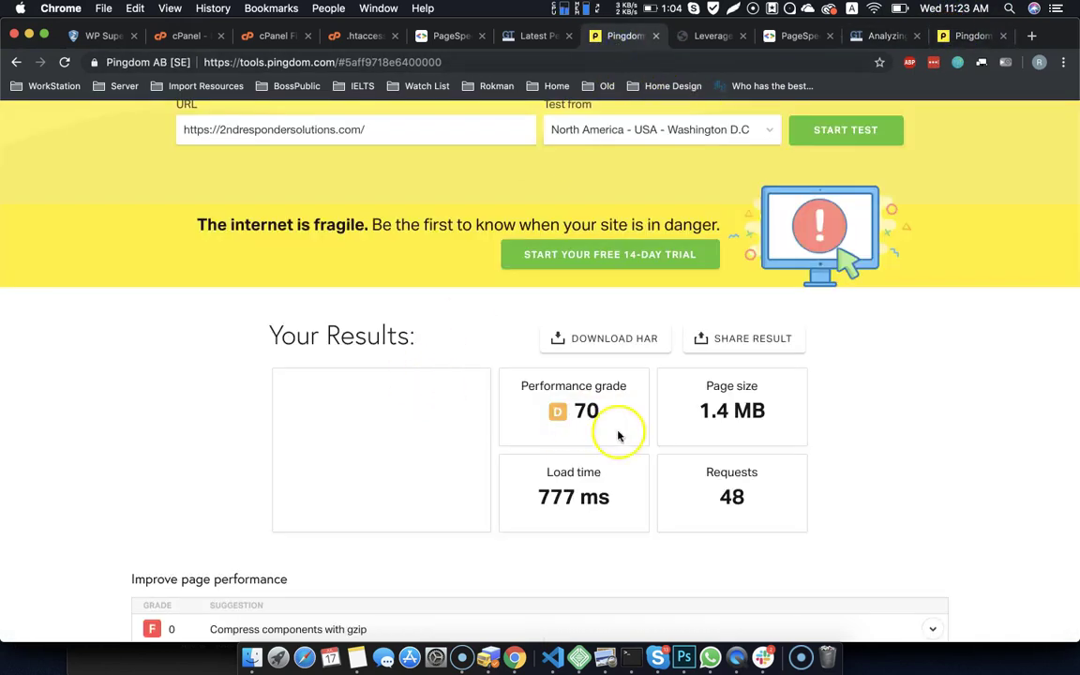
click(963, 39)
scroll(388, 333, down, 5)
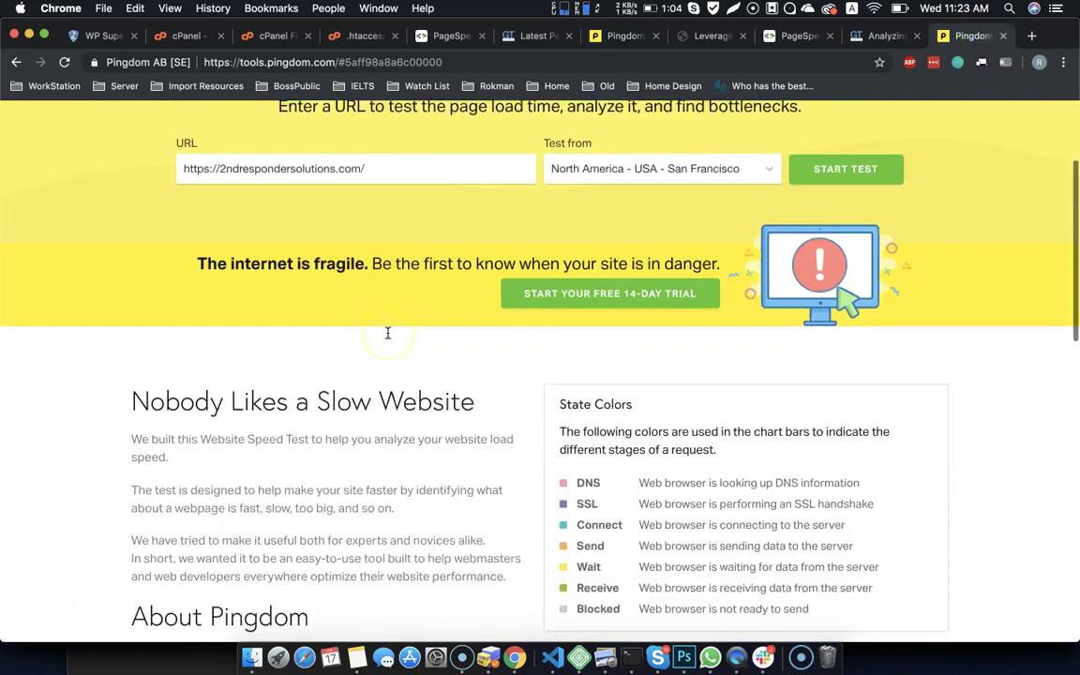
scroll(387, 332, up, 5)
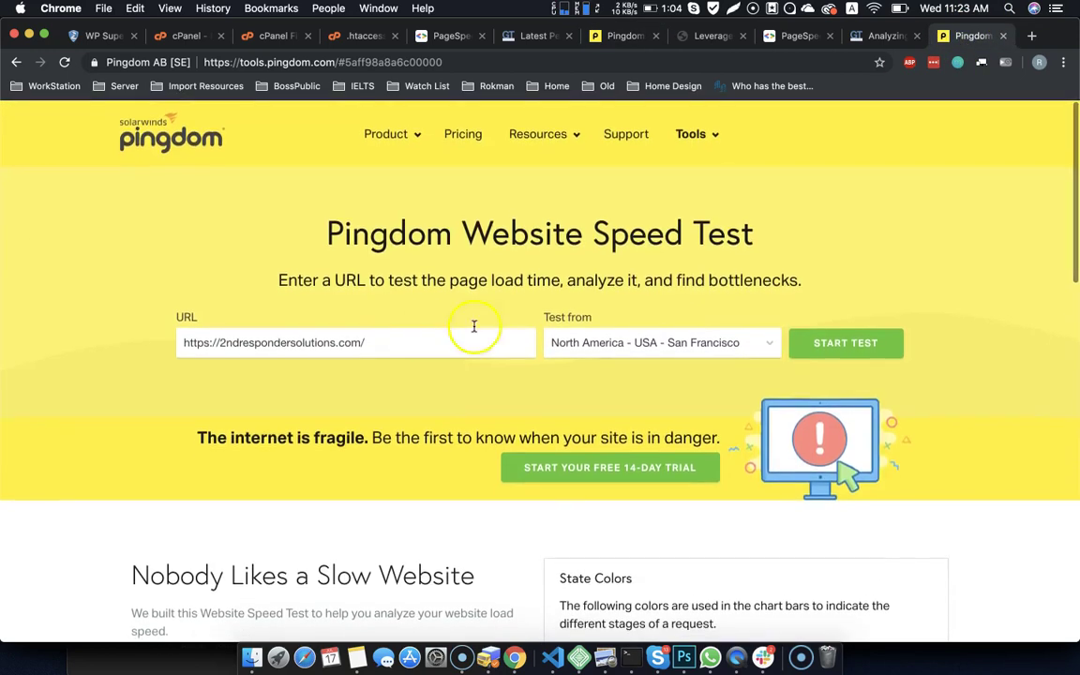
scroll(447, 351, down, 6)
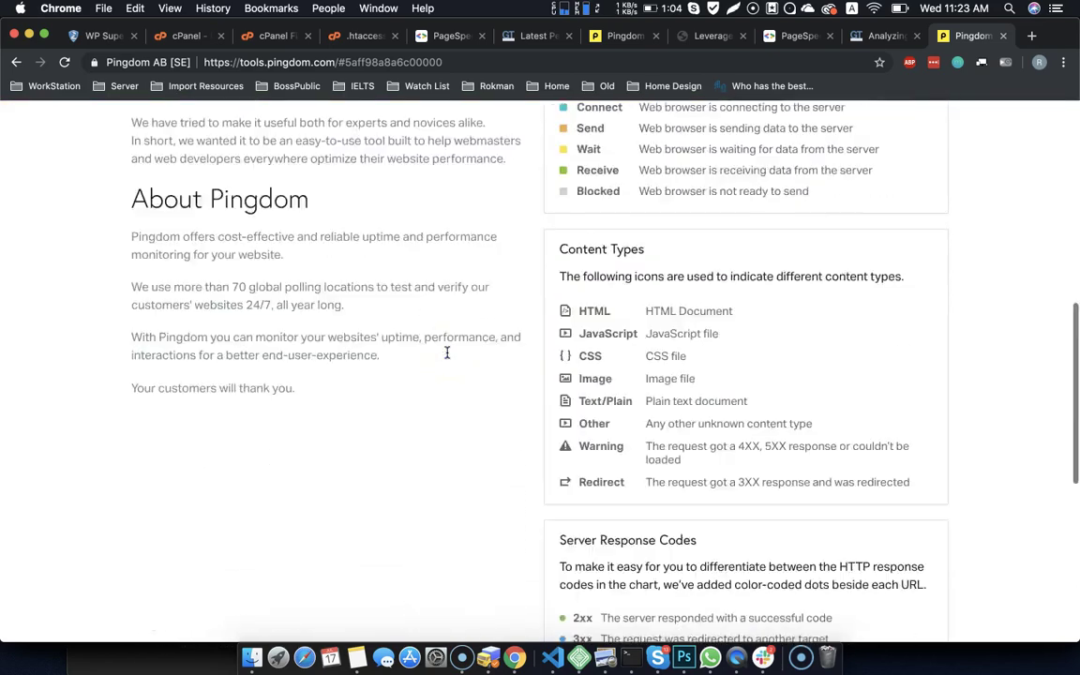
scroll(447, 355, up, 5)
click(817, 265)
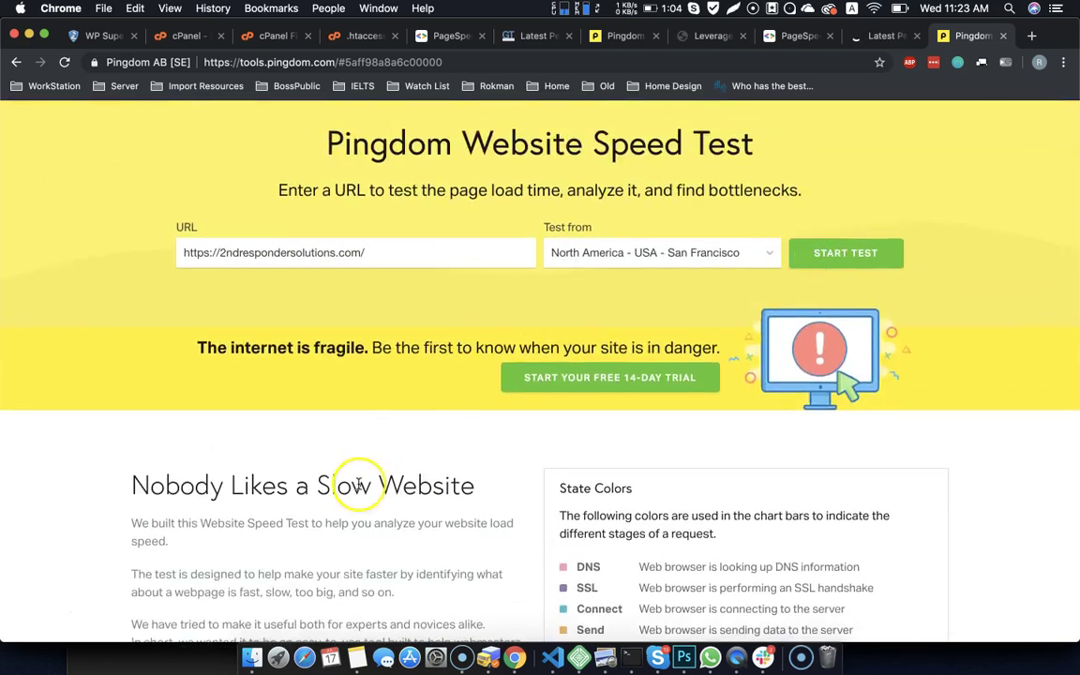
scroll(339, 518, up, 2)
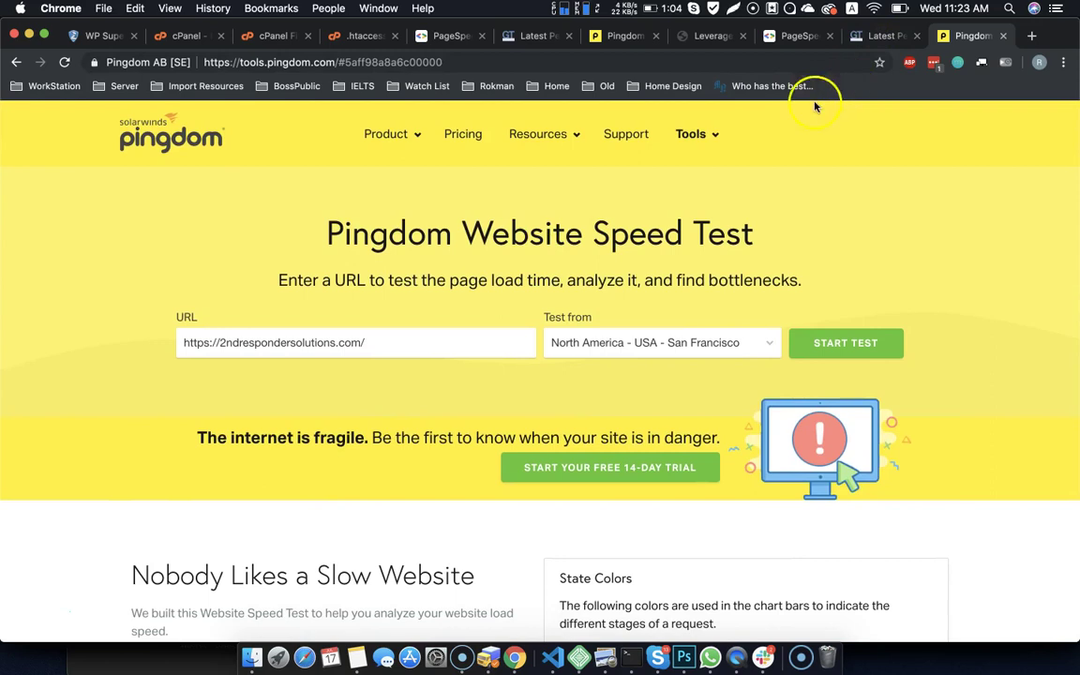
- Examine the new GTmetrix scores and the Serve scaled images recommendation, and return to the PageSpeed and Pingdom results
click(864, 35)
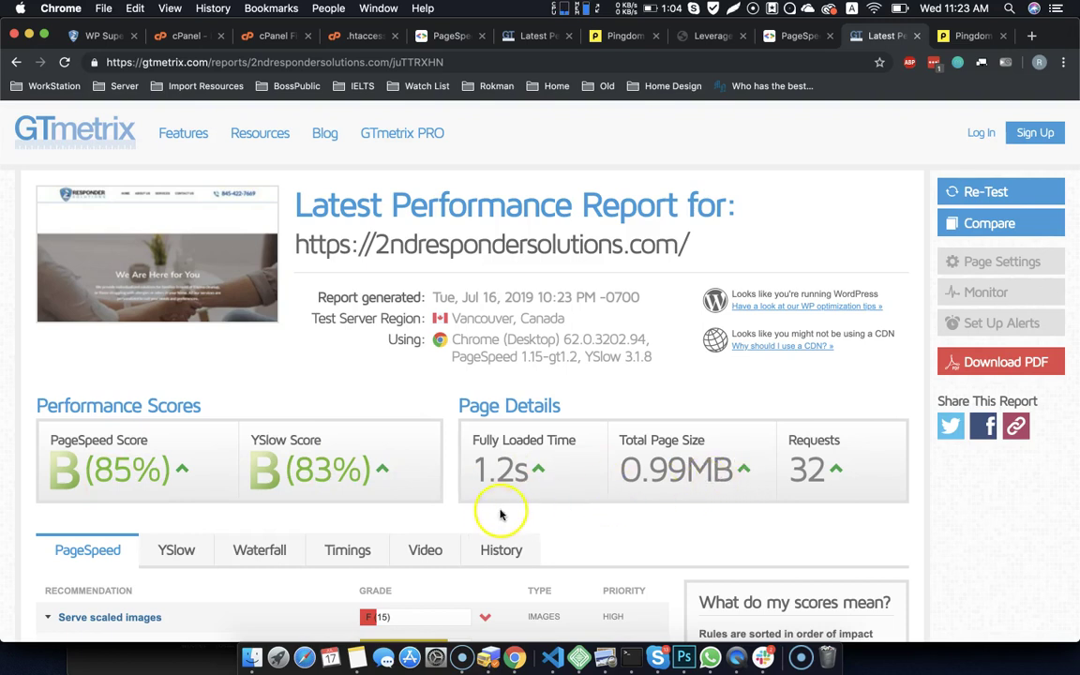
scroll(501, 514, down, 5)
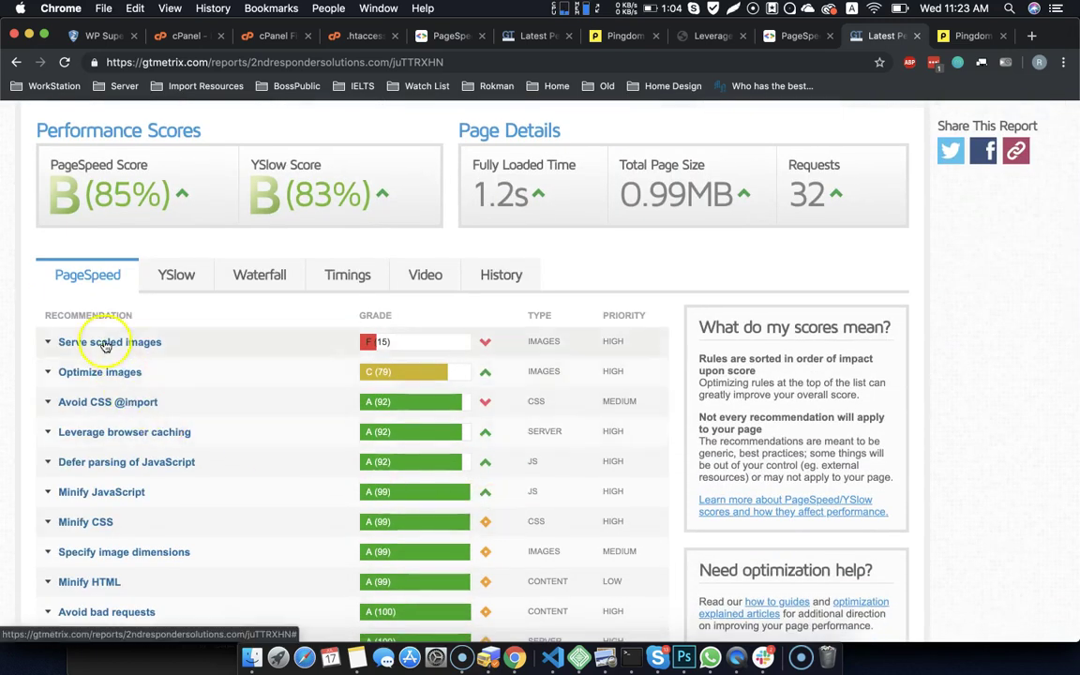
click(106, 343)
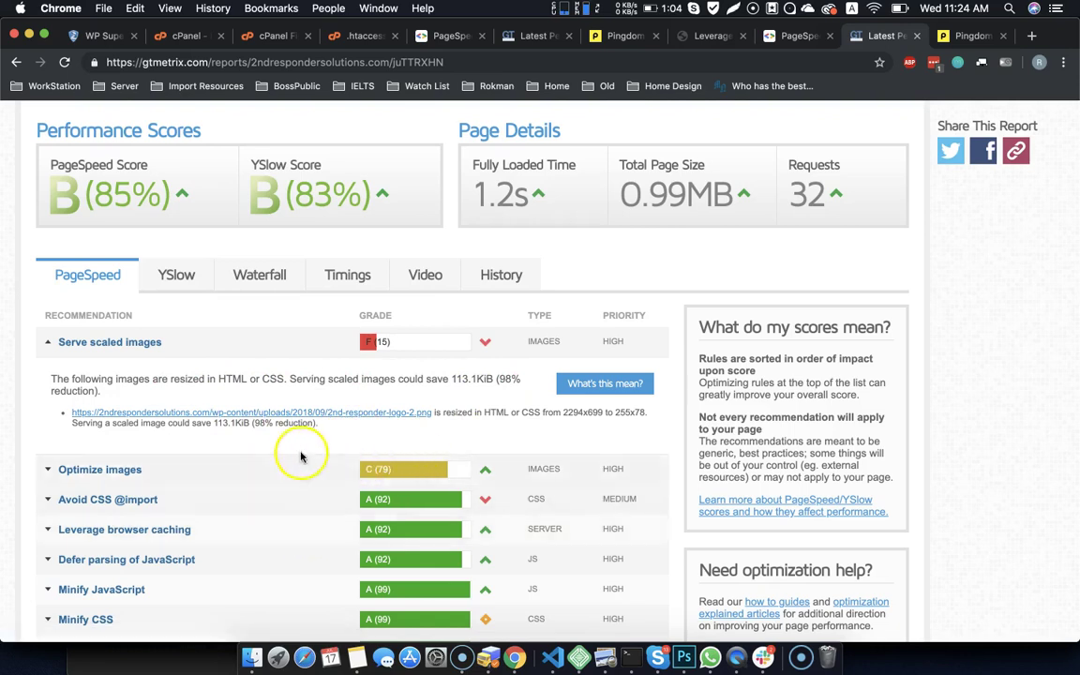
click(792, 35)
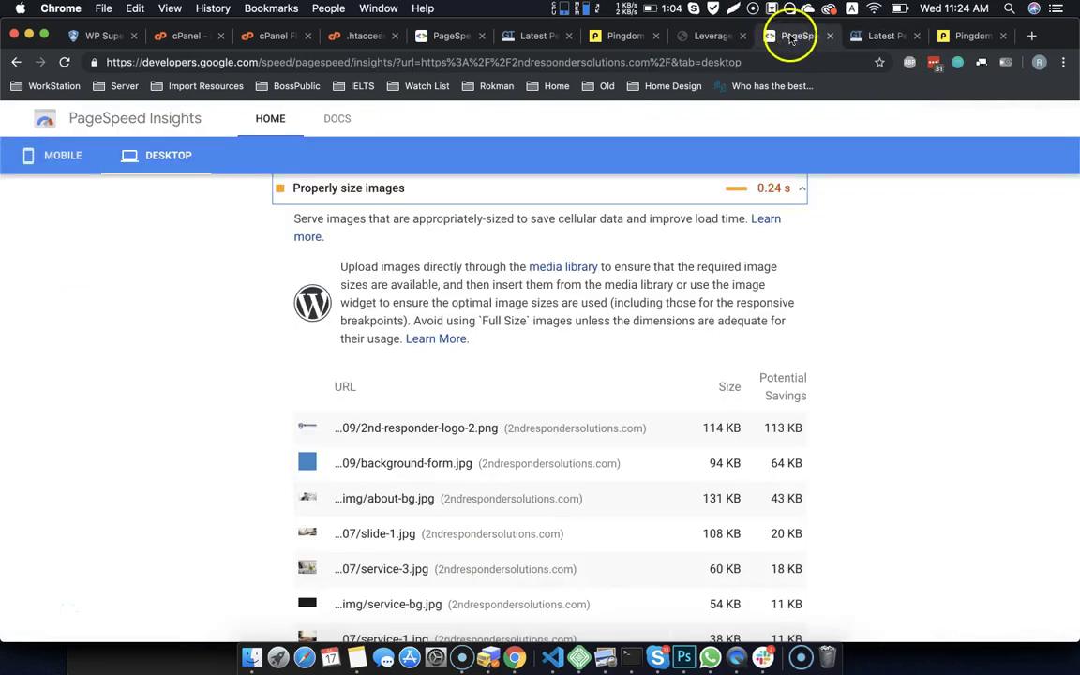
click(971, 35)
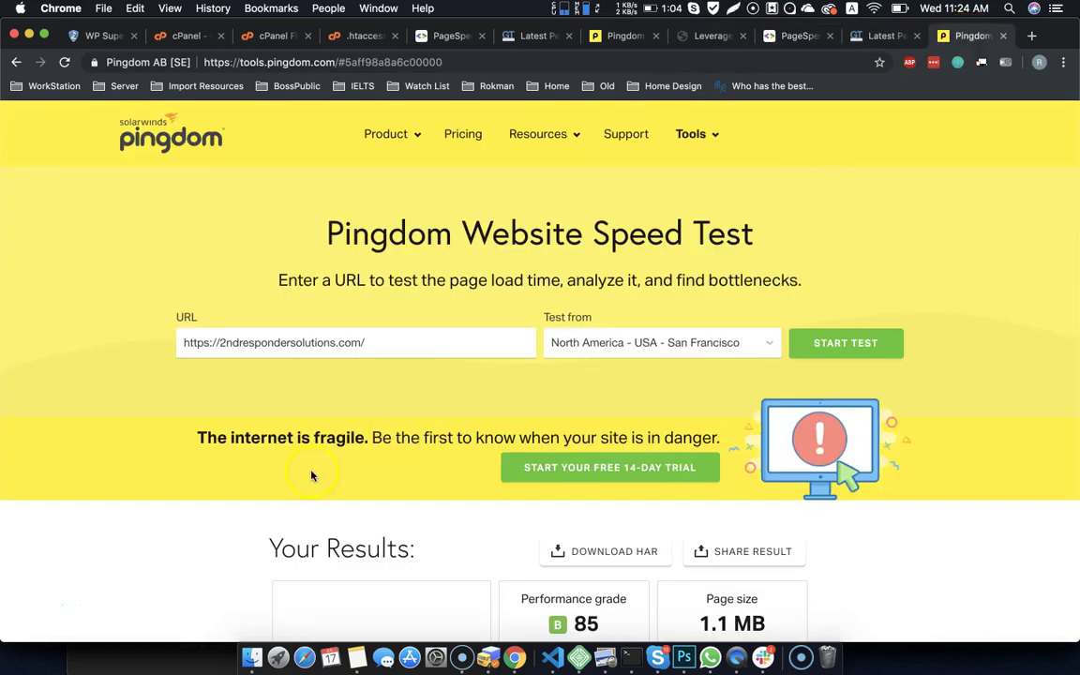
- Review the Pingdom results and page performance suggestions, expanding the Add Expires headers explanation
scroll(312, 475, down, 5)
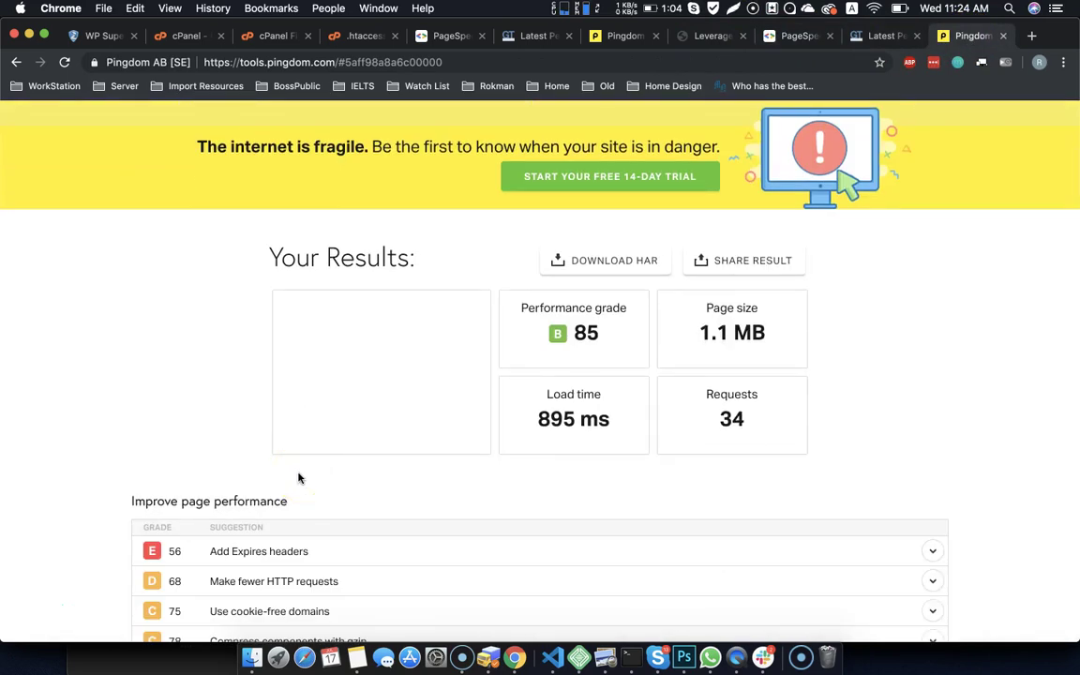
scroll(299, 478, down, 3)
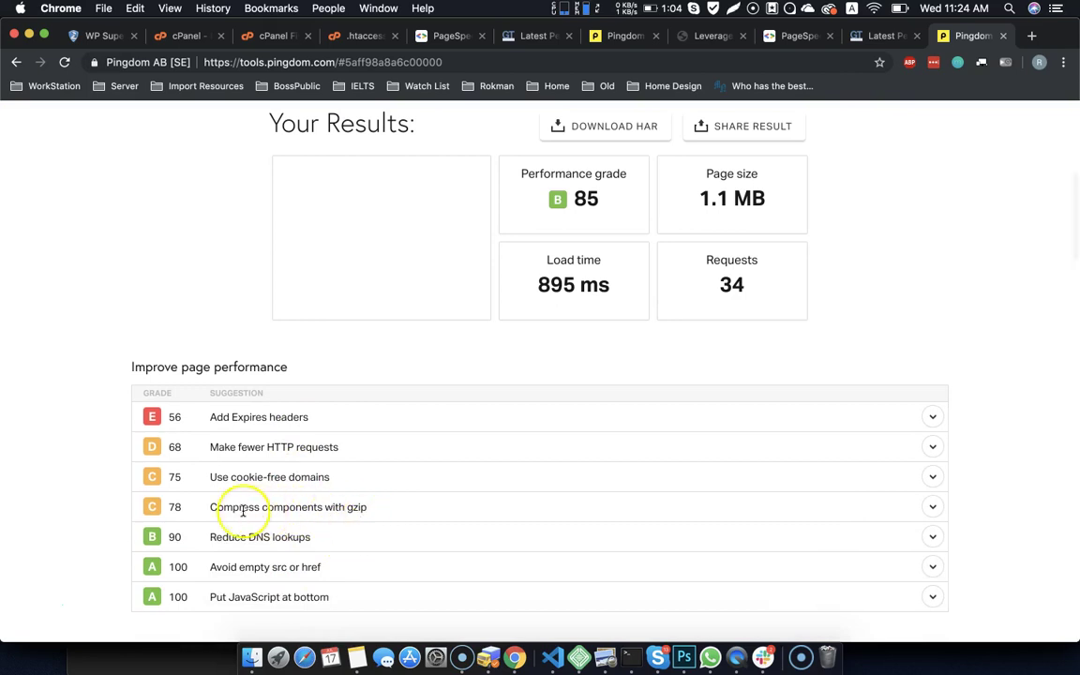
click(285, 415)
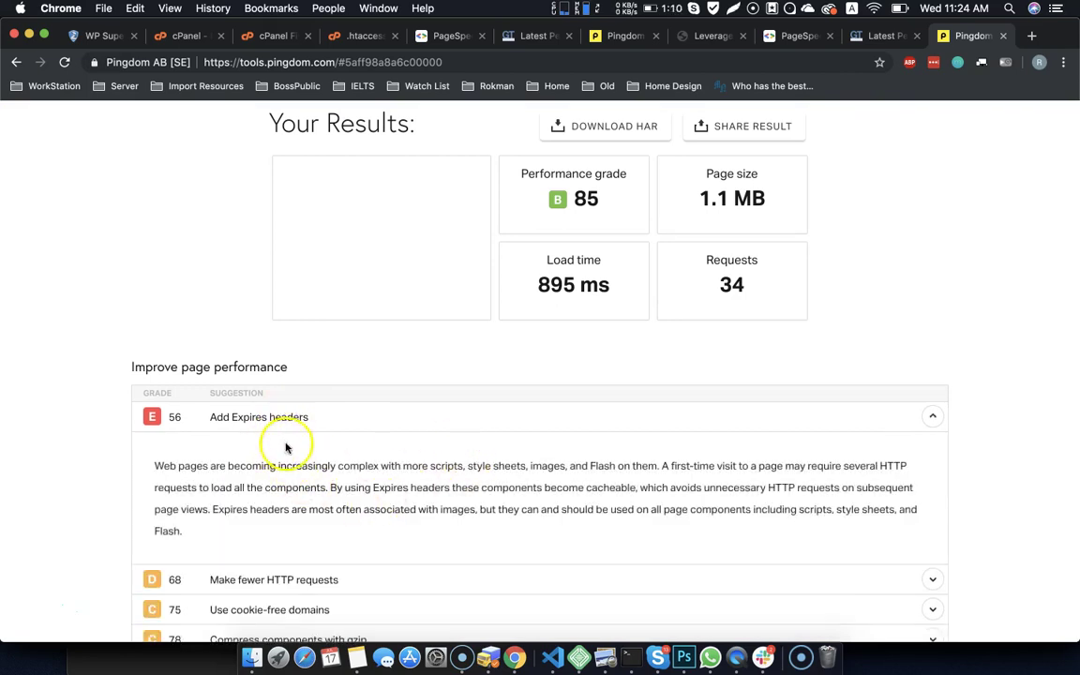
scroll(346, 503, up, 5)
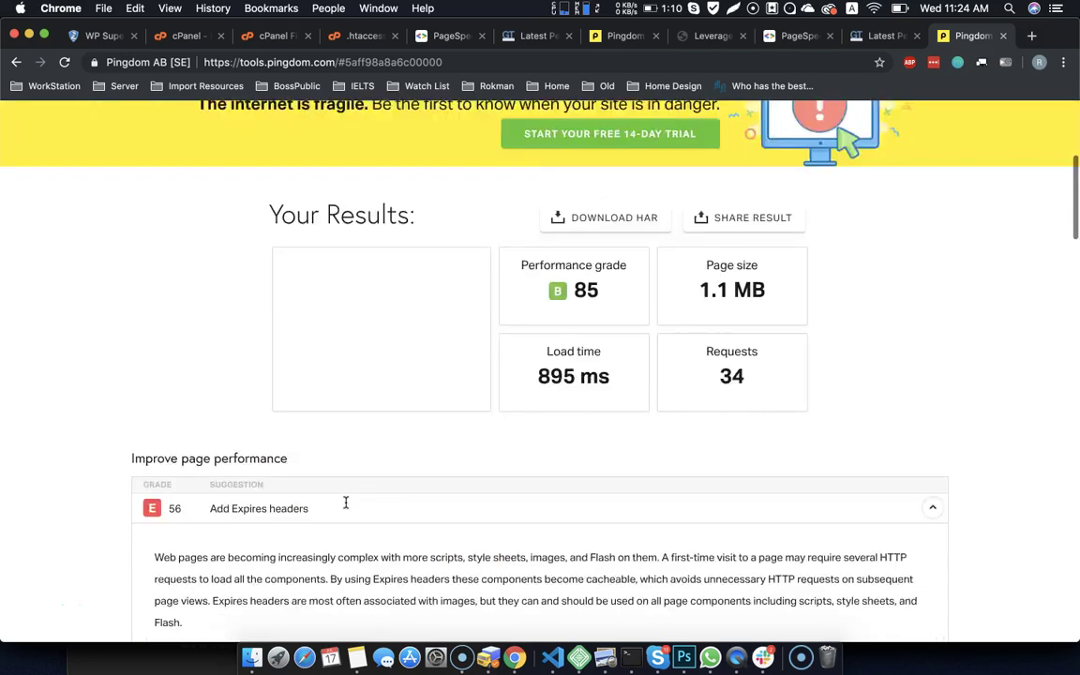
scroll(346, 503, down, 4)
scroll(346, 502, up, 1)
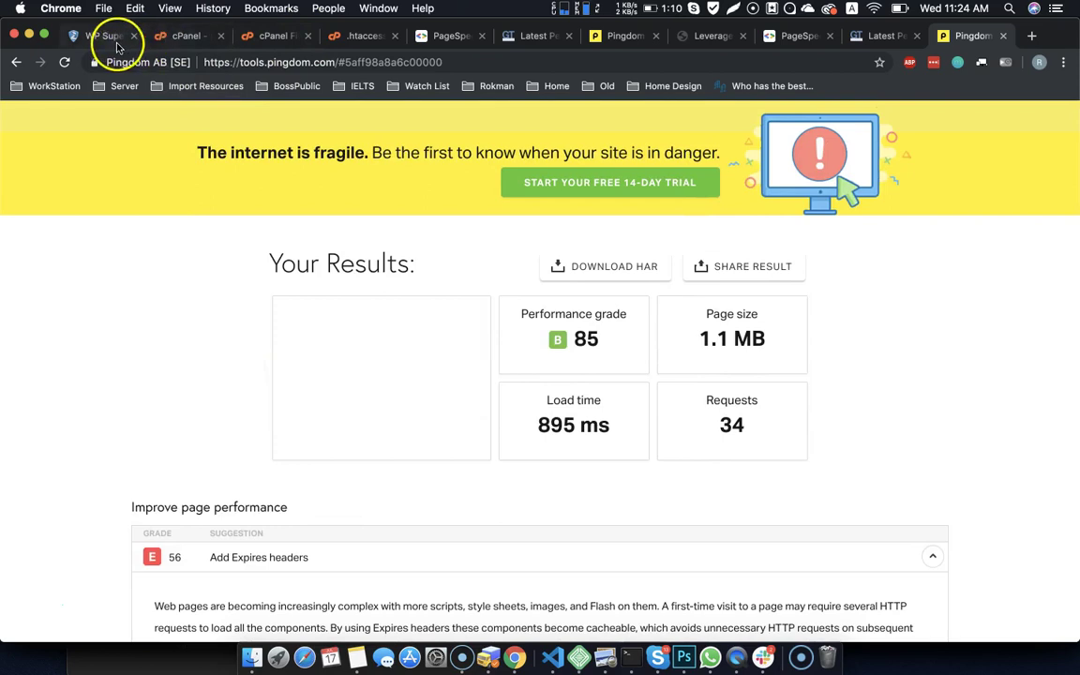
- Return to the WordPress admin, search for smush among new plugins, and install Smush Image Compression and Optimization
click(93, 43)
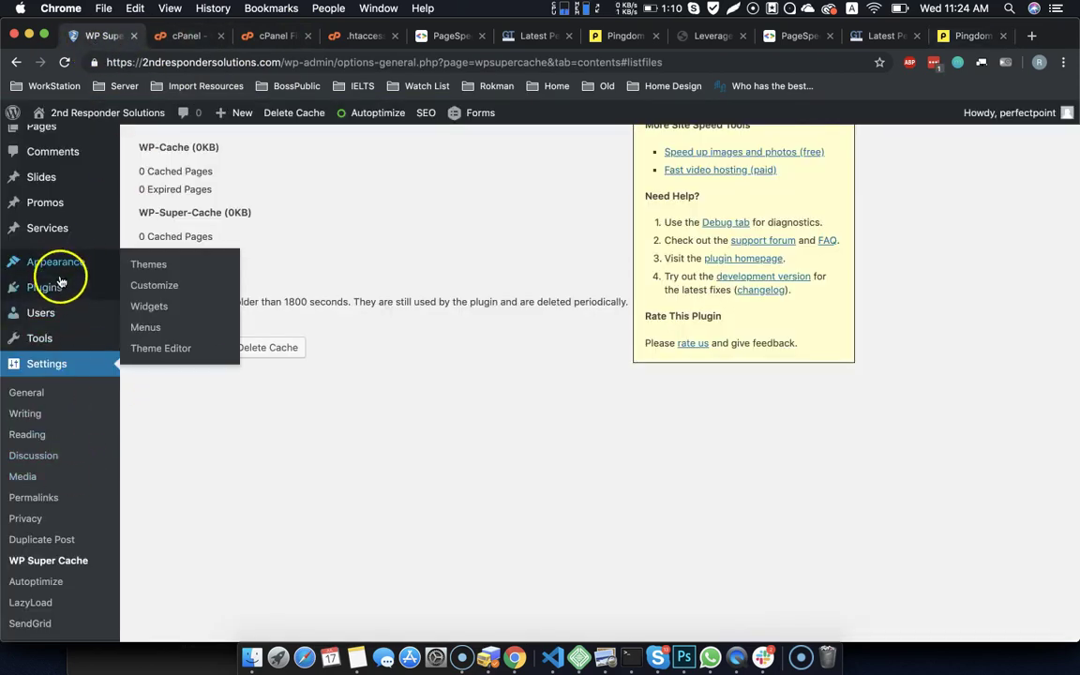
mouse_move(130, 300)
click(255, 349)
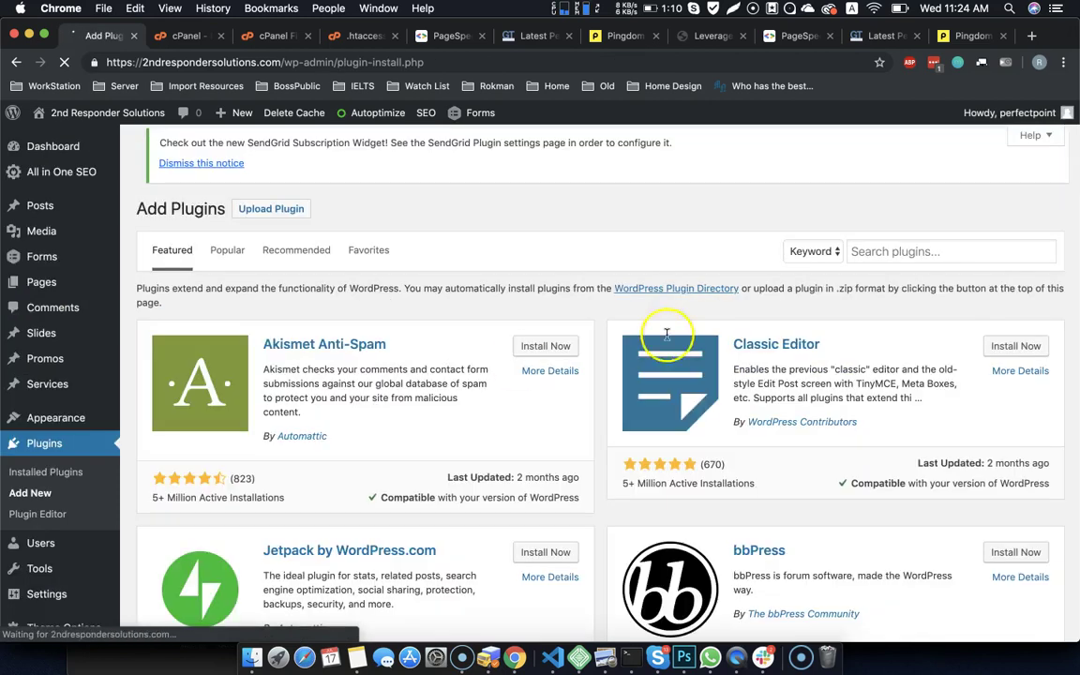
click(885, 273)
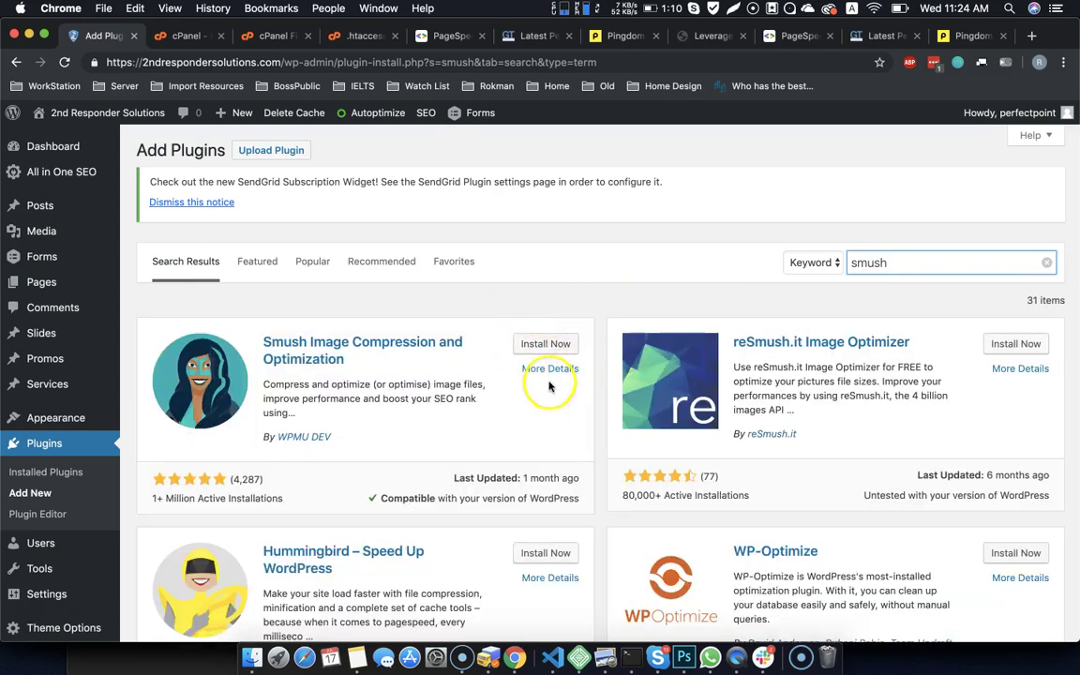
click(532, 345)
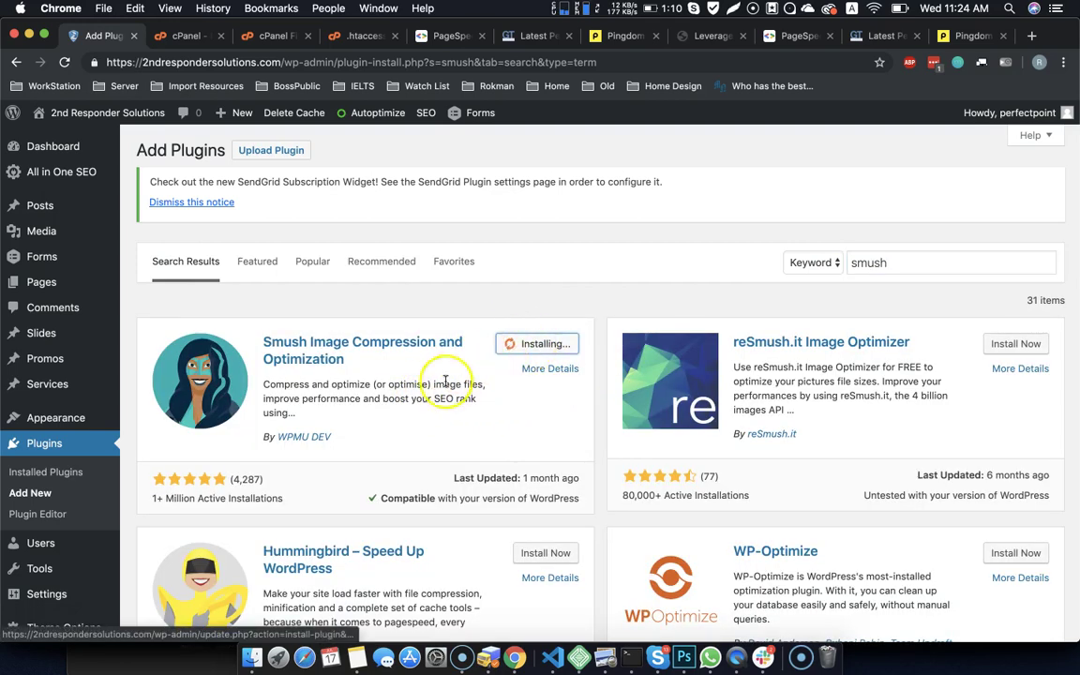
- Install the Disable Bulk Smush Limit of WP Smushit plugin and activate Smush Image Compression and Optimization
scroll(436, 389, down, 6)
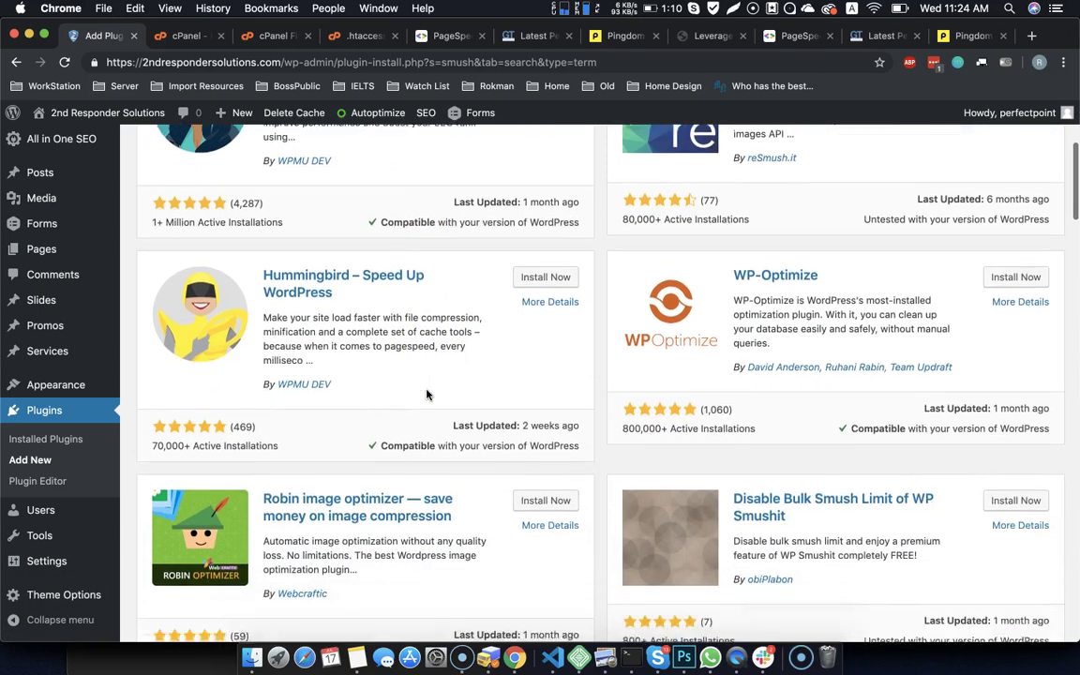
scroll(427, 394, down, 1)
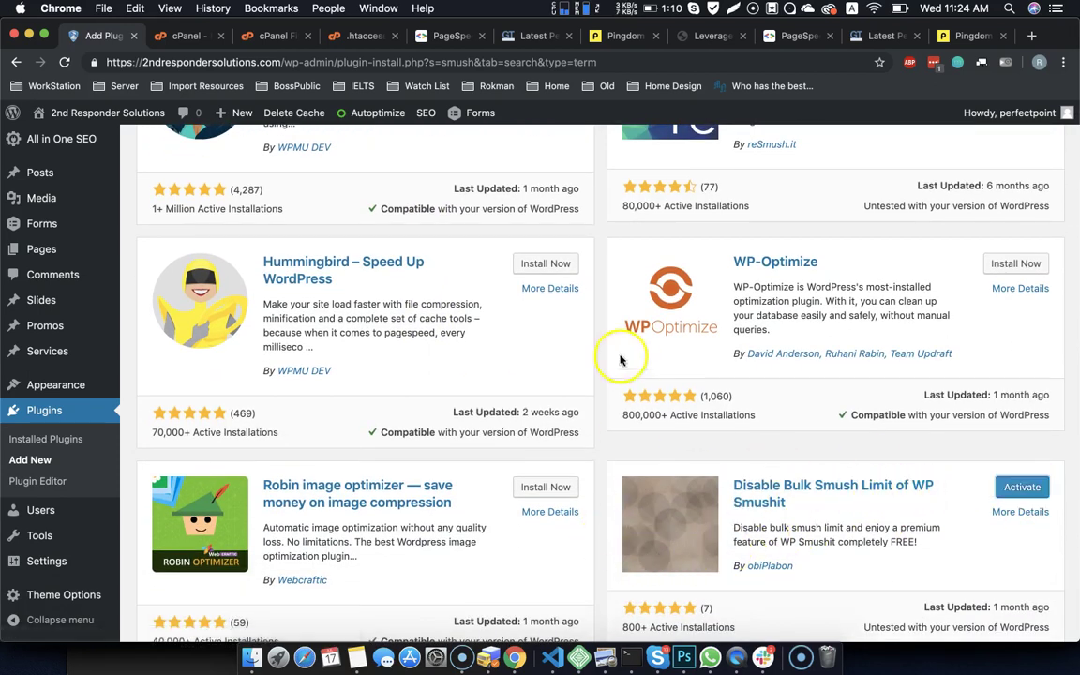
scroll(570, 353, up, 5)
click(552, 354)
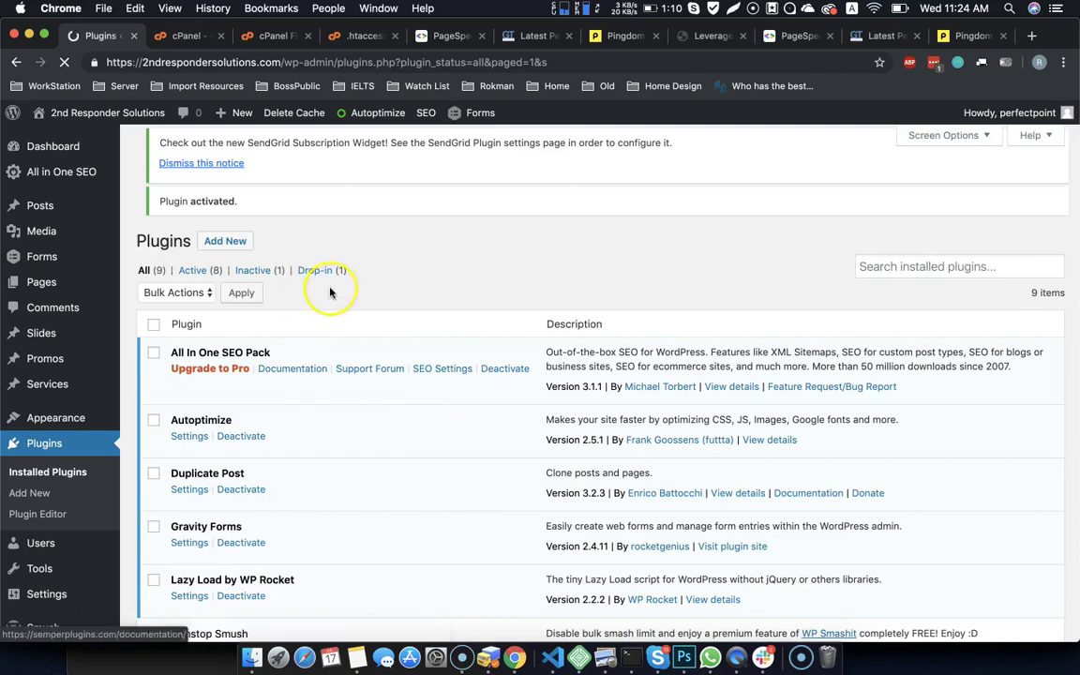
- Activate the Nonstop Smush plugin and check the installed plugins list
scroll(330, 292, down, 5)
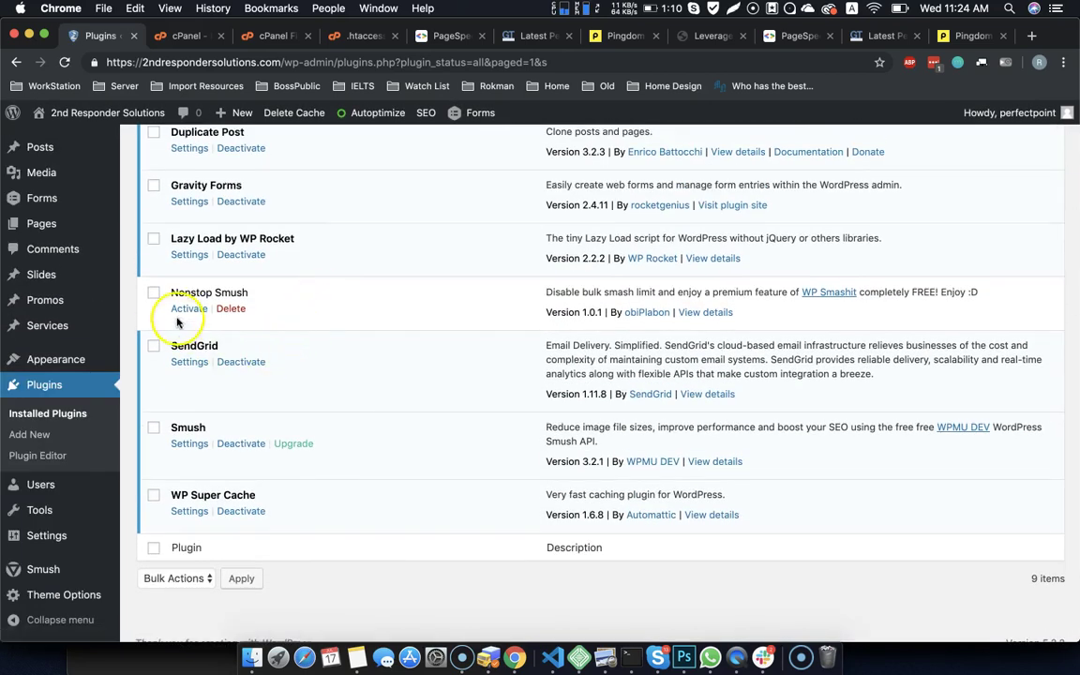
click(185, 310)
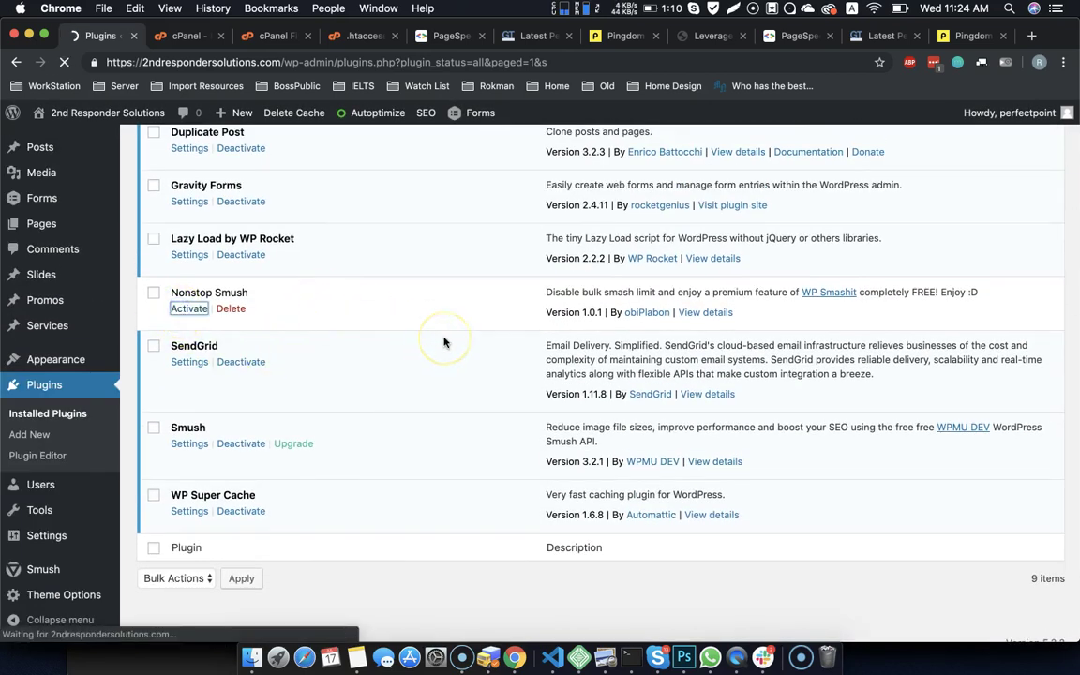
scroll(343, 344, down, 5)
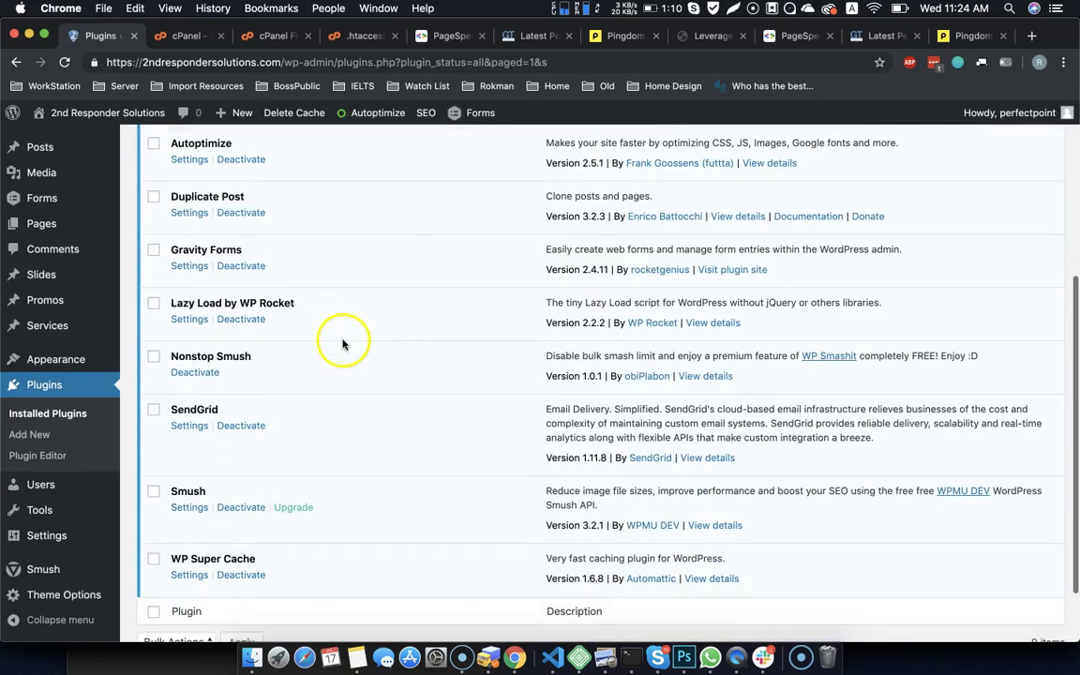
scroll(252, 480, down, 3)
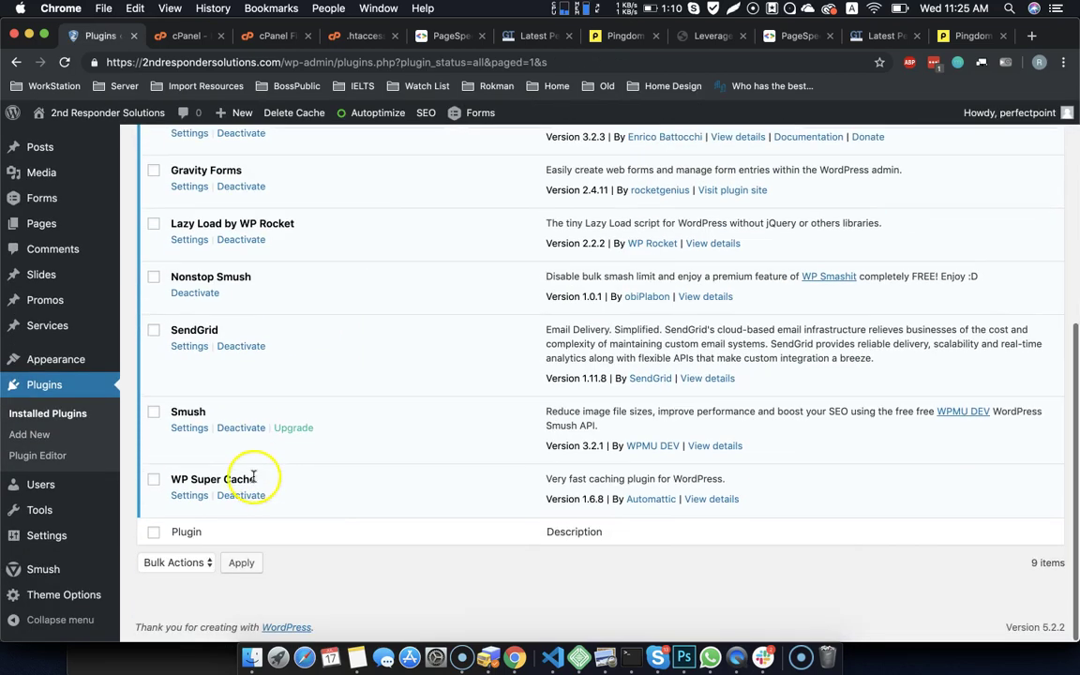
- Go through the Smush setup wizard and start a bulk smush of the site's image attachments
click(52, 569)
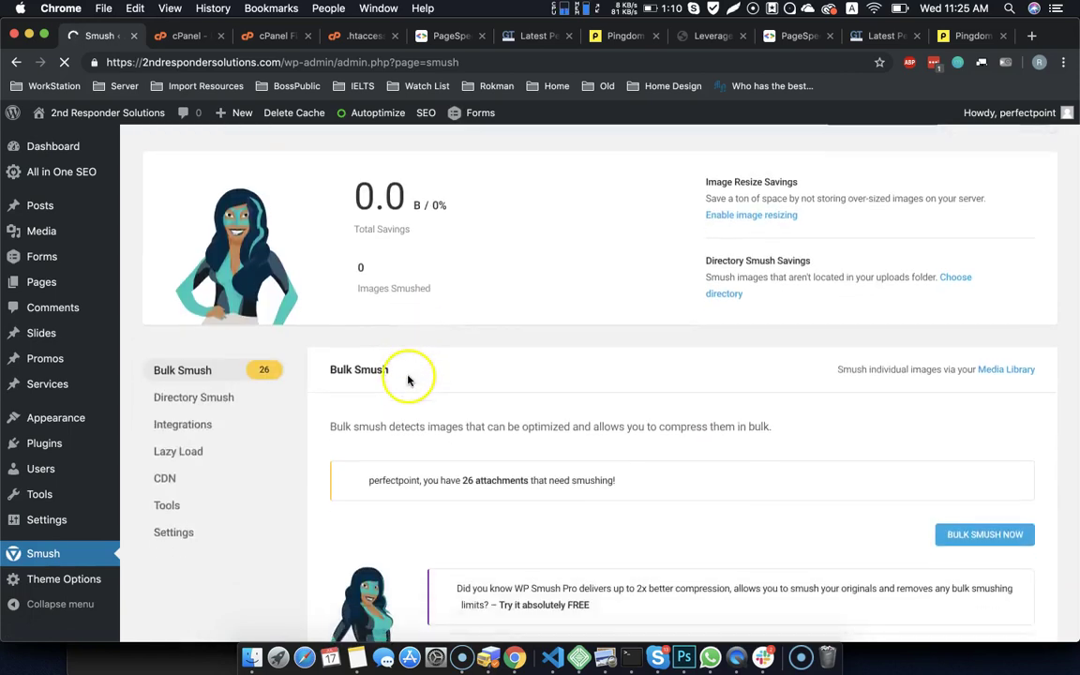
click(963, 494)
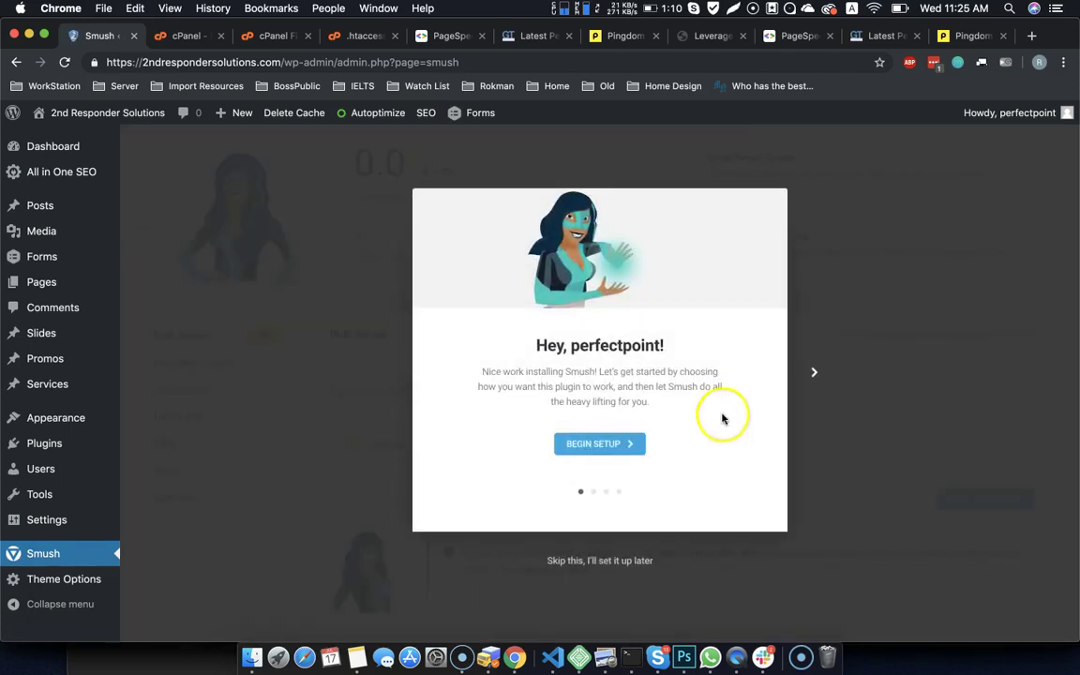
click(605, 445)
click(598, 477)
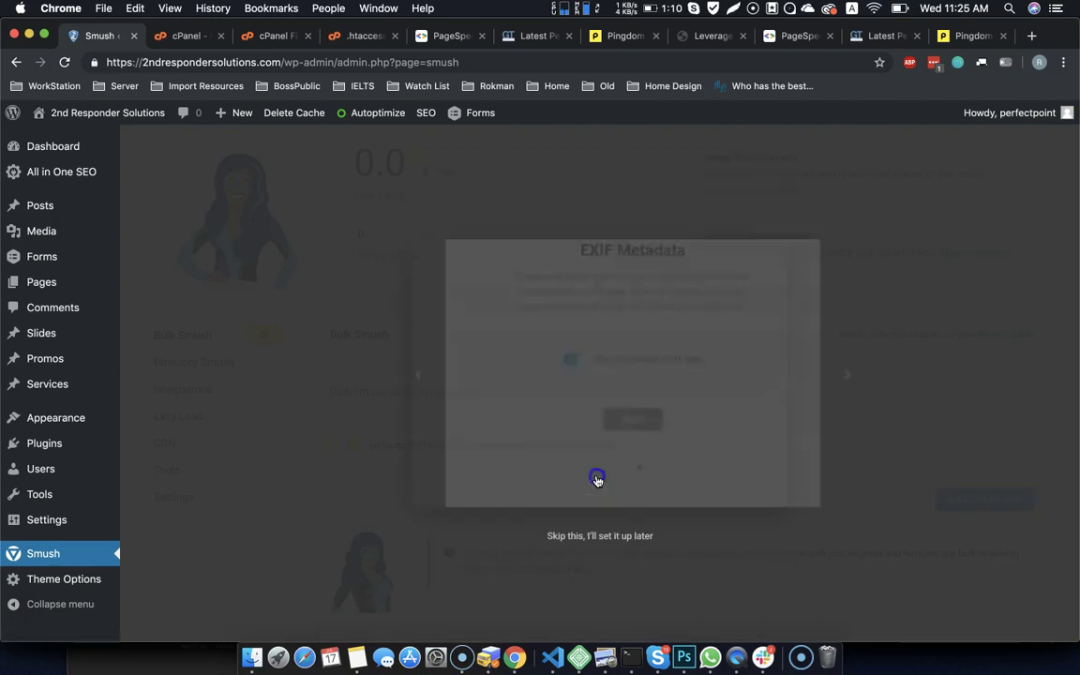
click(600, 427)
click(581, 422)
click(601, 478)
click(585, 479)
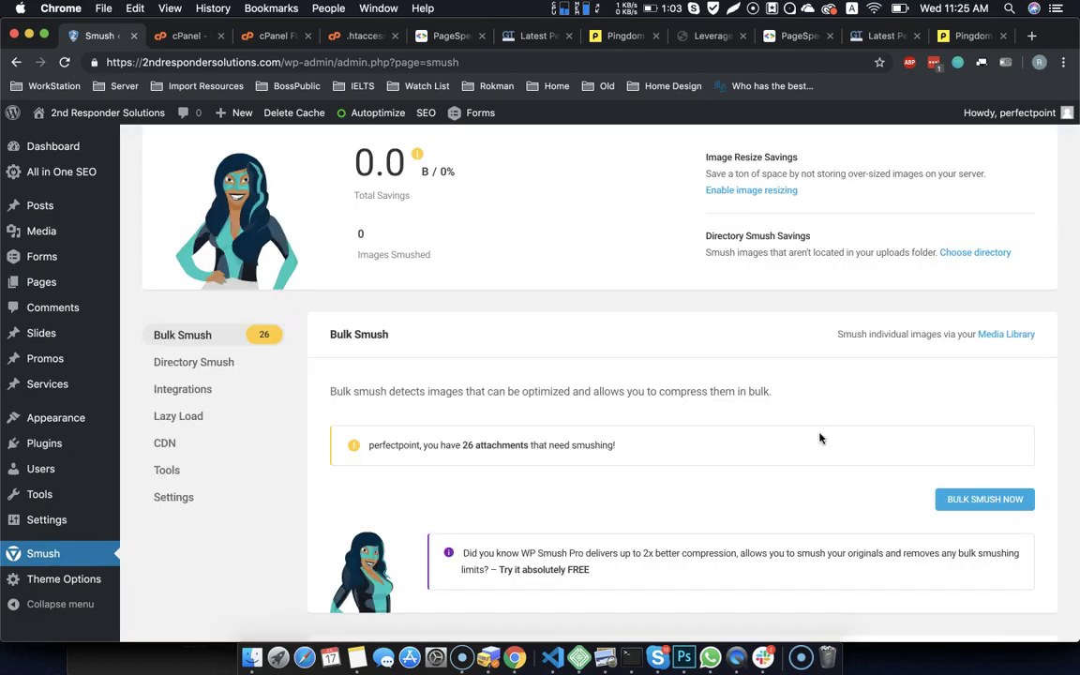
click(995, 503)
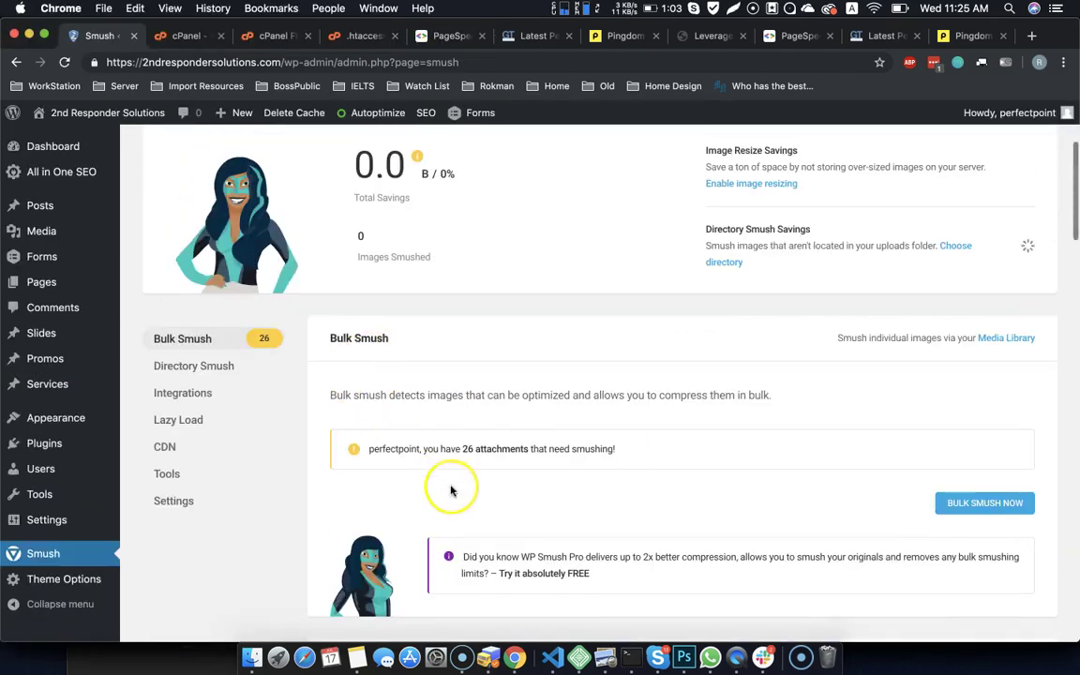
click(952, 501)
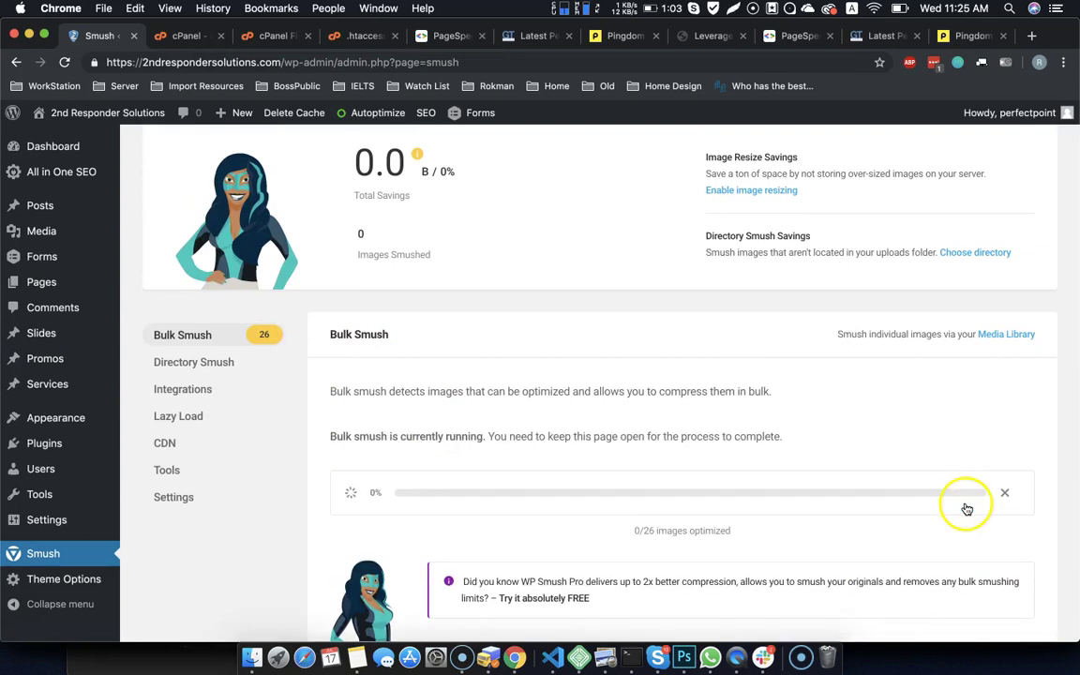
- Open the site's front page in a new tab and check the running bulk smush's progress
click(84, 58)
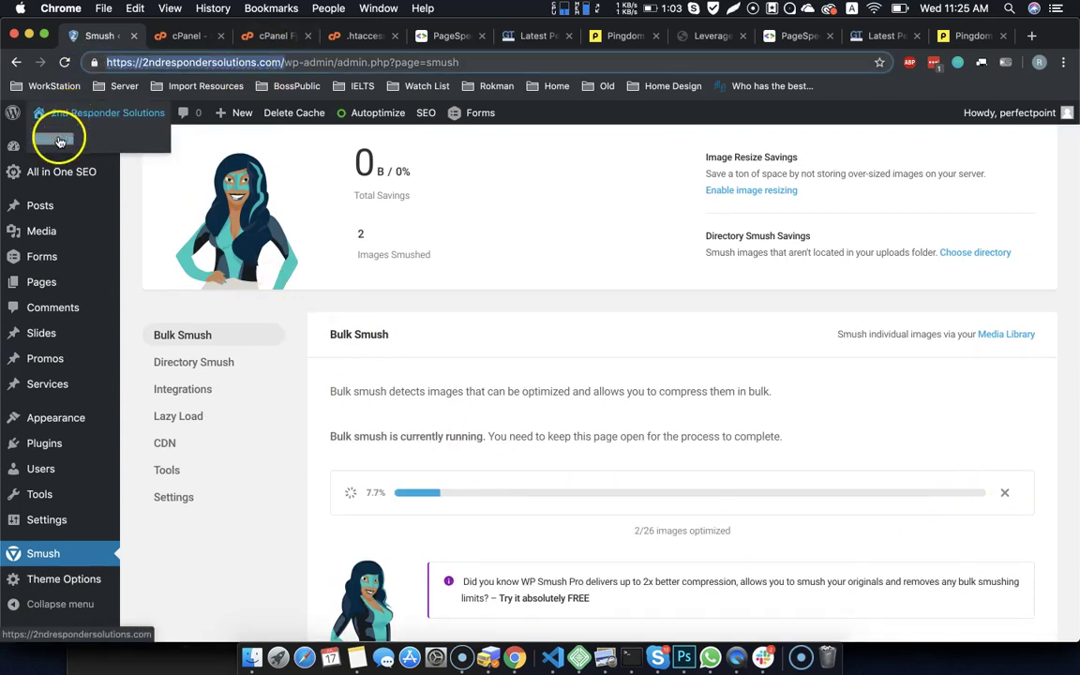
right_click(60, 141)
click(89, 127)
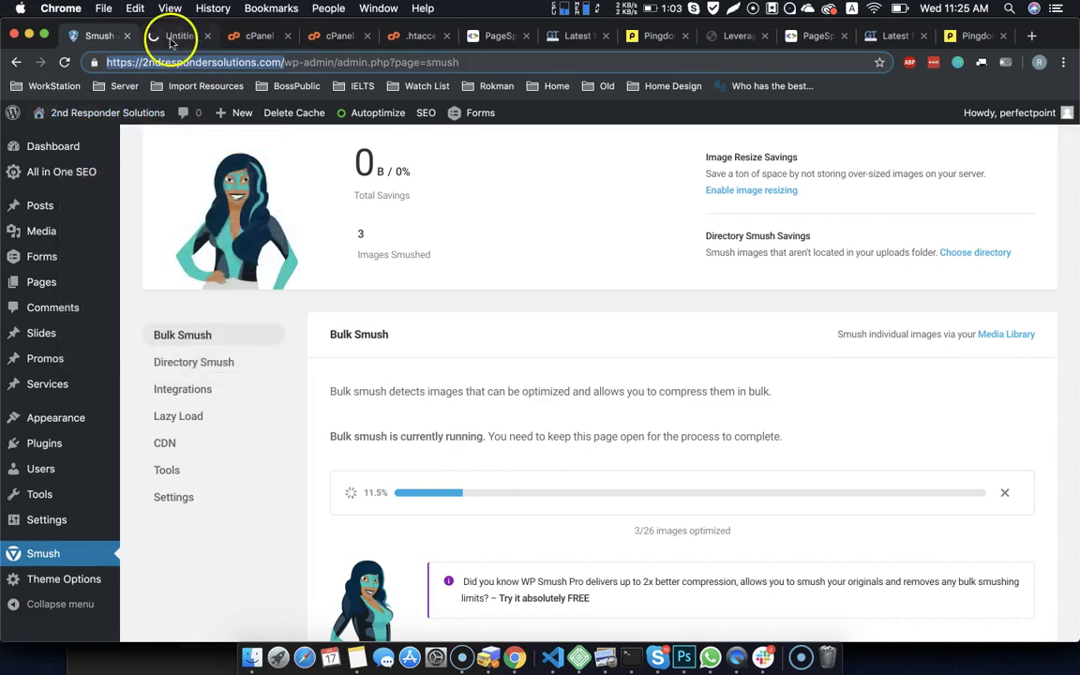
click(172, 42)
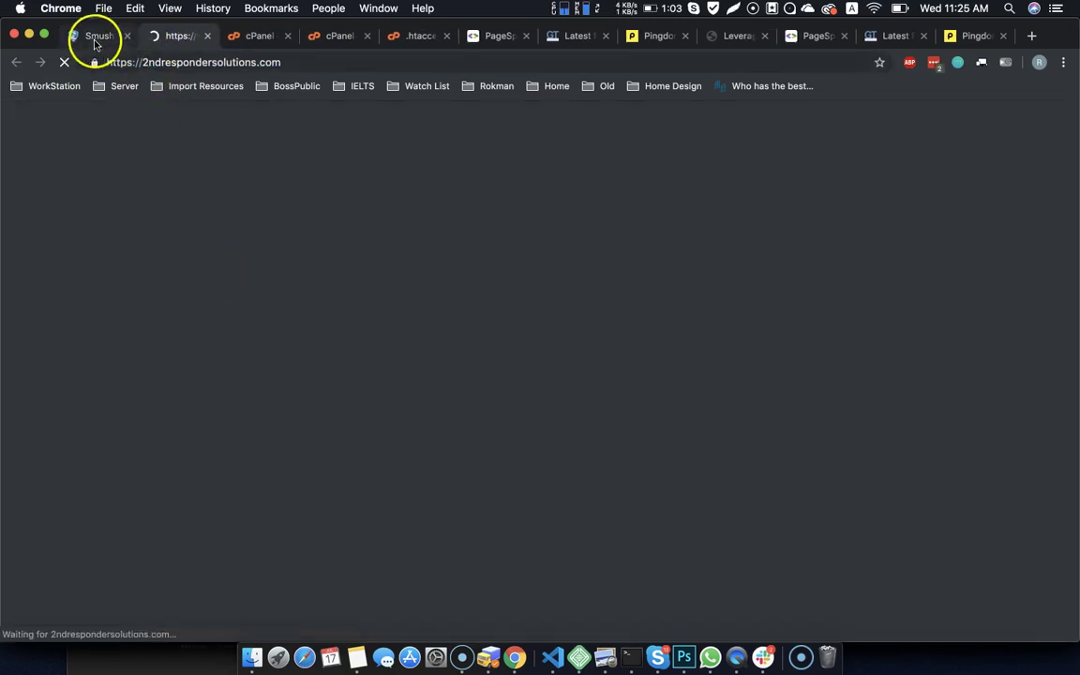
click(95, 42)
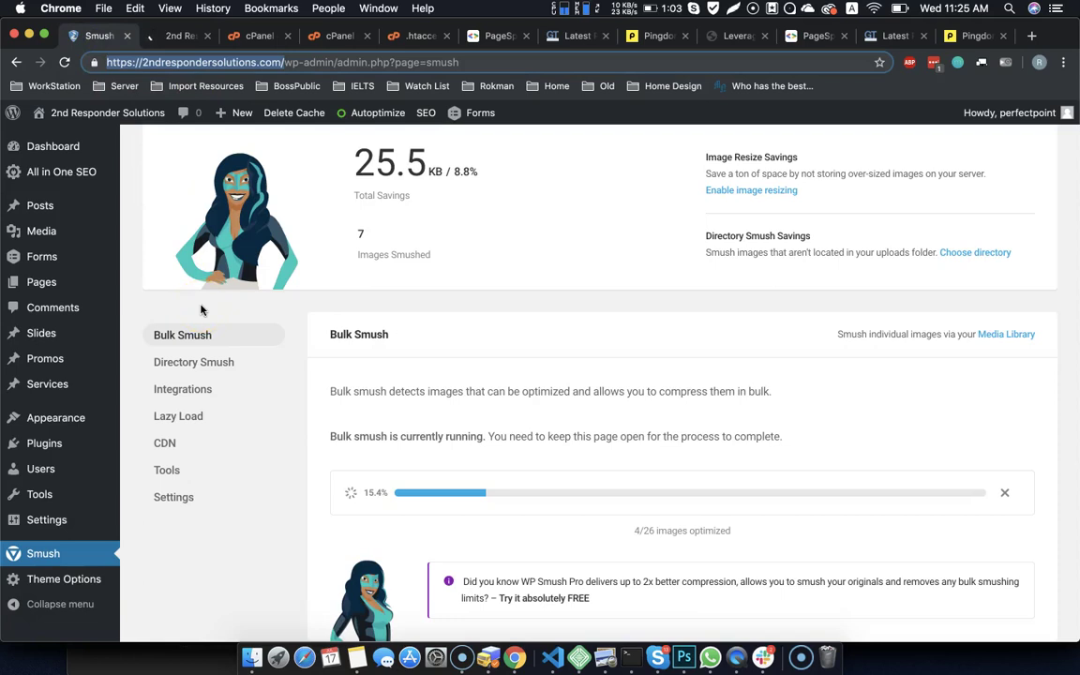
click(199, 373)
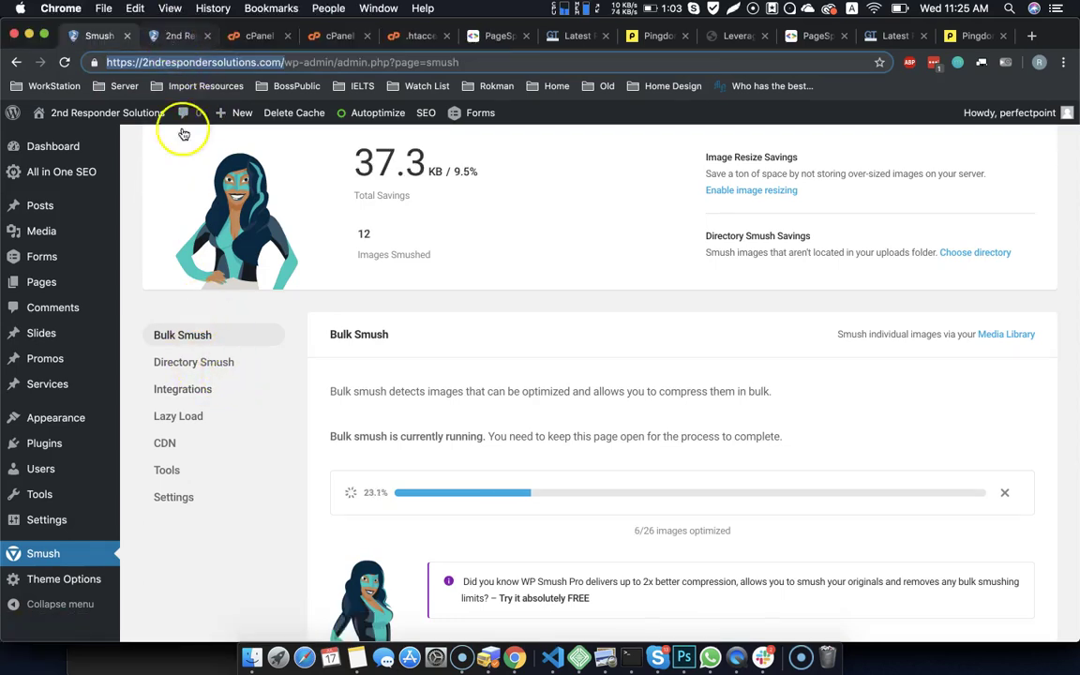
click(176, 37)
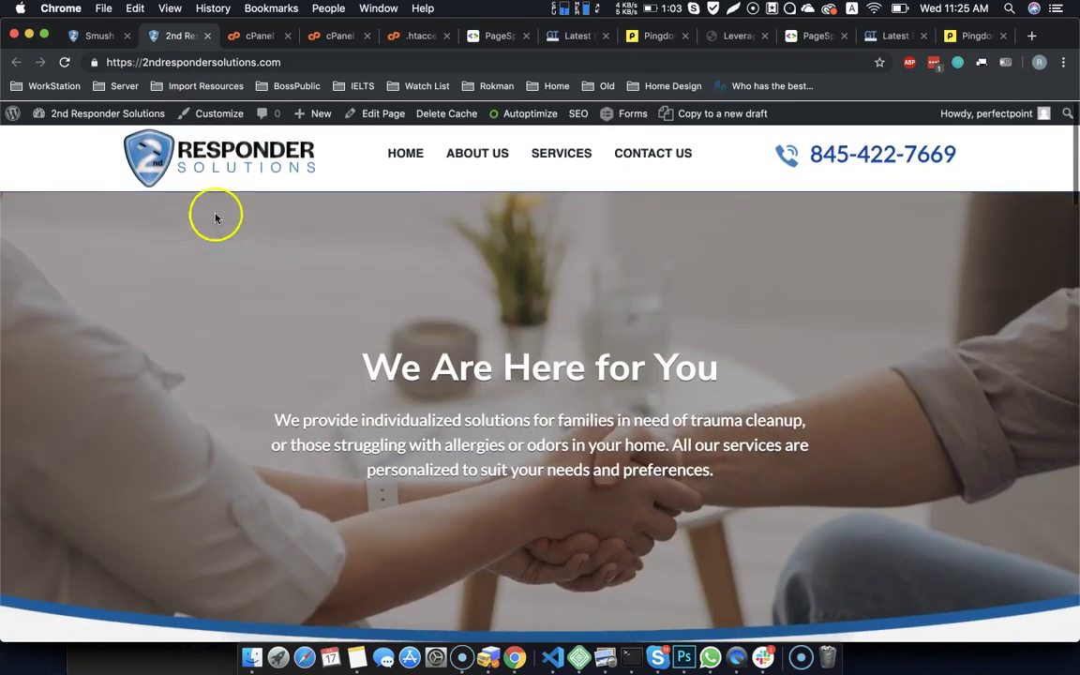
- Inspect the header logo's image element and compare its displayed size with its intrinsic pixel size
right_click(201, 156)
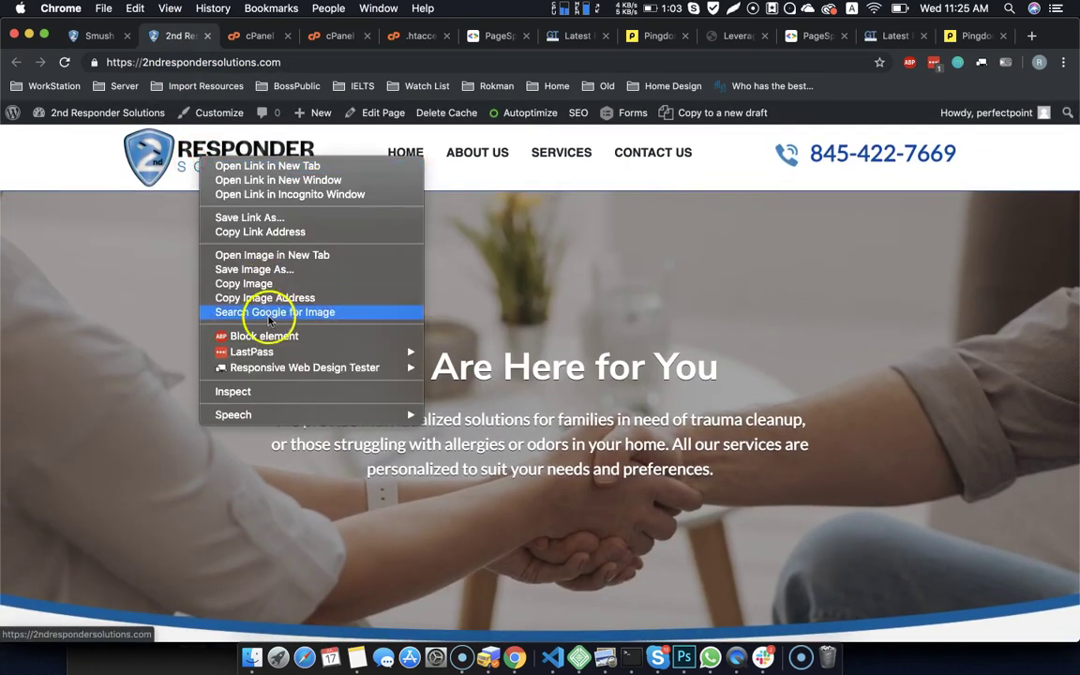
click(251, 389)
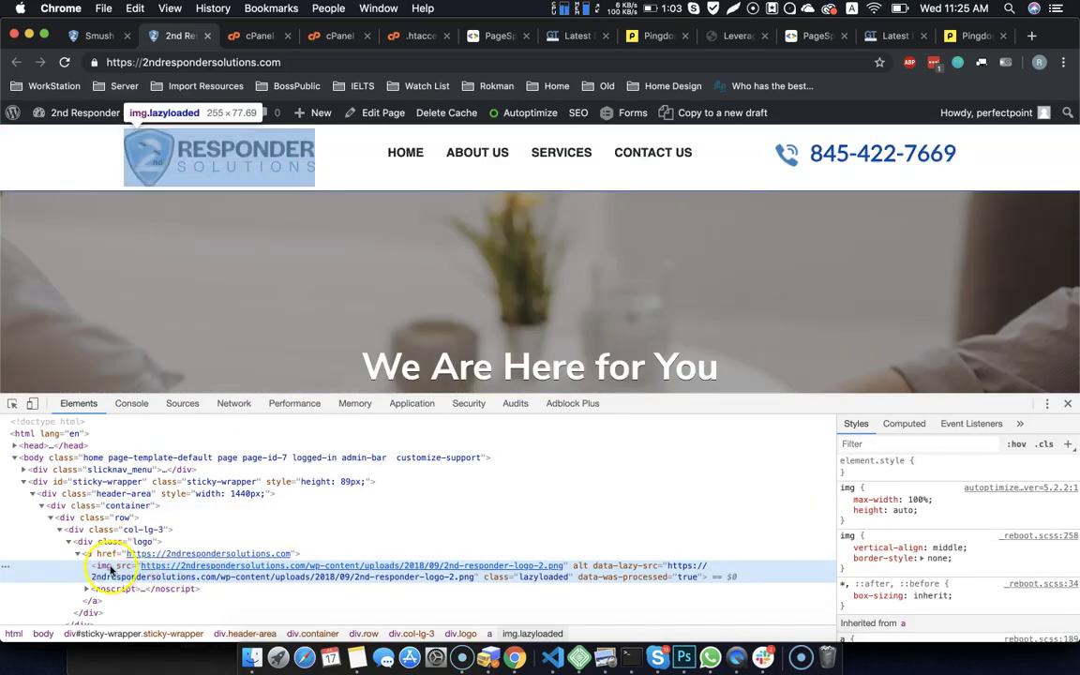
mouse_move(212, 570)
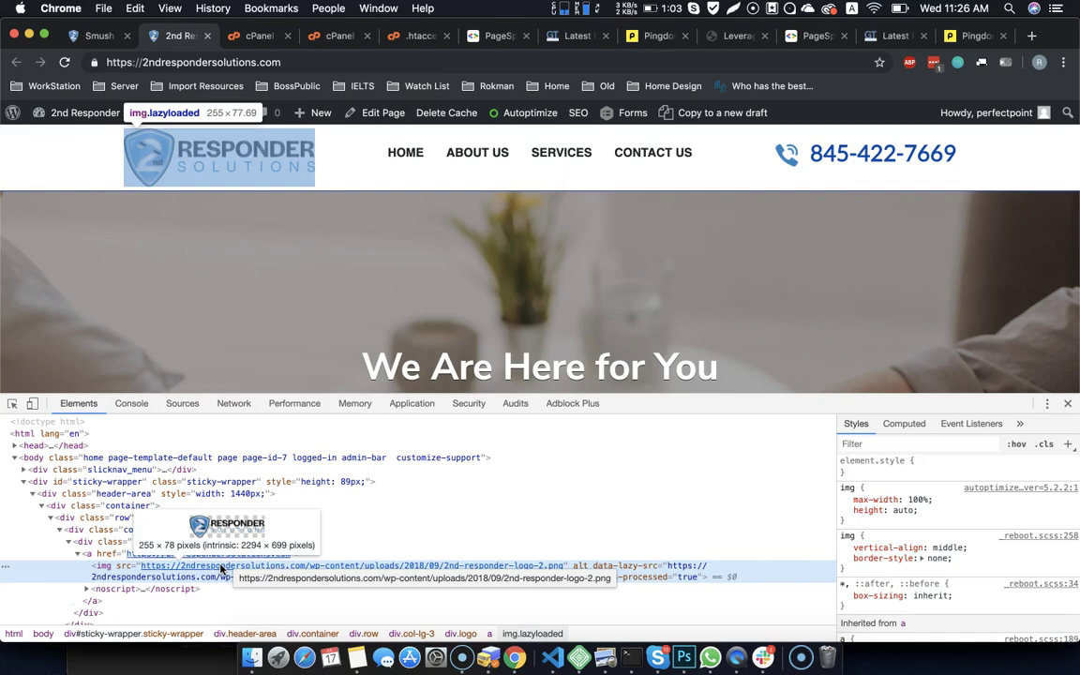
- Open the header logo image in its own tab and save 2nd-responder-logo-2.png to the computer
right_click(194, 147)
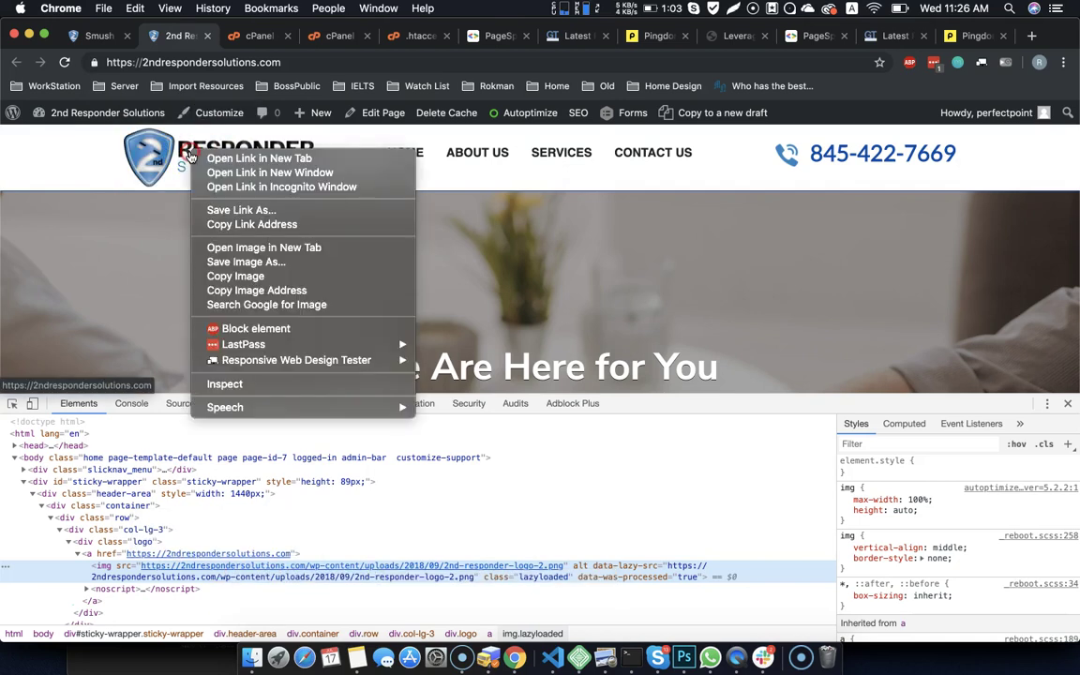
click(283, 249)
click(234, 39)
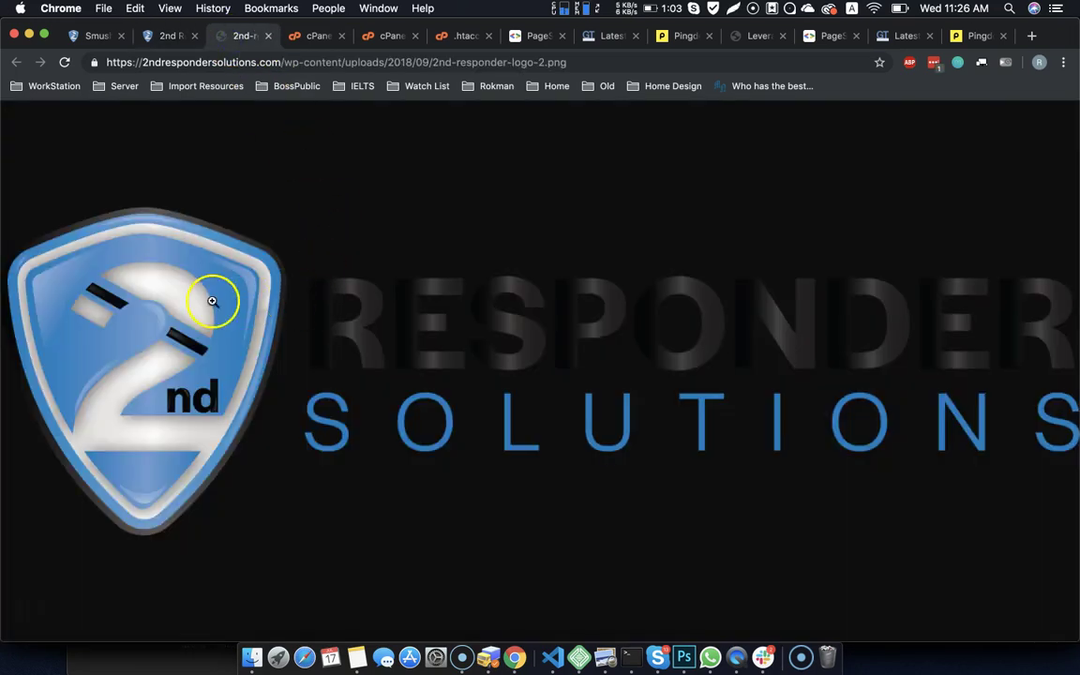
right_click(214, 301)
click(259, 323)
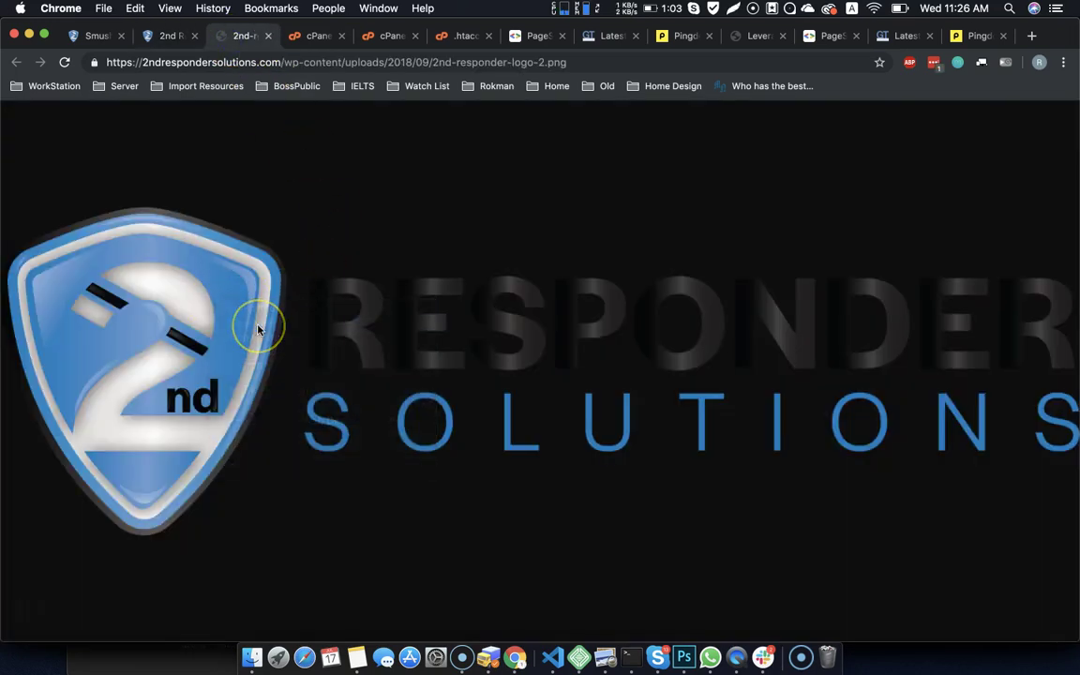
key(Return)
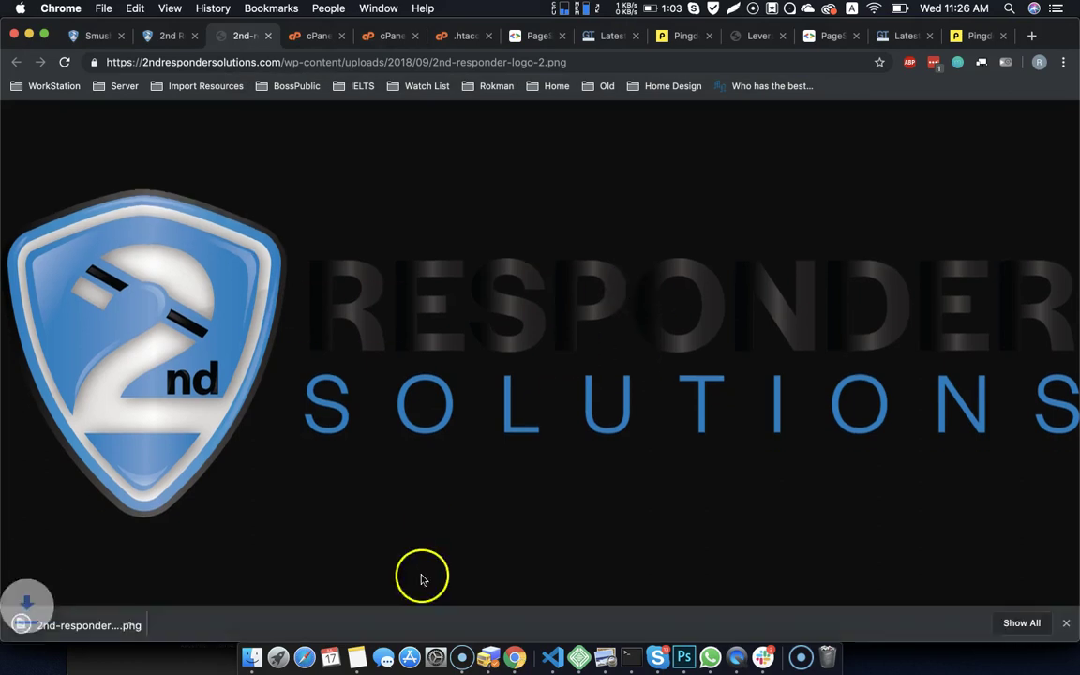
- Reveal the downloaded 2nd-responder-logo-2.png in Finder, open it in Photoshop and resize it to 255 px wide
click(153, 625)
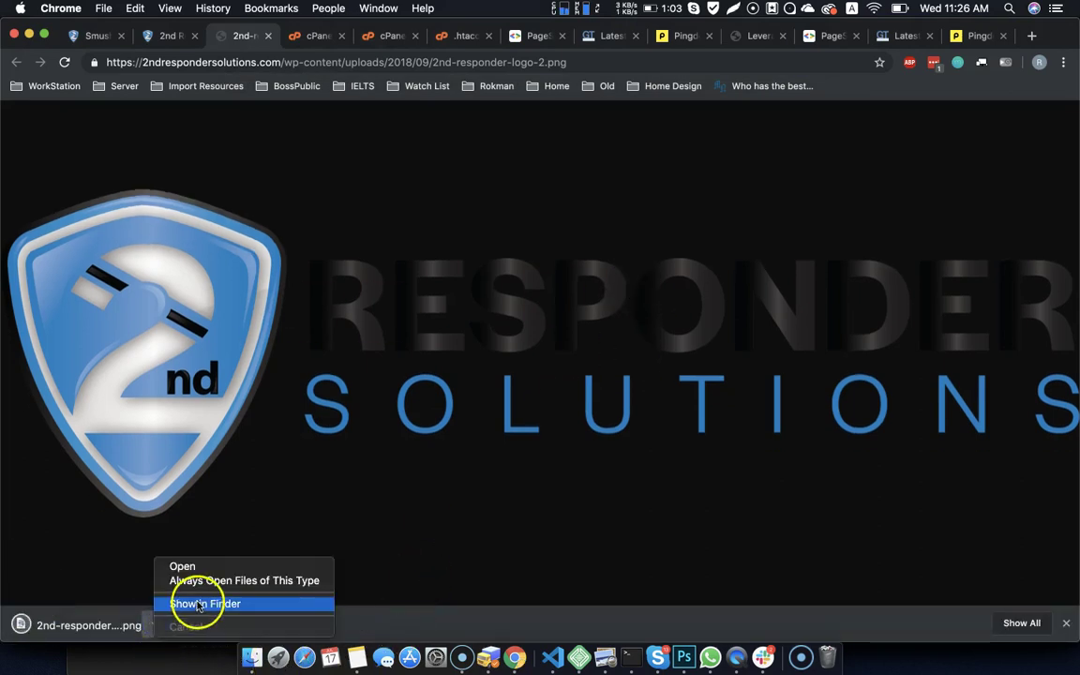
click(198, 603)
drag(553, 319, 683, 659)
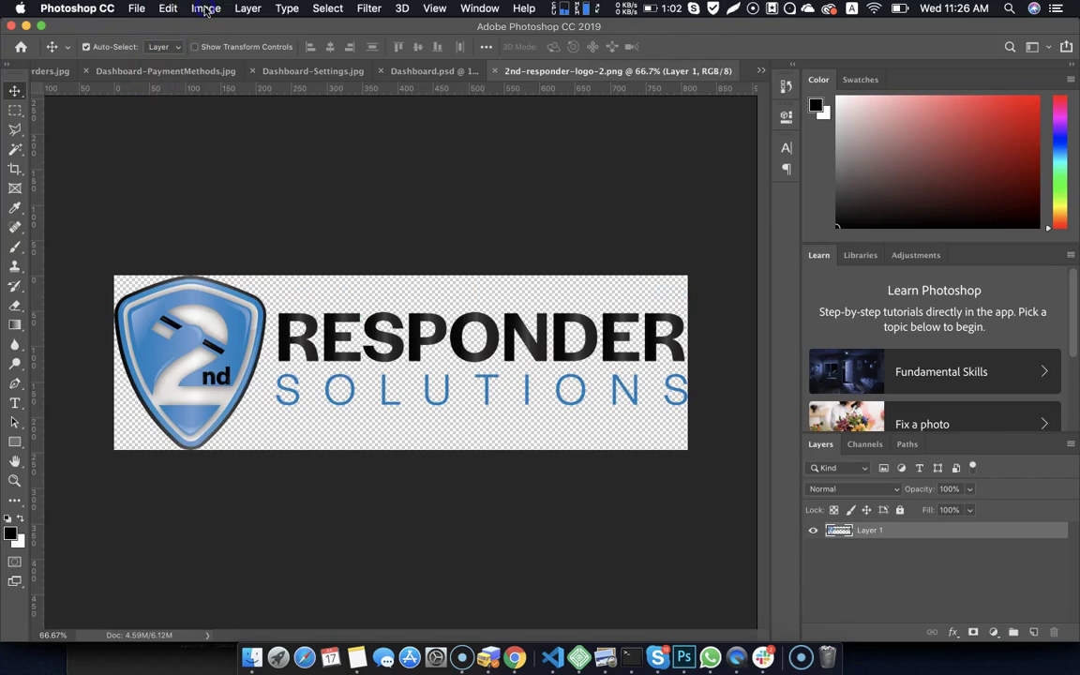
click(205, 9)
click(223, 127)
text(255)
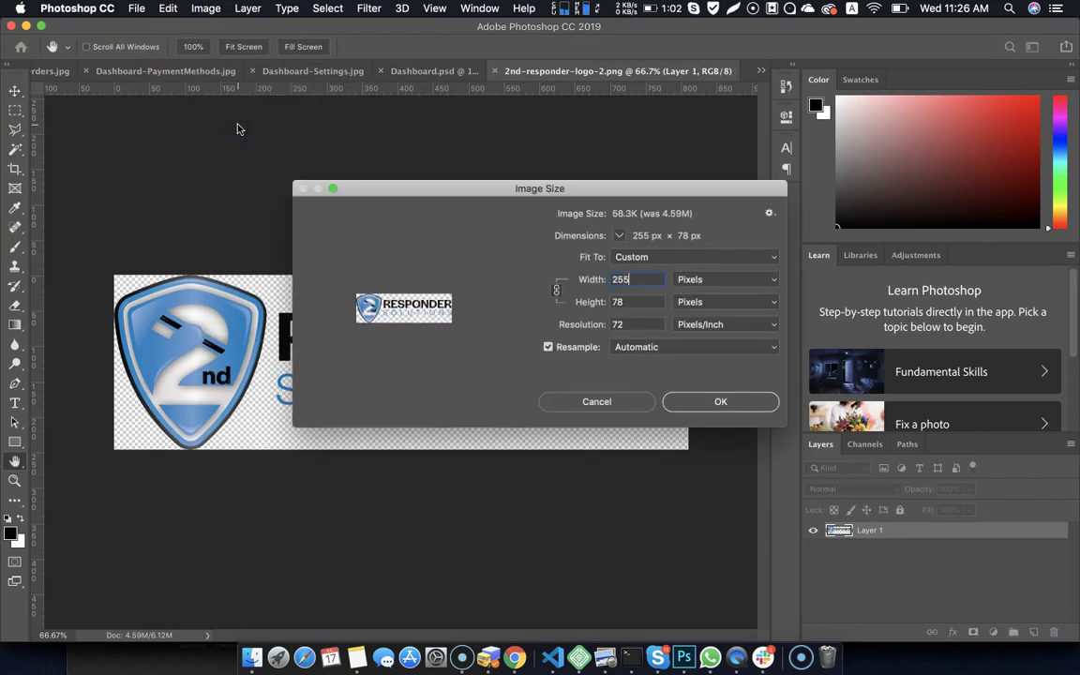
key(Return)
- Export the resized logo for the web as PNG-24, saving 2nd-responder-logo-2.png in the img folder
key(alt+shift+super+s)
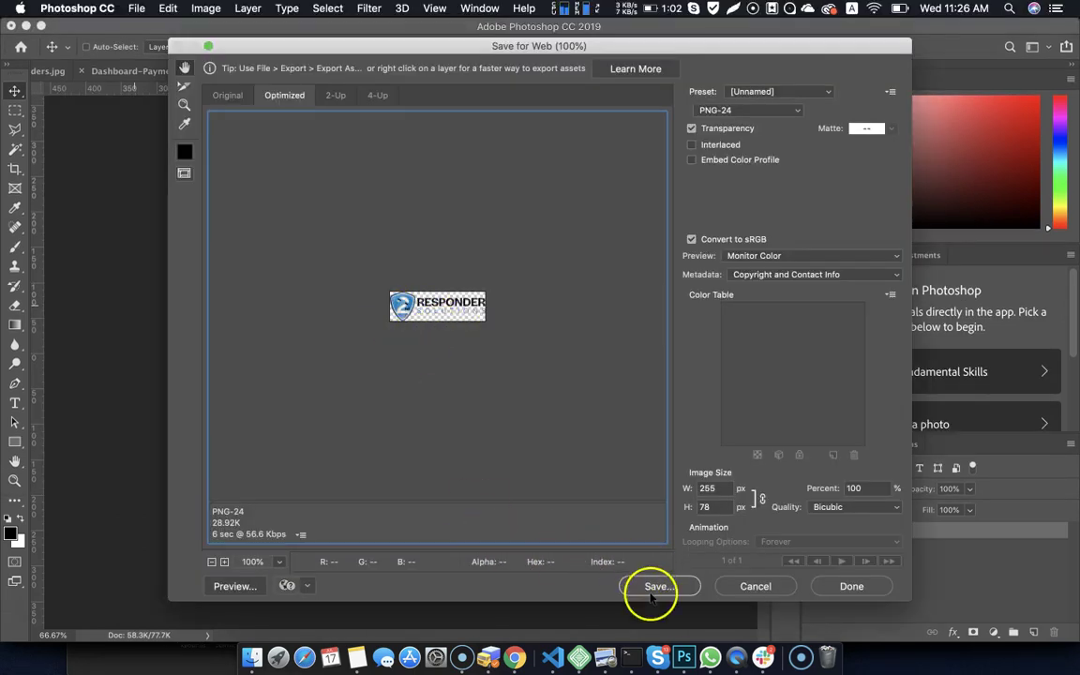
click(658, 587)
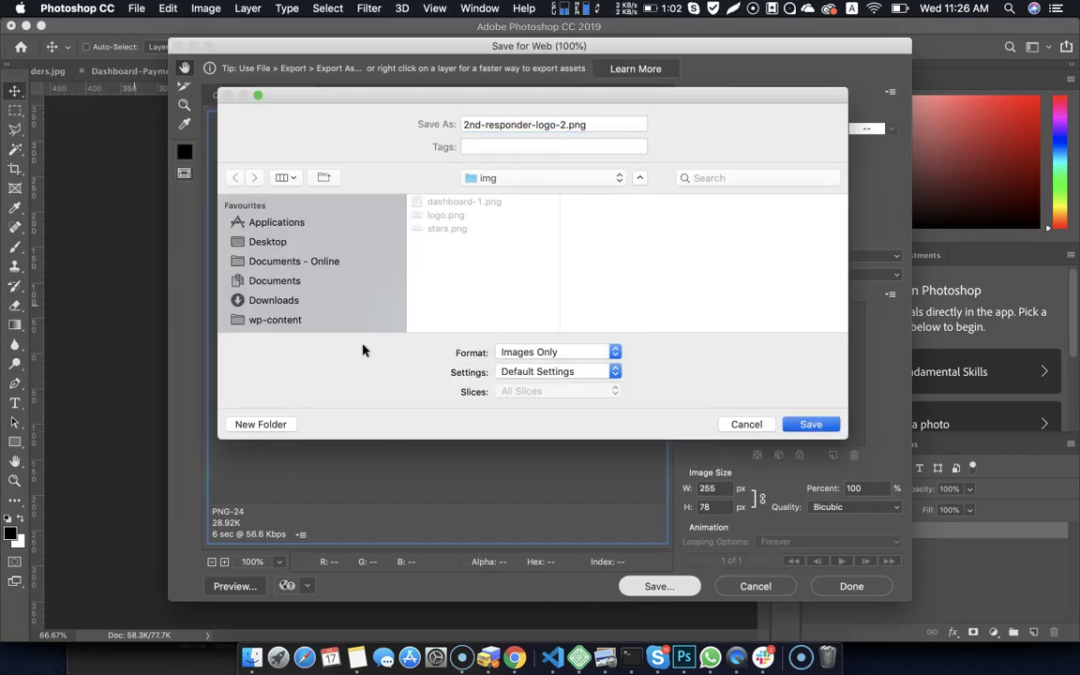
key(Return)
- Export the resized logo for the web again to the Desktop, replacing the existing 2nd-responder-logo-2.png
key(alt+shift+super+s)
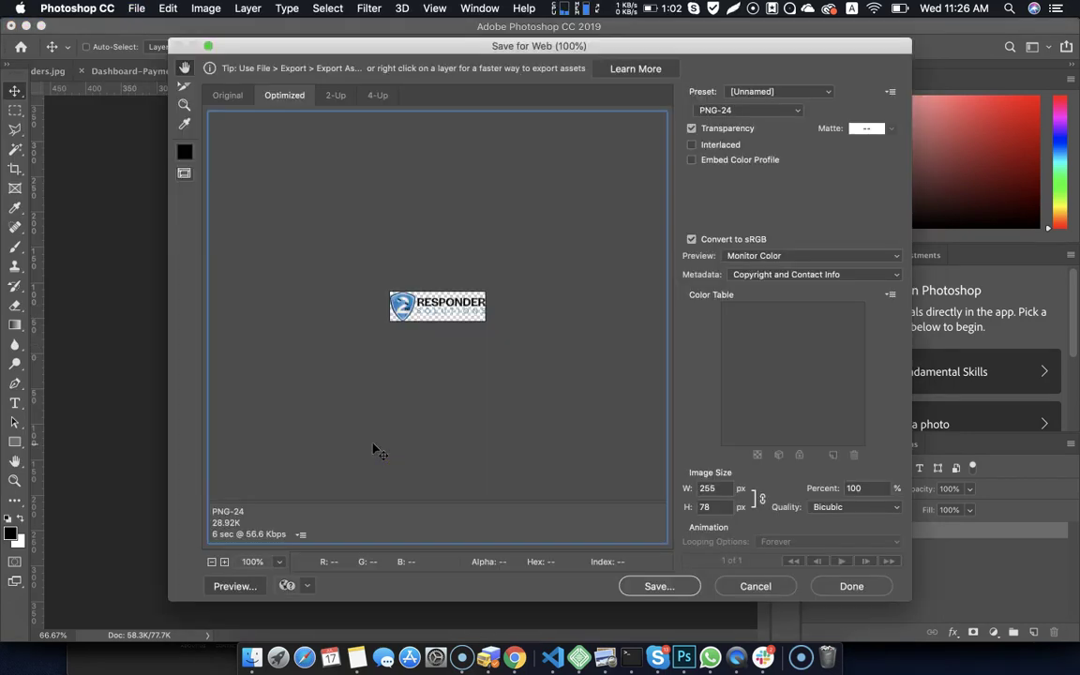
key(Return)
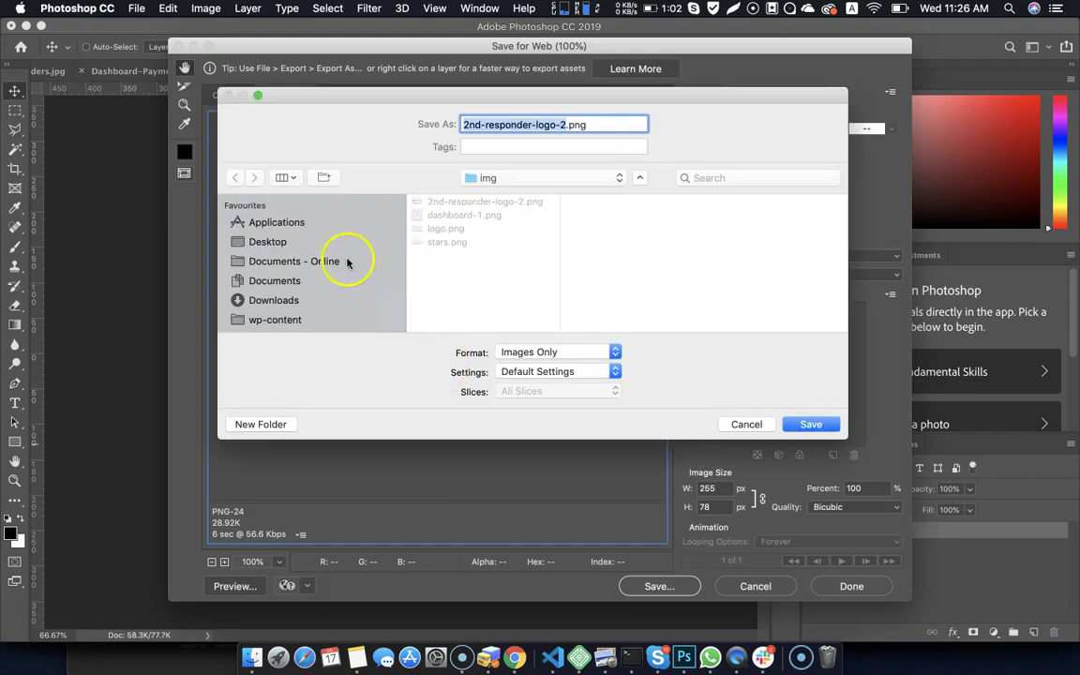
click(262, 243)
click(797, 424)
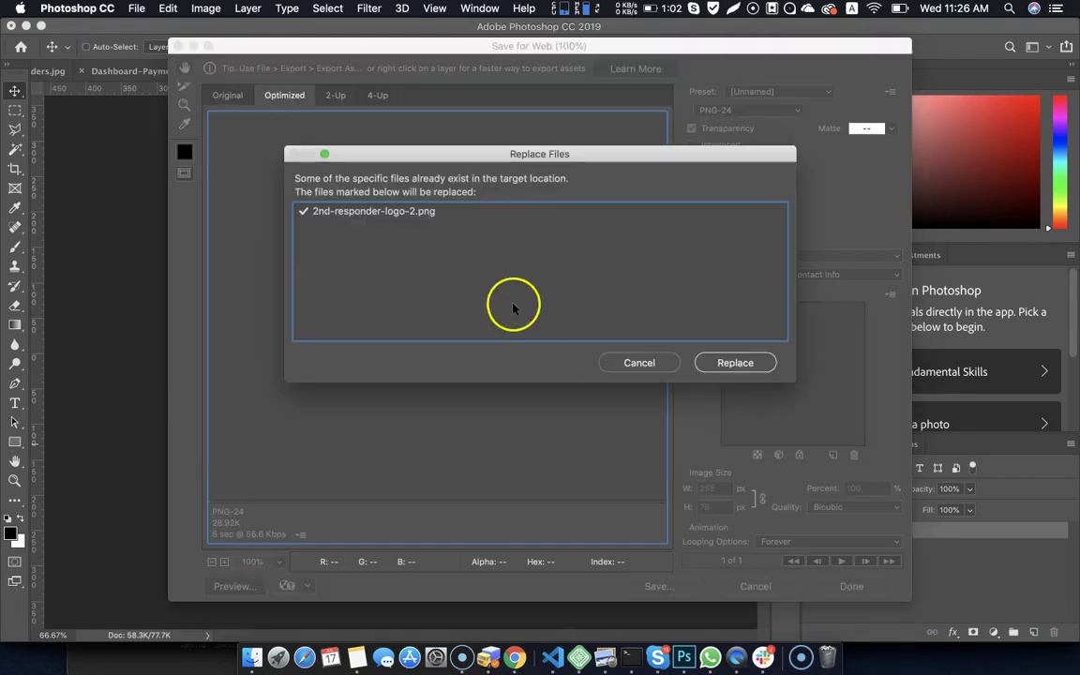
key(Return)
- Switch back to Chrome and check the total savings on the Smush dashboard
click(515, 657)
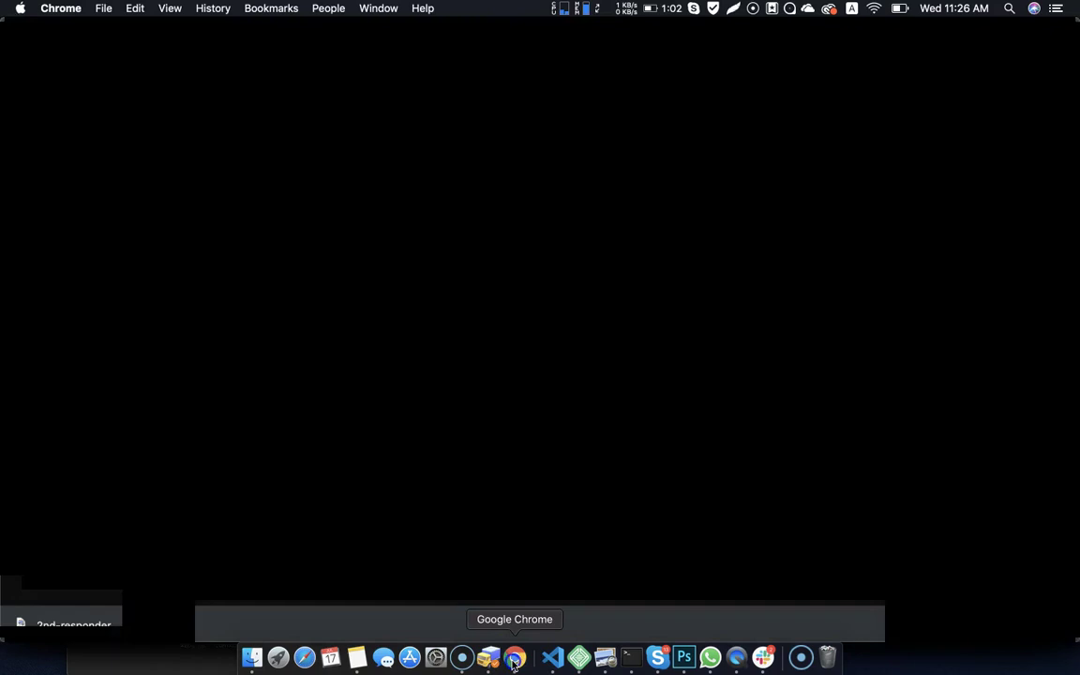
click(91, 34)
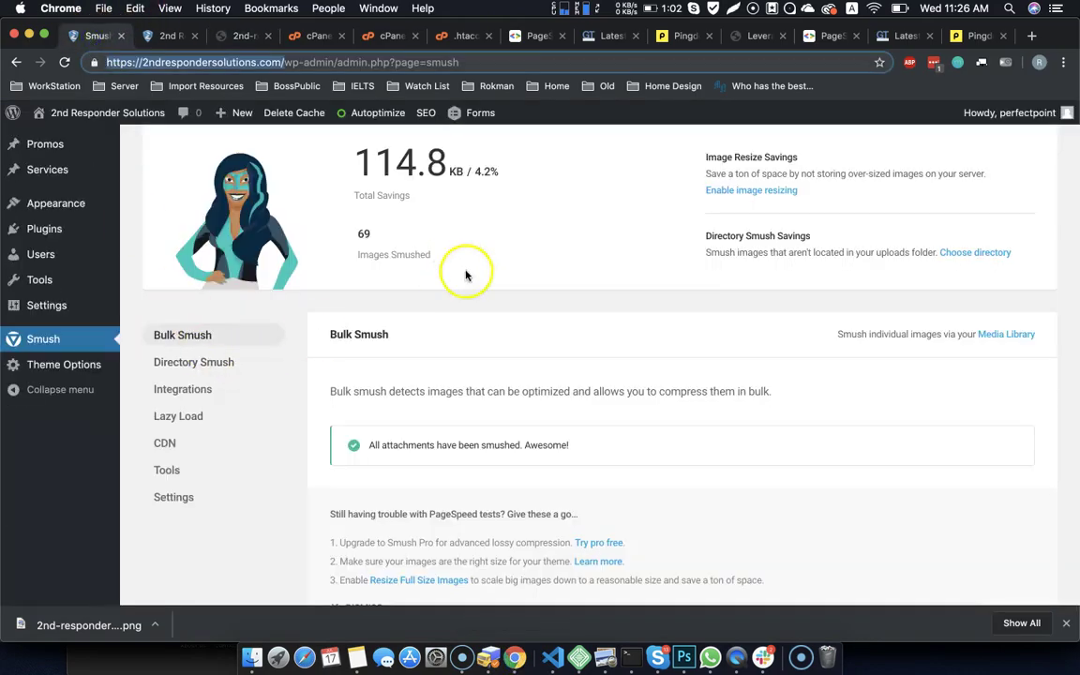
scroll(313, 361, up, 5)
click(360, 375)
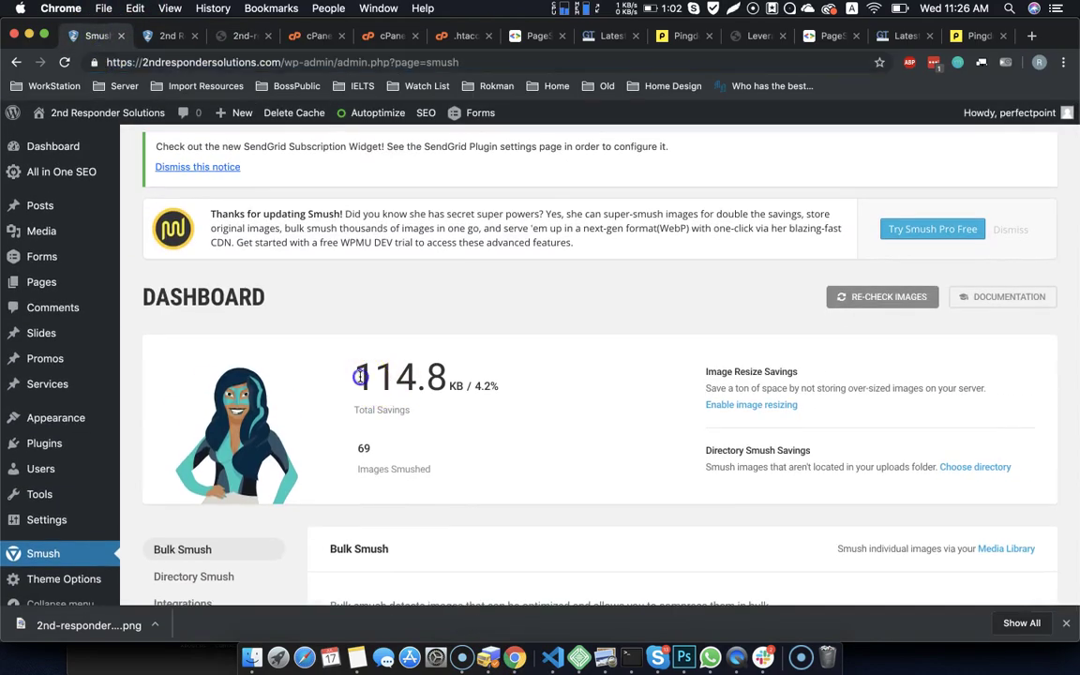
drag(360, 376, 443, 377)
click(460, 406)
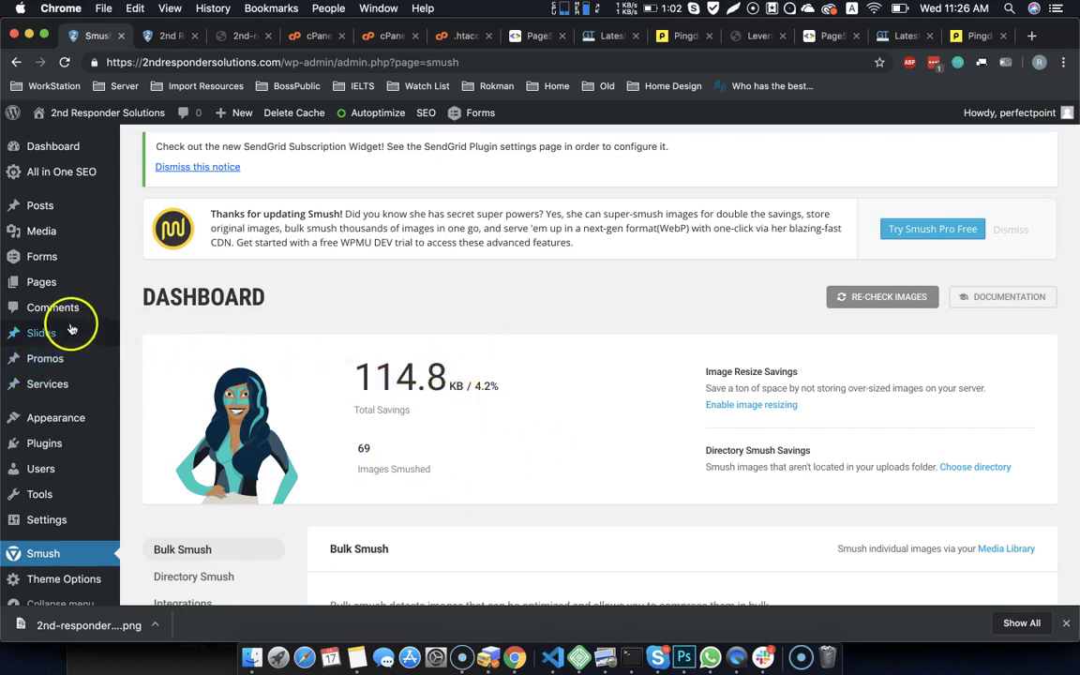
- Open the WordPress Media Library and upload the resized 2nd-responder-logo-2.png from the Desktop
mouse_move(46, 256)
click(38, 230)
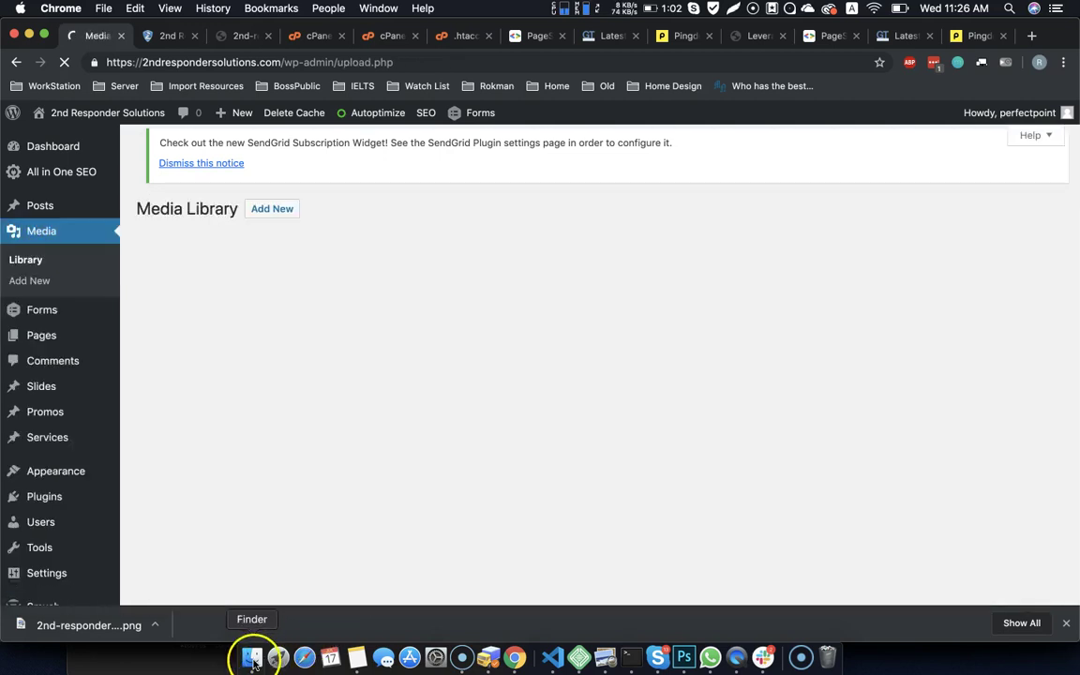
click(255, 656)
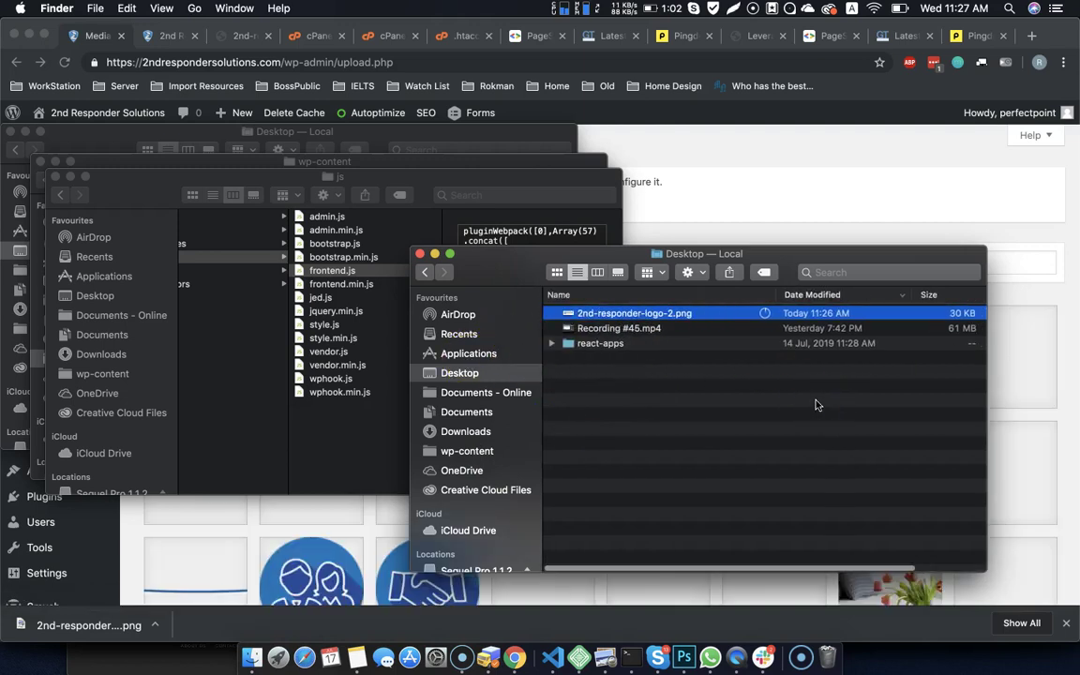
drag(593, 313, 279, 537)
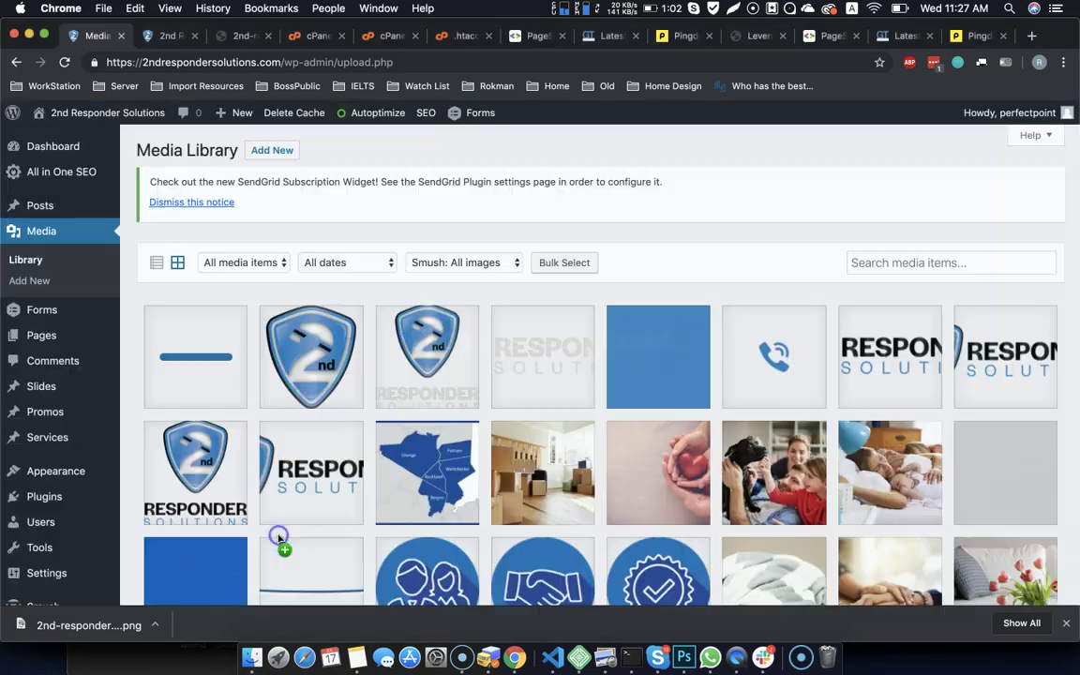
- Save the site's full-size logo to the Desktop again and compare its file size with the resized copy in Finder
click(166, 36)
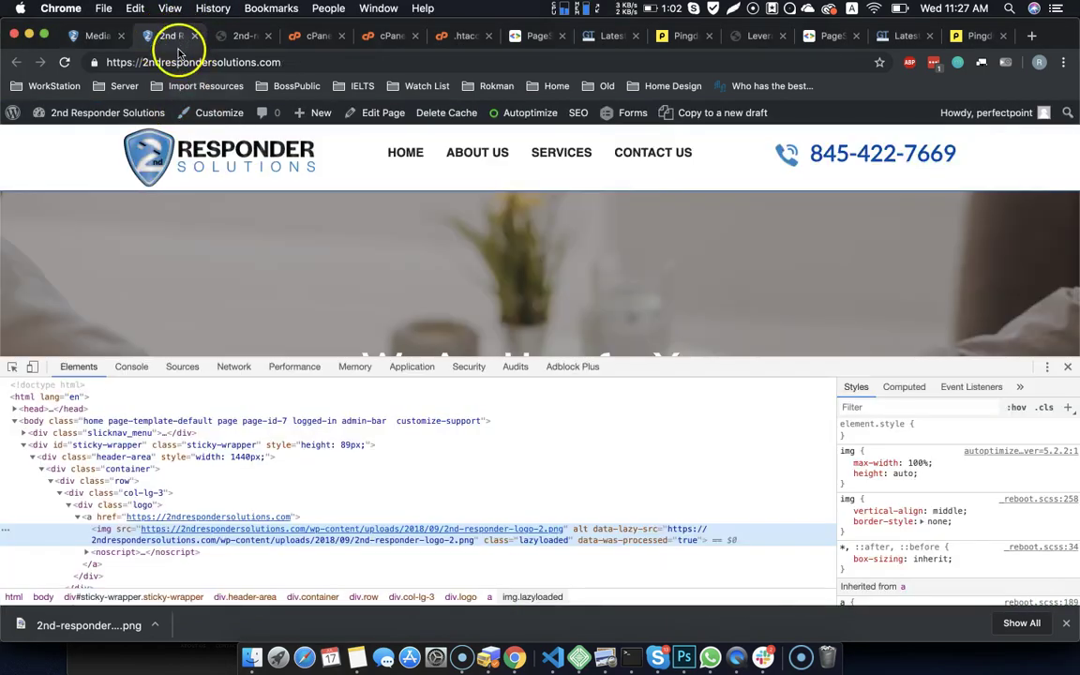
click(236, 36)
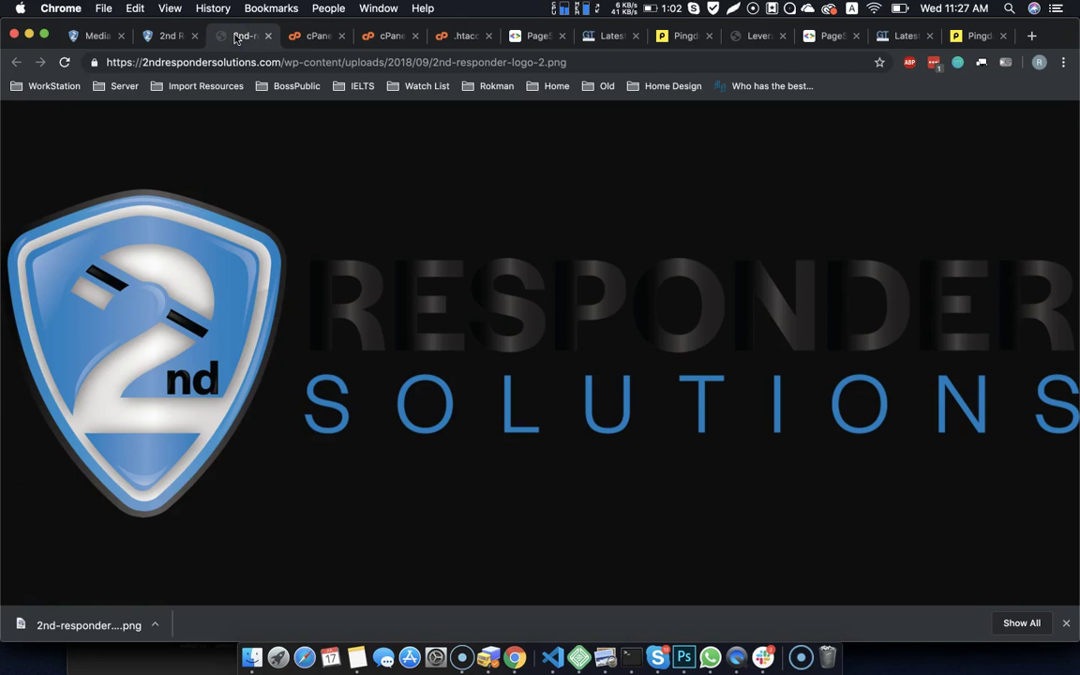
right_click(185, 275)
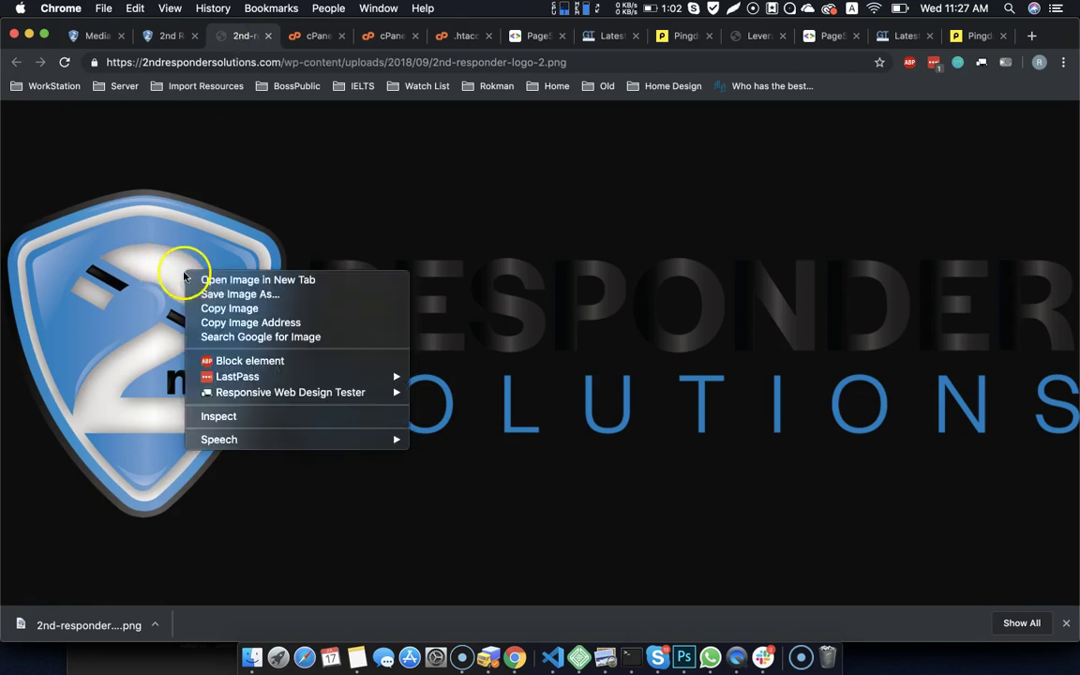
click(241, 294)
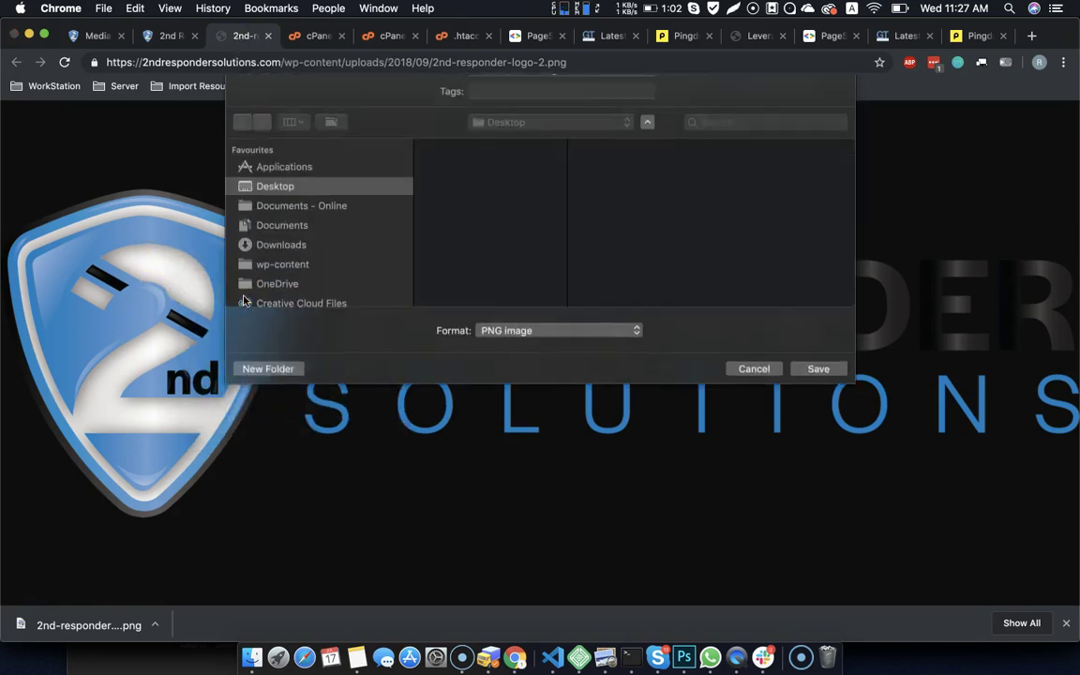
key(Return)
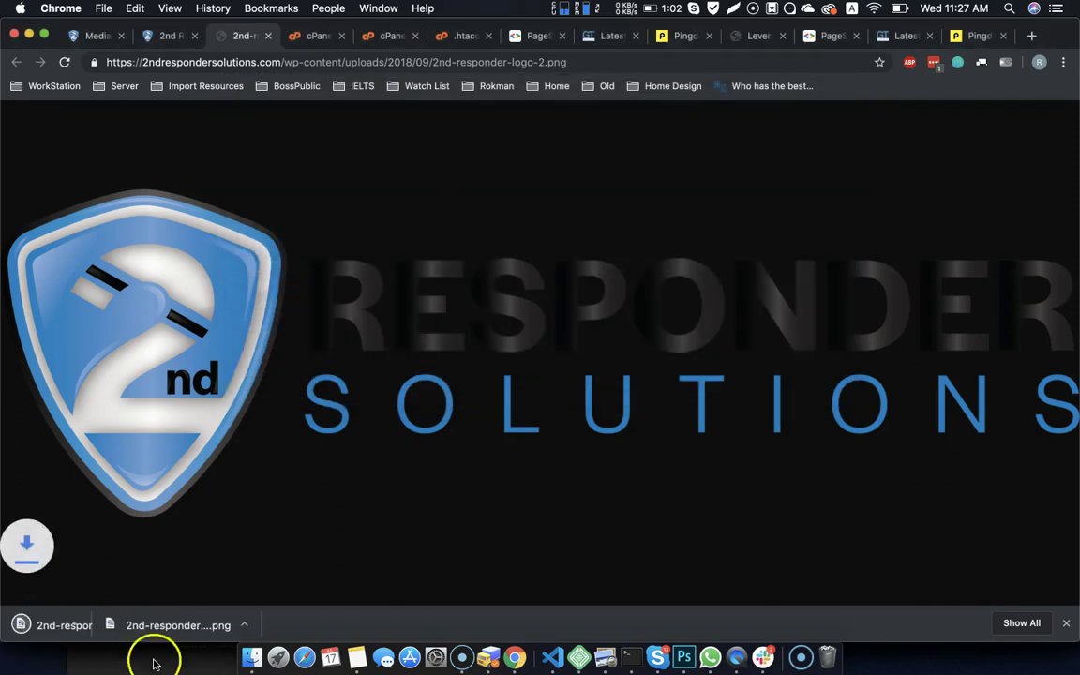
click(252, 657)
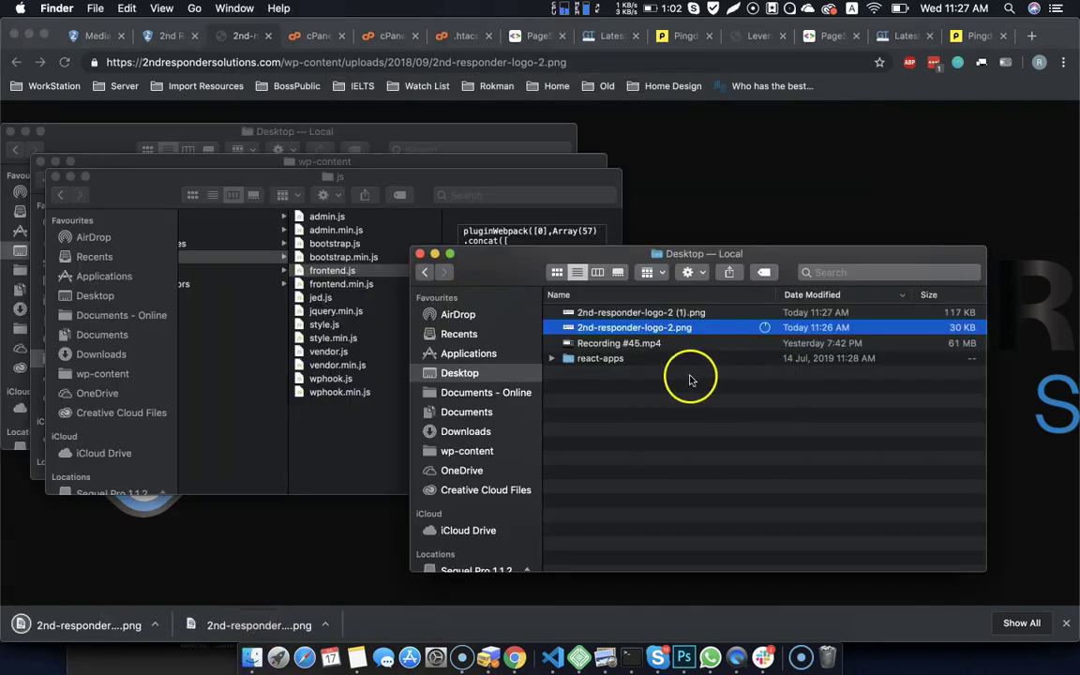
- Upload the Desktop's 2nd-responder-logo-2.png to the Media Library once more
click(99, 35)
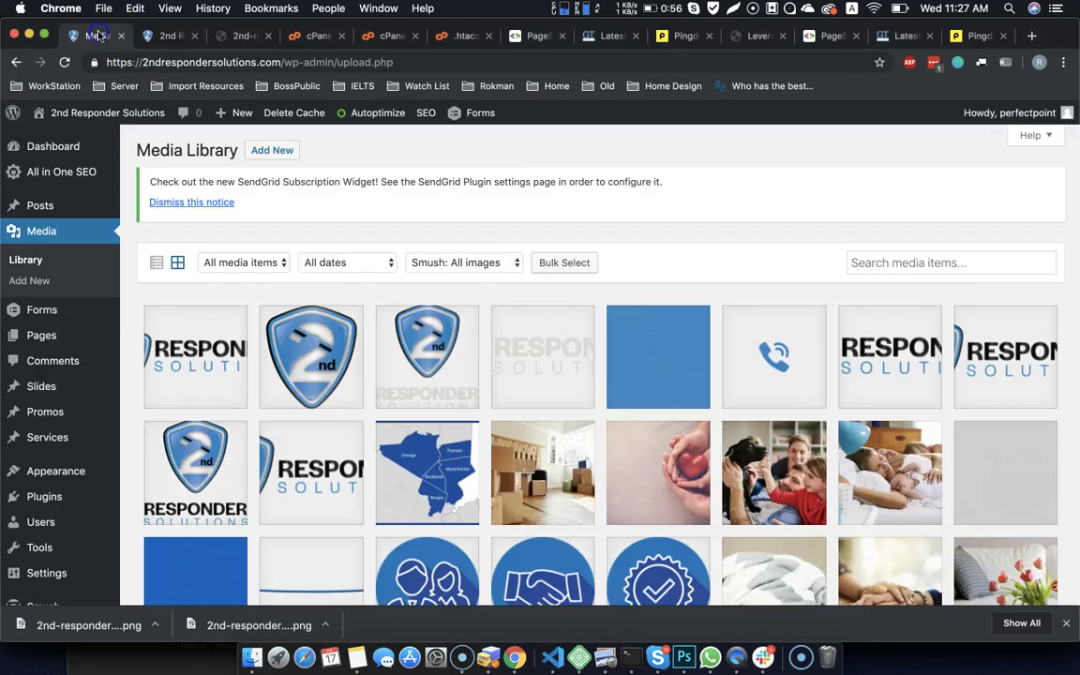
click(252, 657)
drag(655, 330, 320, 562)
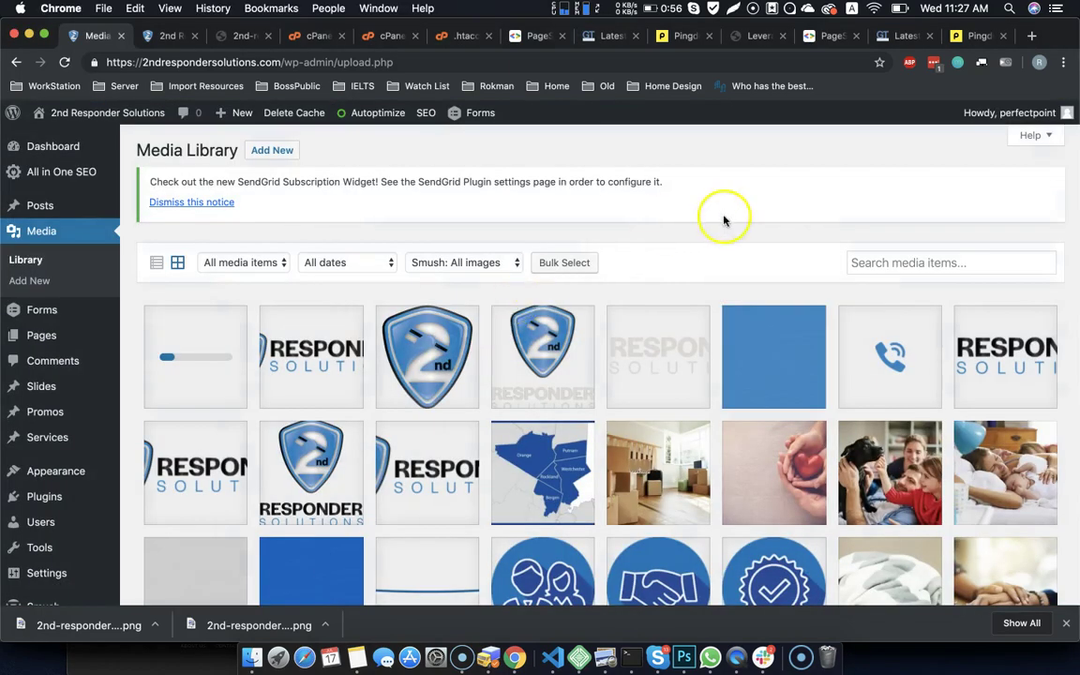
- View the attachment details of the first uploaded resized logo and select its file link
click(322, 373)
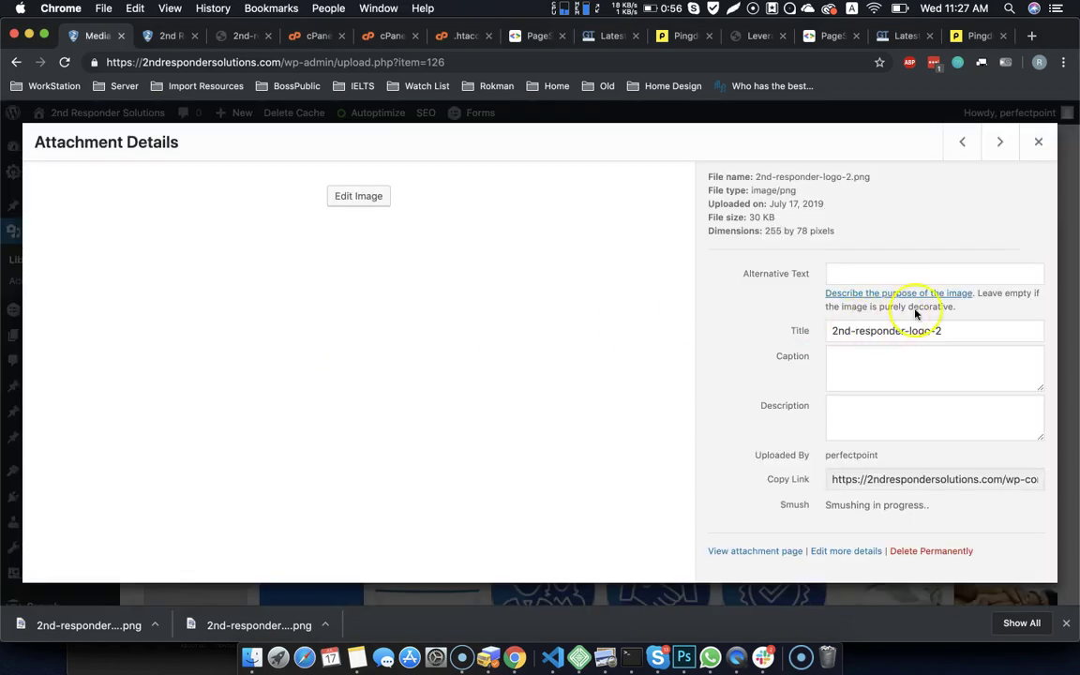
click(869, 479)
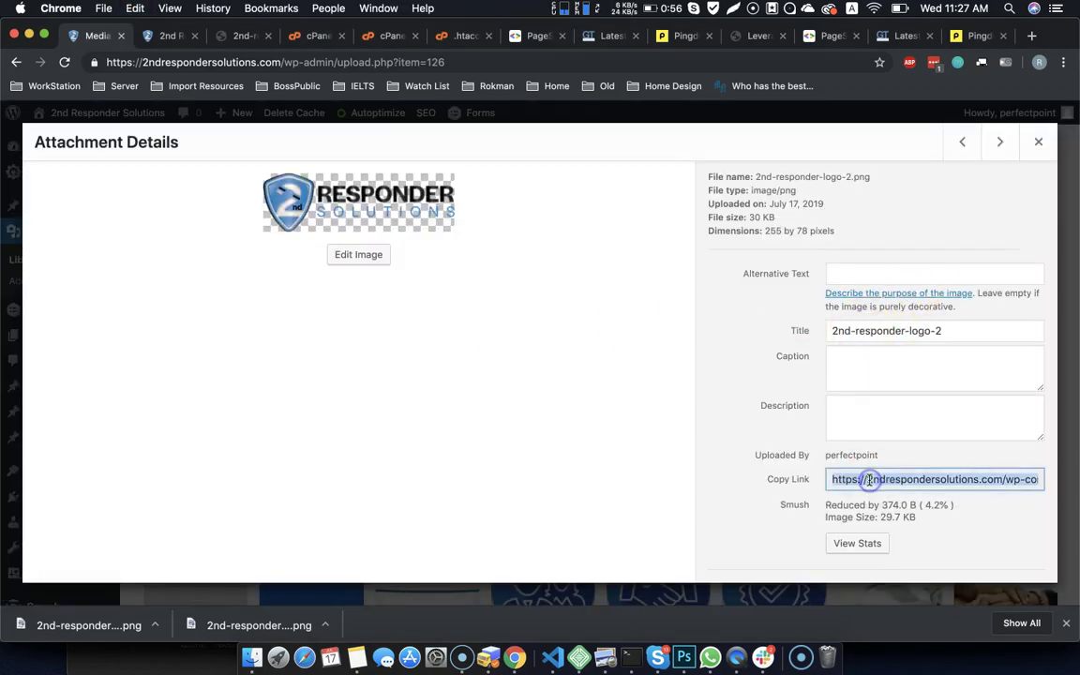
key(Escape)
- Review the attachment details of the duplicate logo 2nd-responder-logo-2-1.png and permanently delete it from the Media Library
click(209, 355)
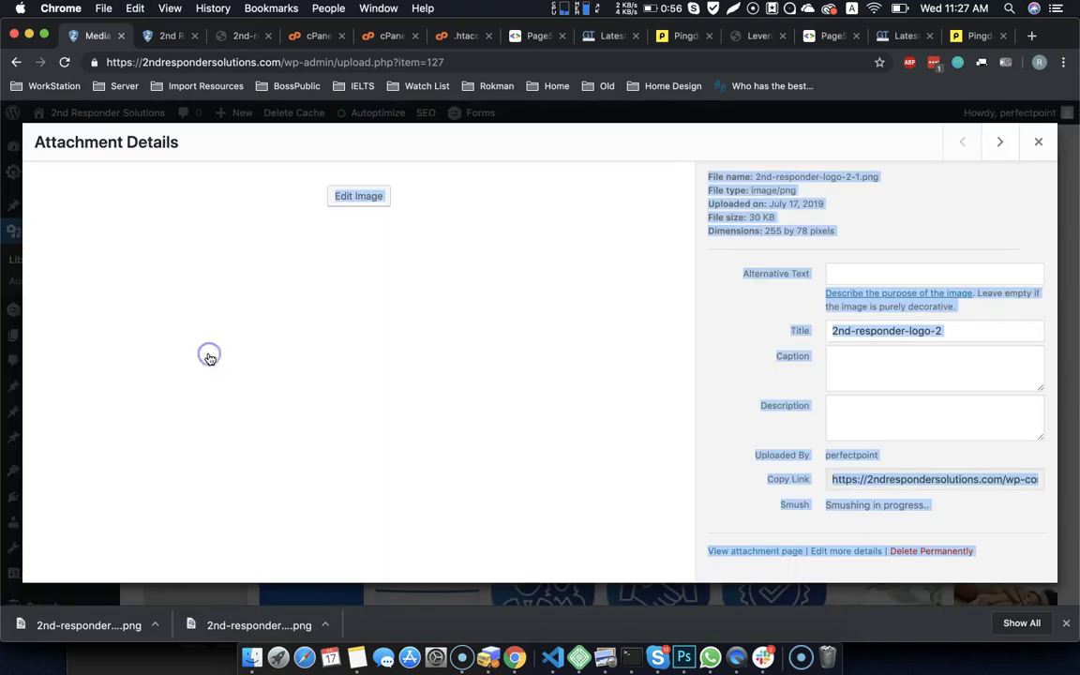
click(891, 479)
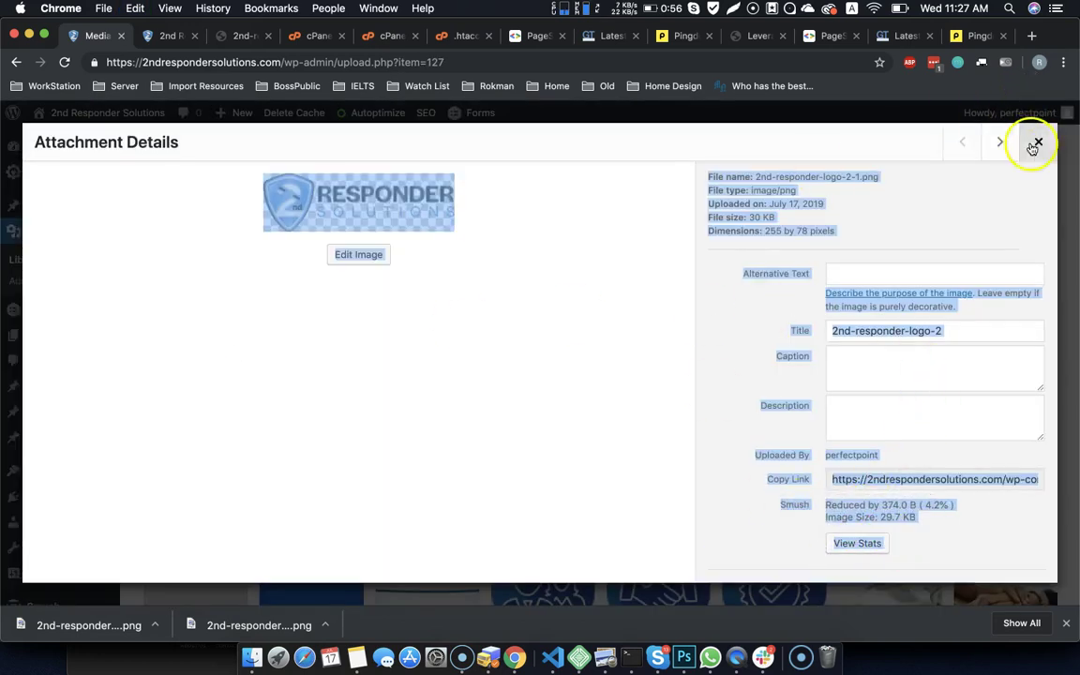
click(1038, 142)
click(192, 332)
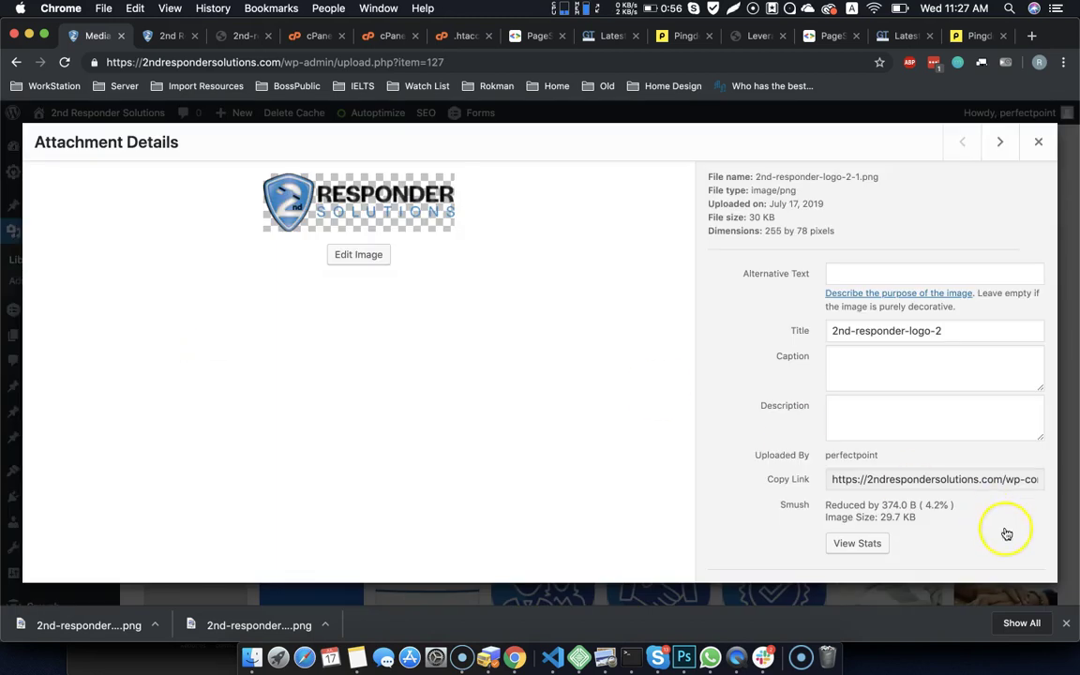
scroll(867, 450, down, 1)
click(907, 563)
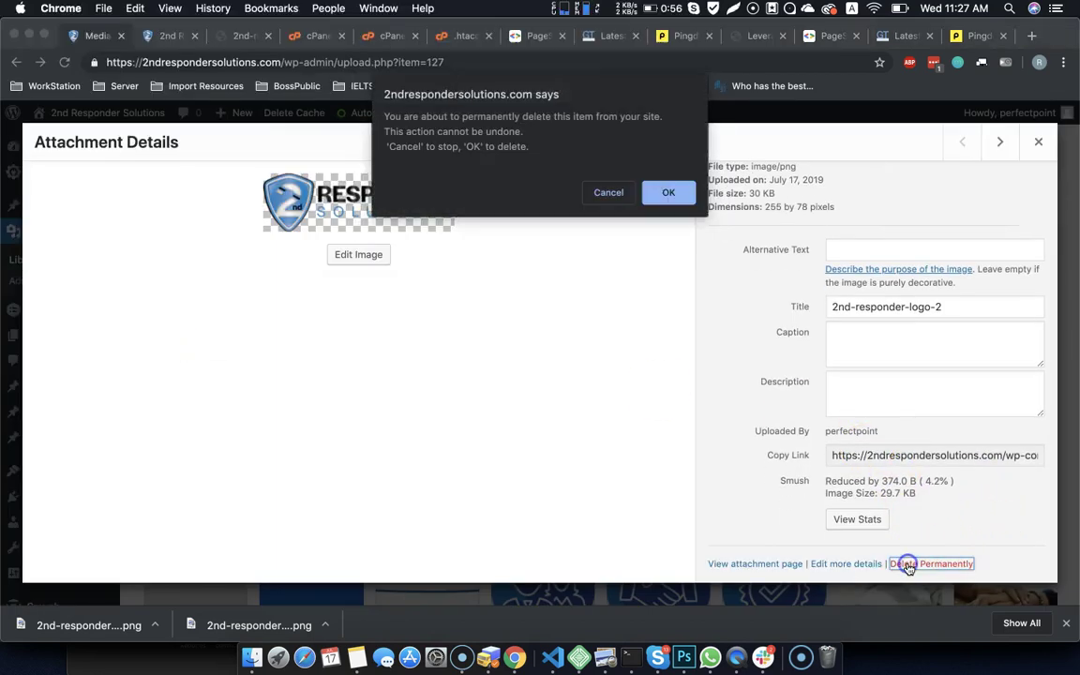
click(654, 192)
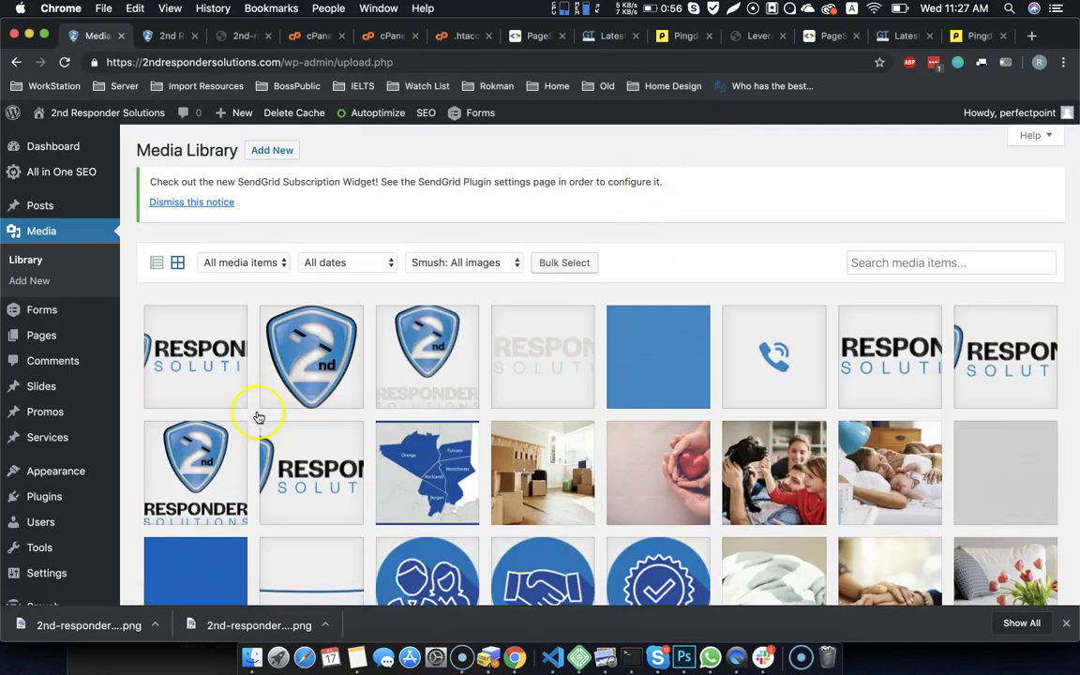
- Open the WordPress Theme Editor
mouse_move(37, 472)
click(178, 558)
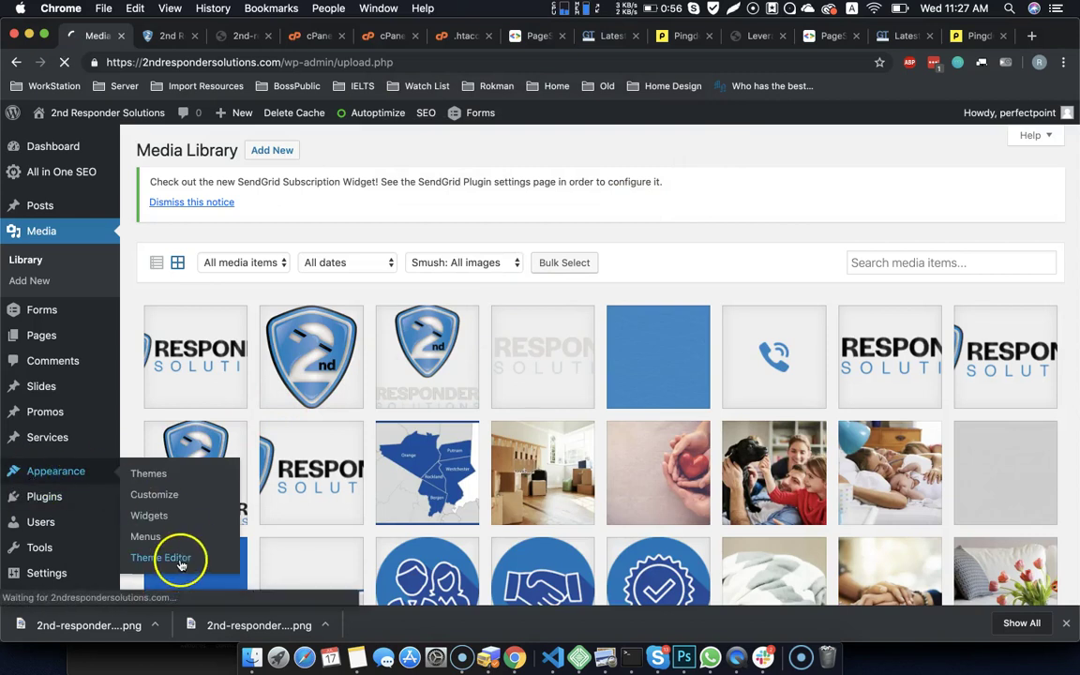